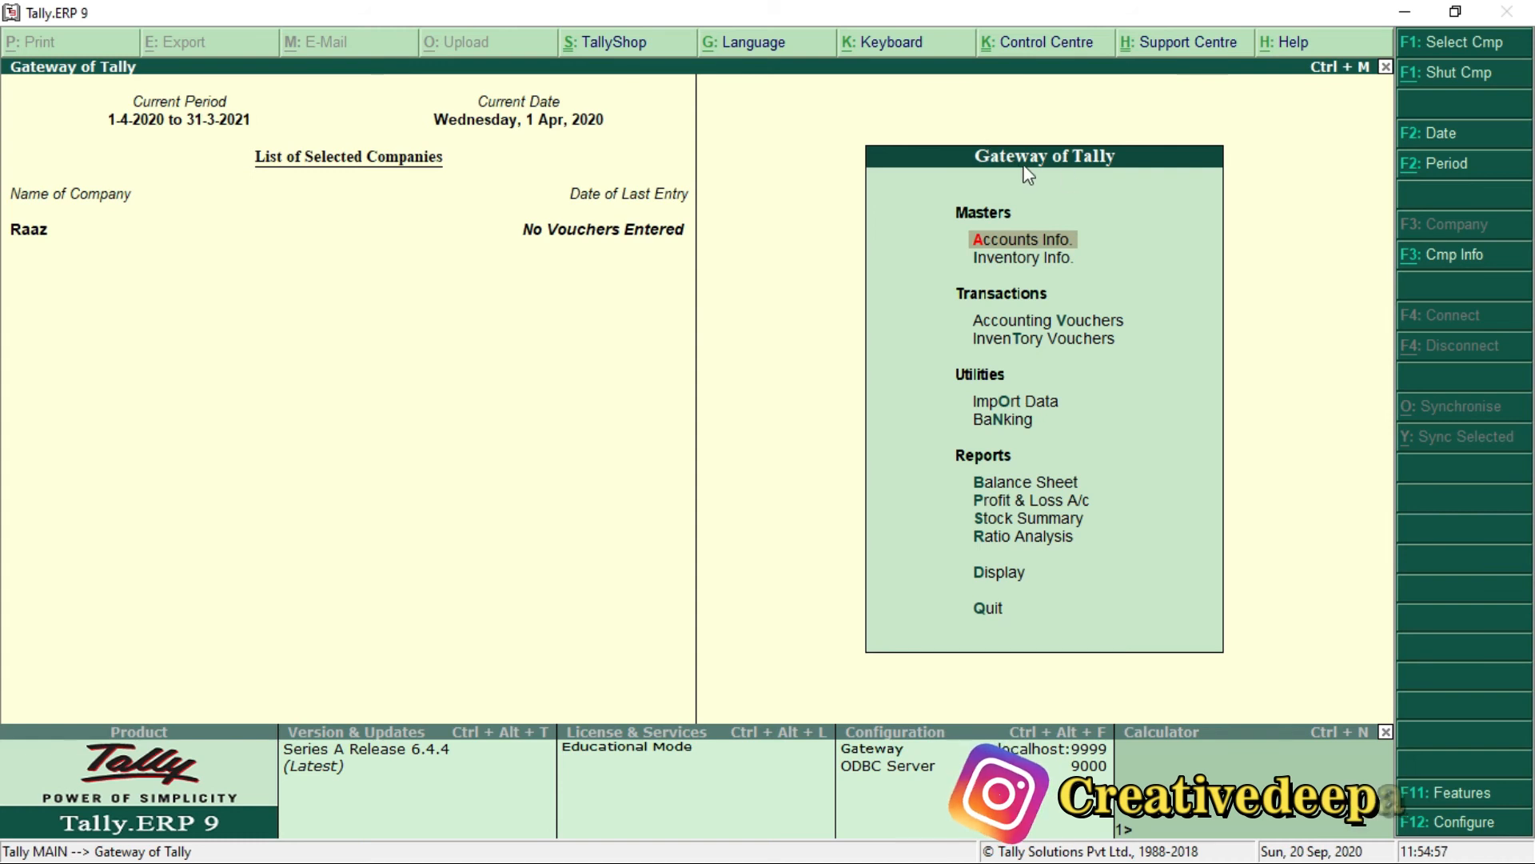
- Open the company's Statutory & Taxation features
key("F11")
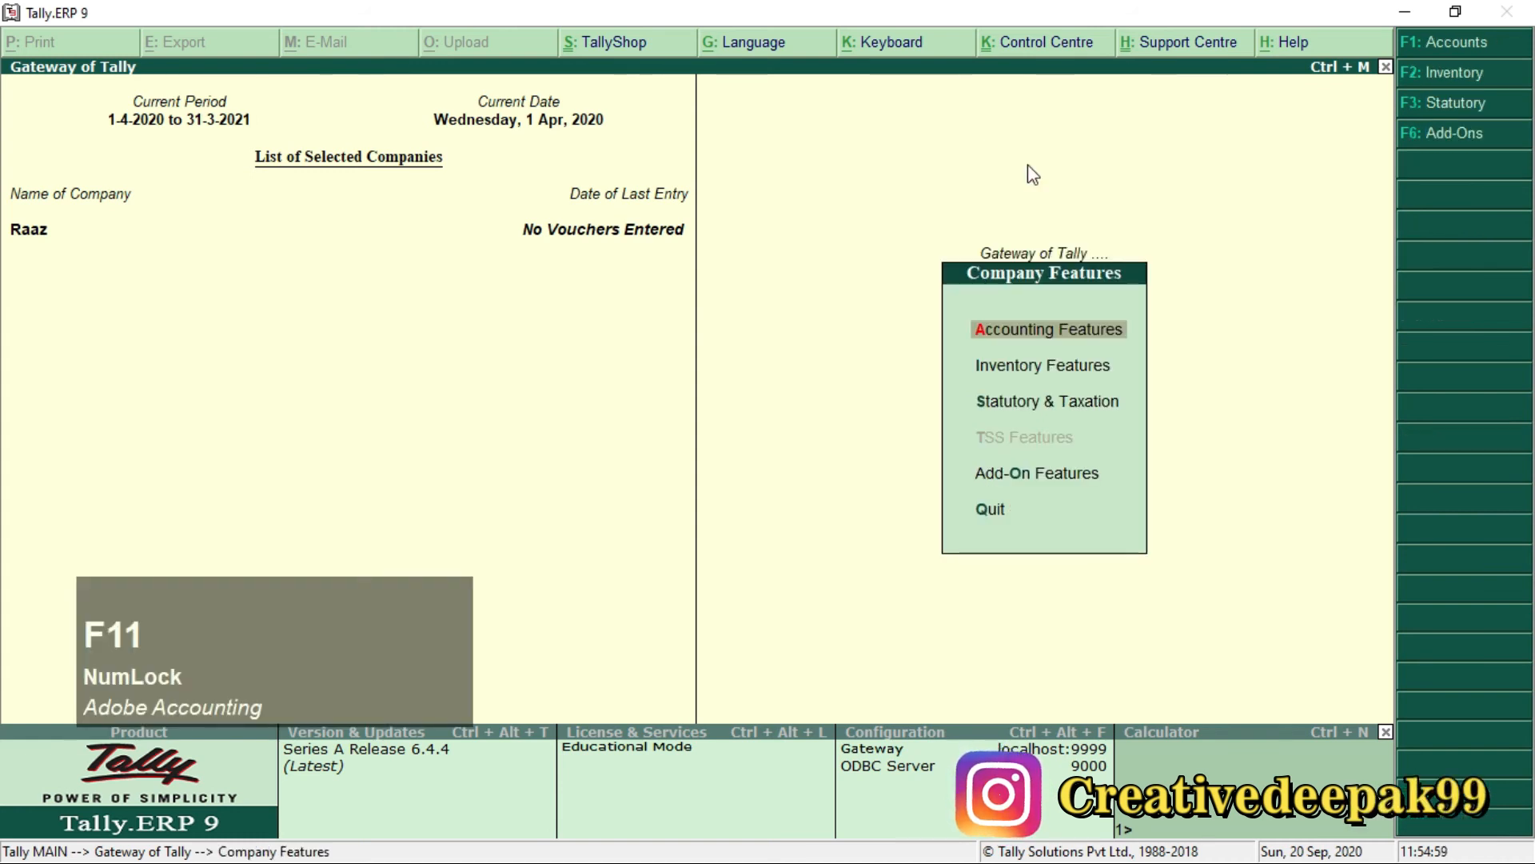
key("Down")
key("Down")
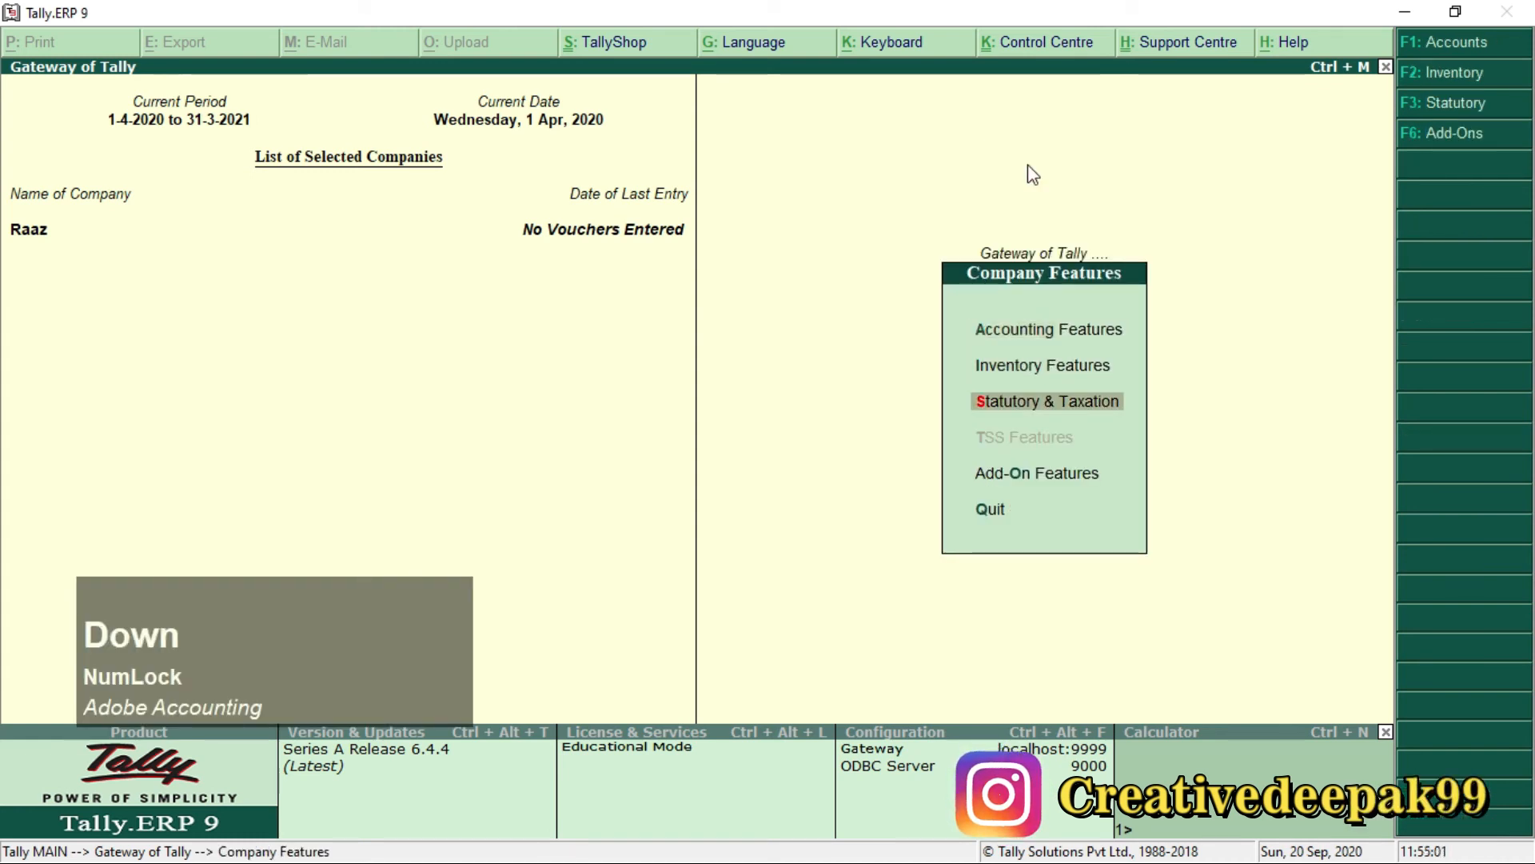
key("ctrl+2")
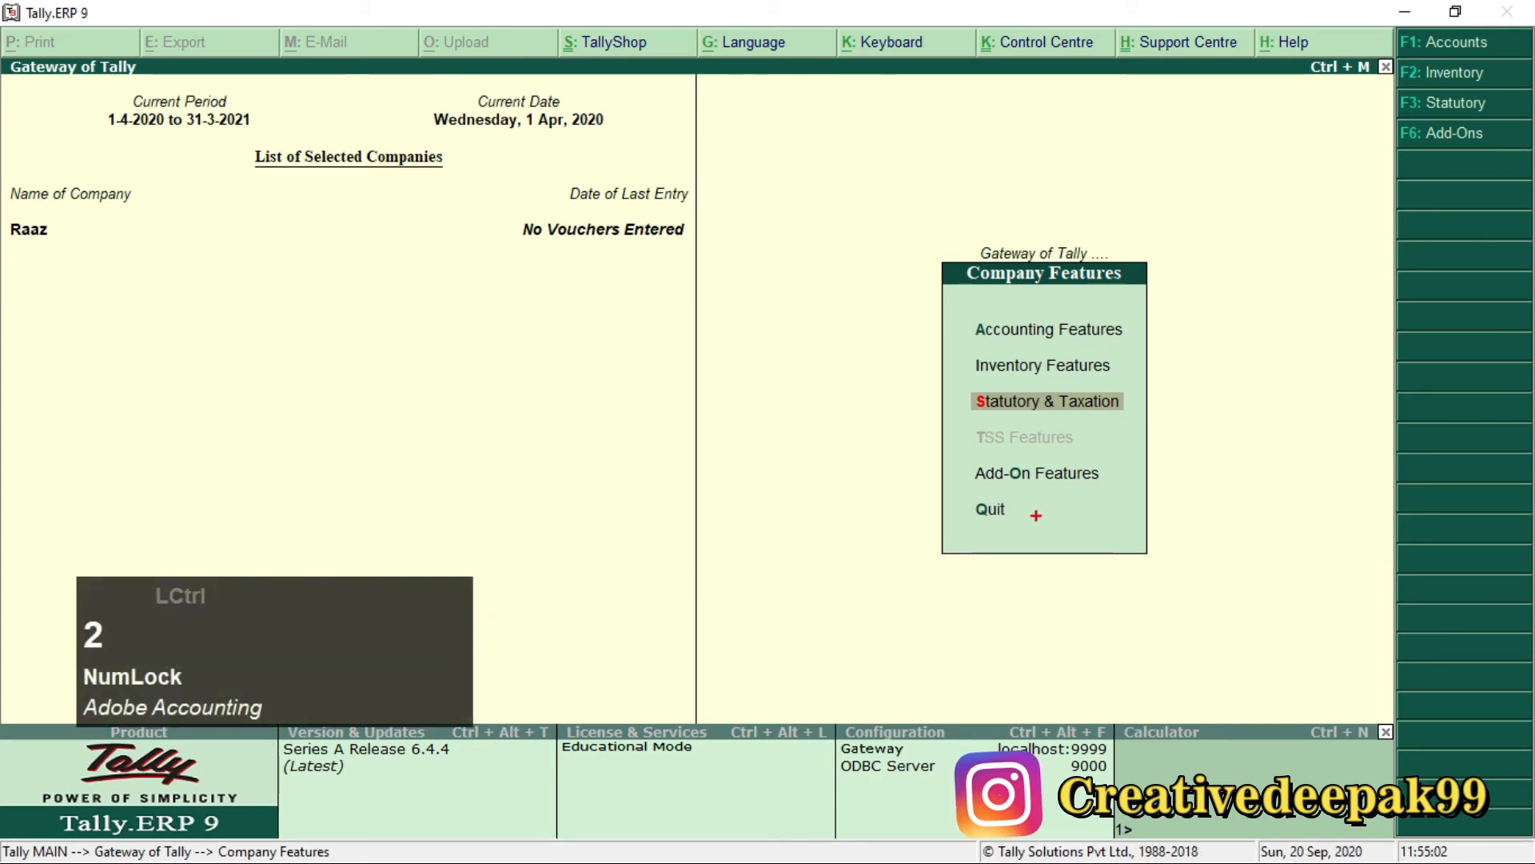
mouse_move(965, 386)
left_mouse_down()
mouse_move(1040, 416)
mouse_move(1134, 421)
left_mouse_up()
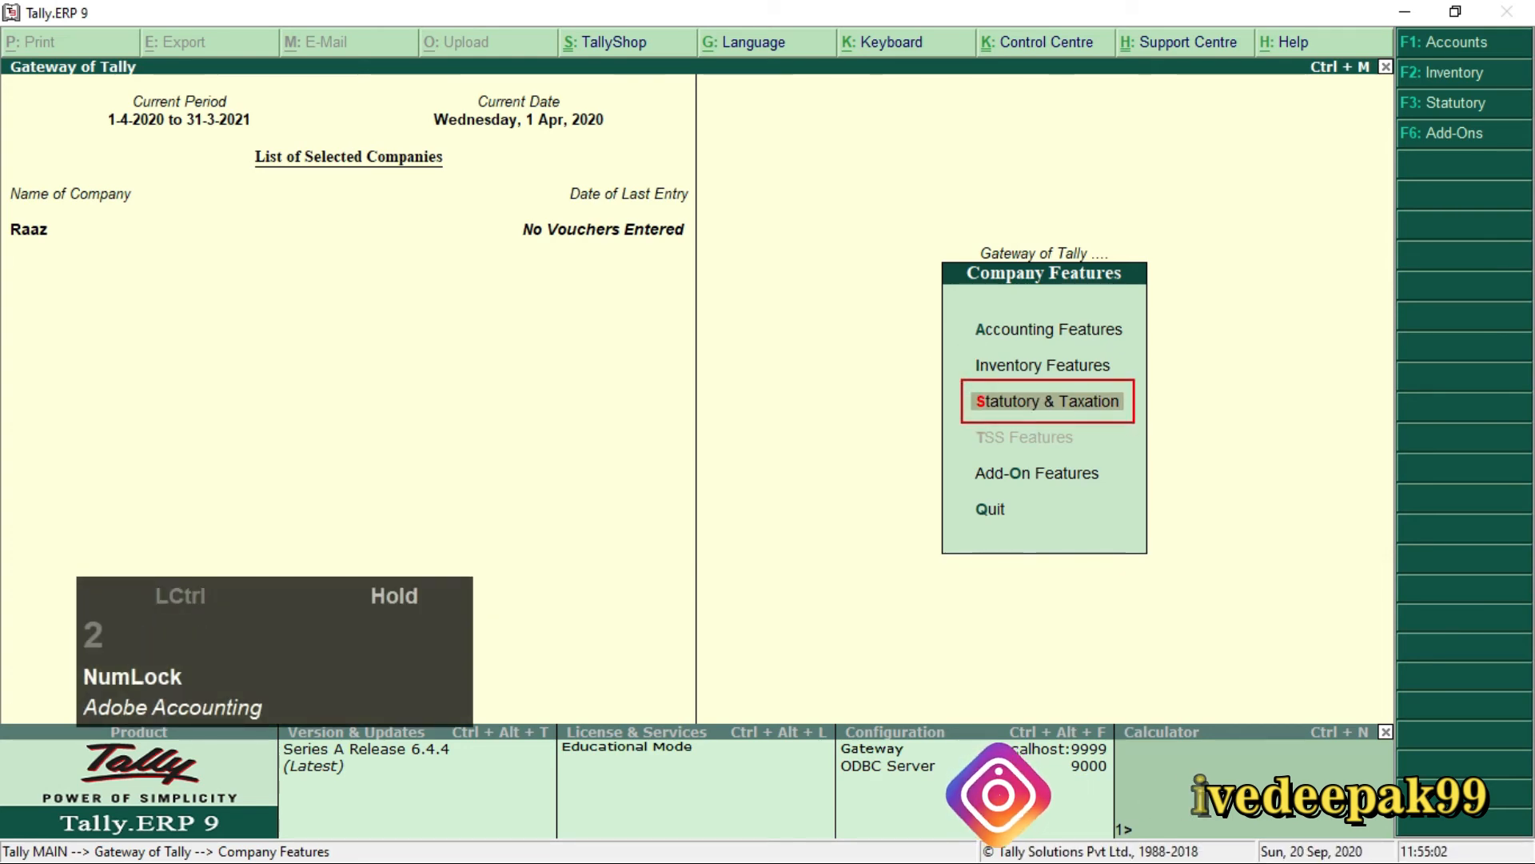
scroll(1080, 407, "up", 1)
key("Escape")
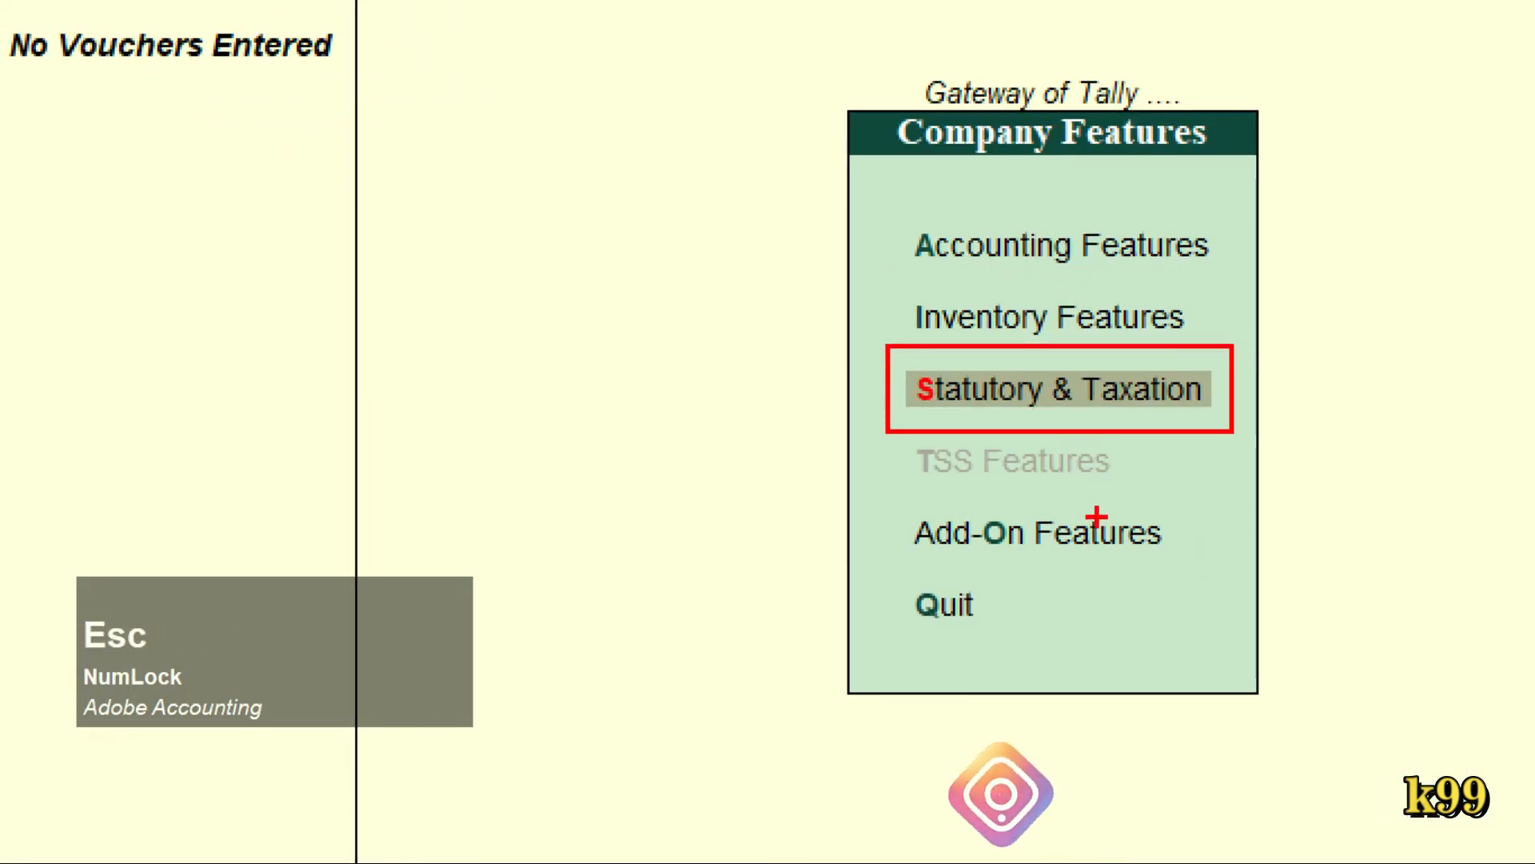
key("Return")
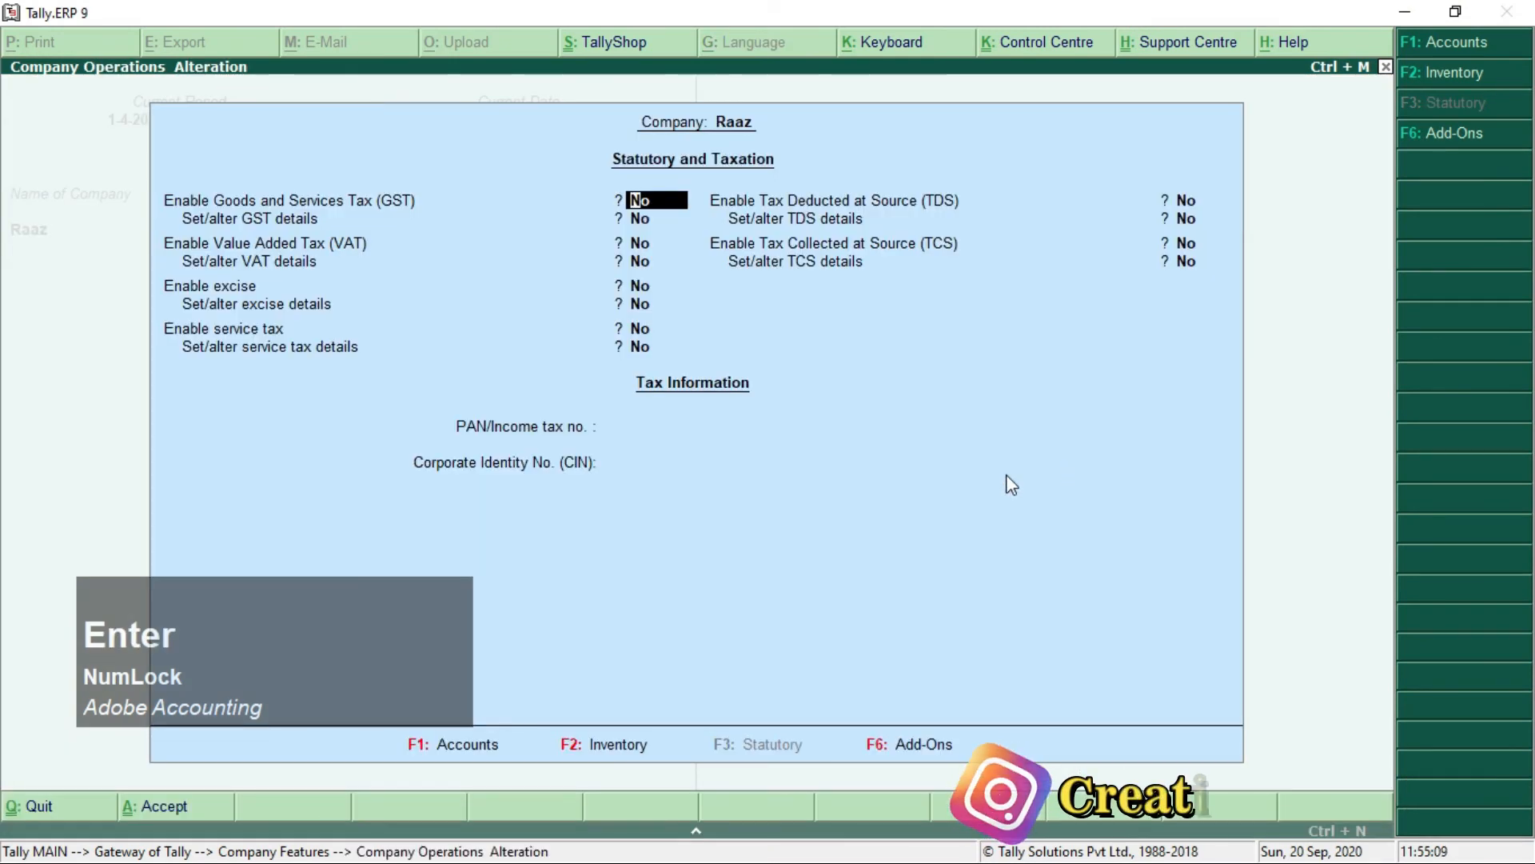
key("ctrl+2")
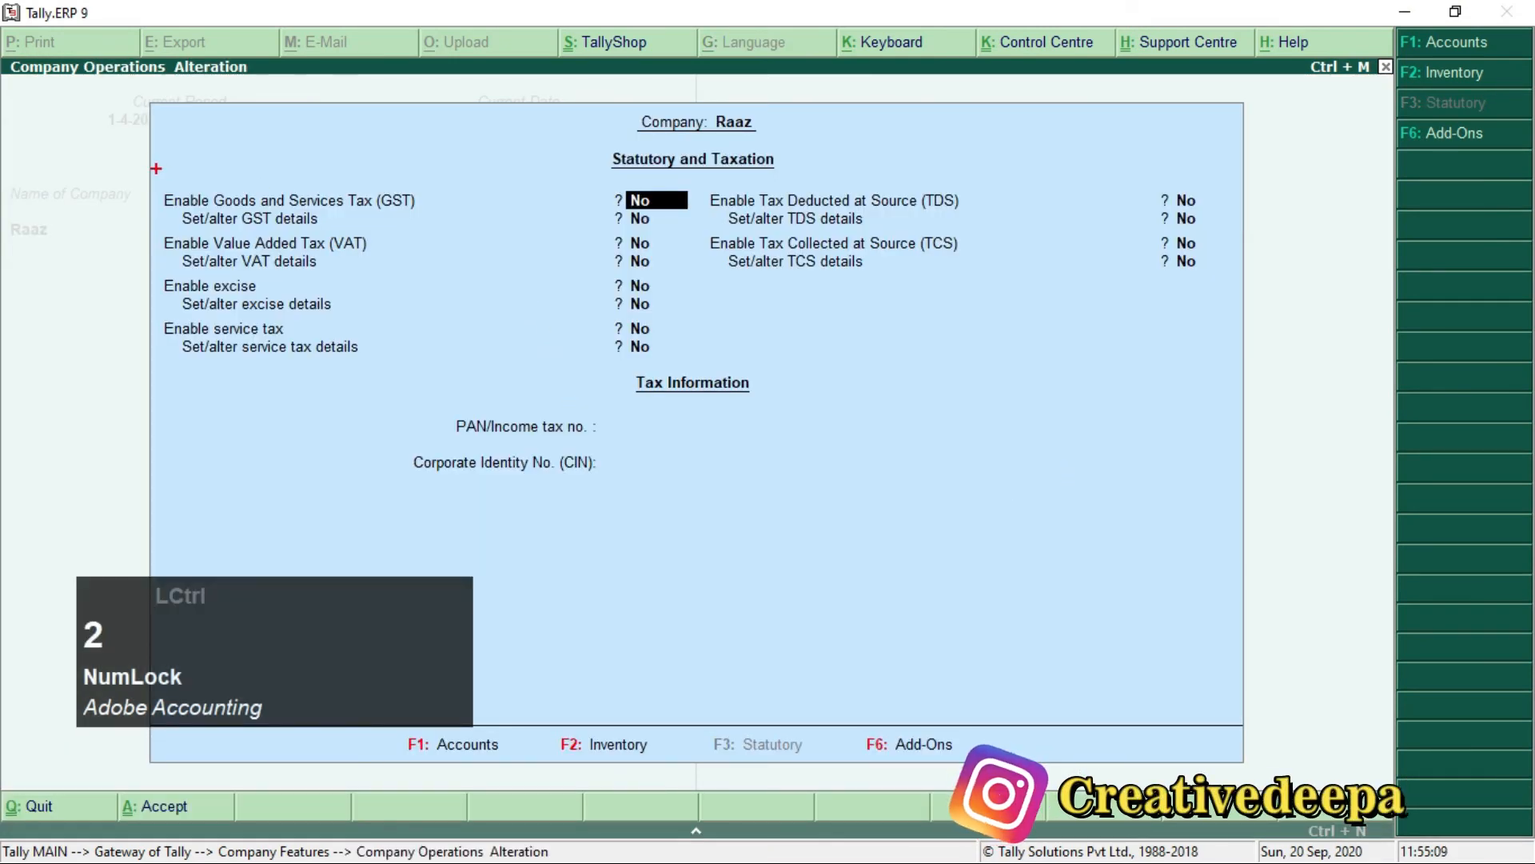
left_click_drag(248, 240, 147, 169)
key("Escape")
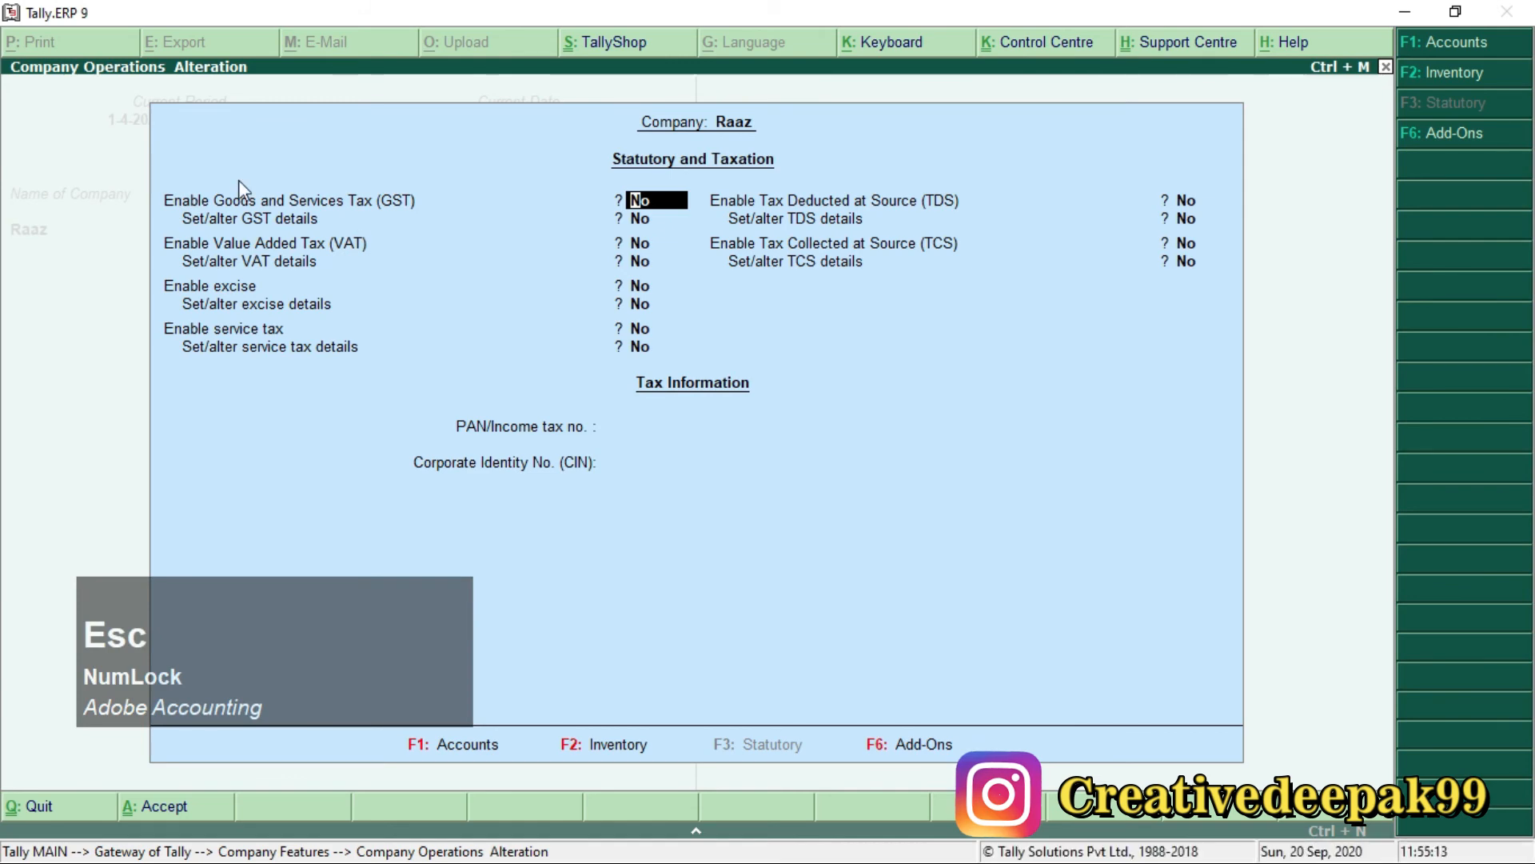
key("ctrl+2")
mouse_move(147, 180)
left_mouse_down()
mouse_move(374, 235)
mouse_move(439, 232)
left_mouse_up()
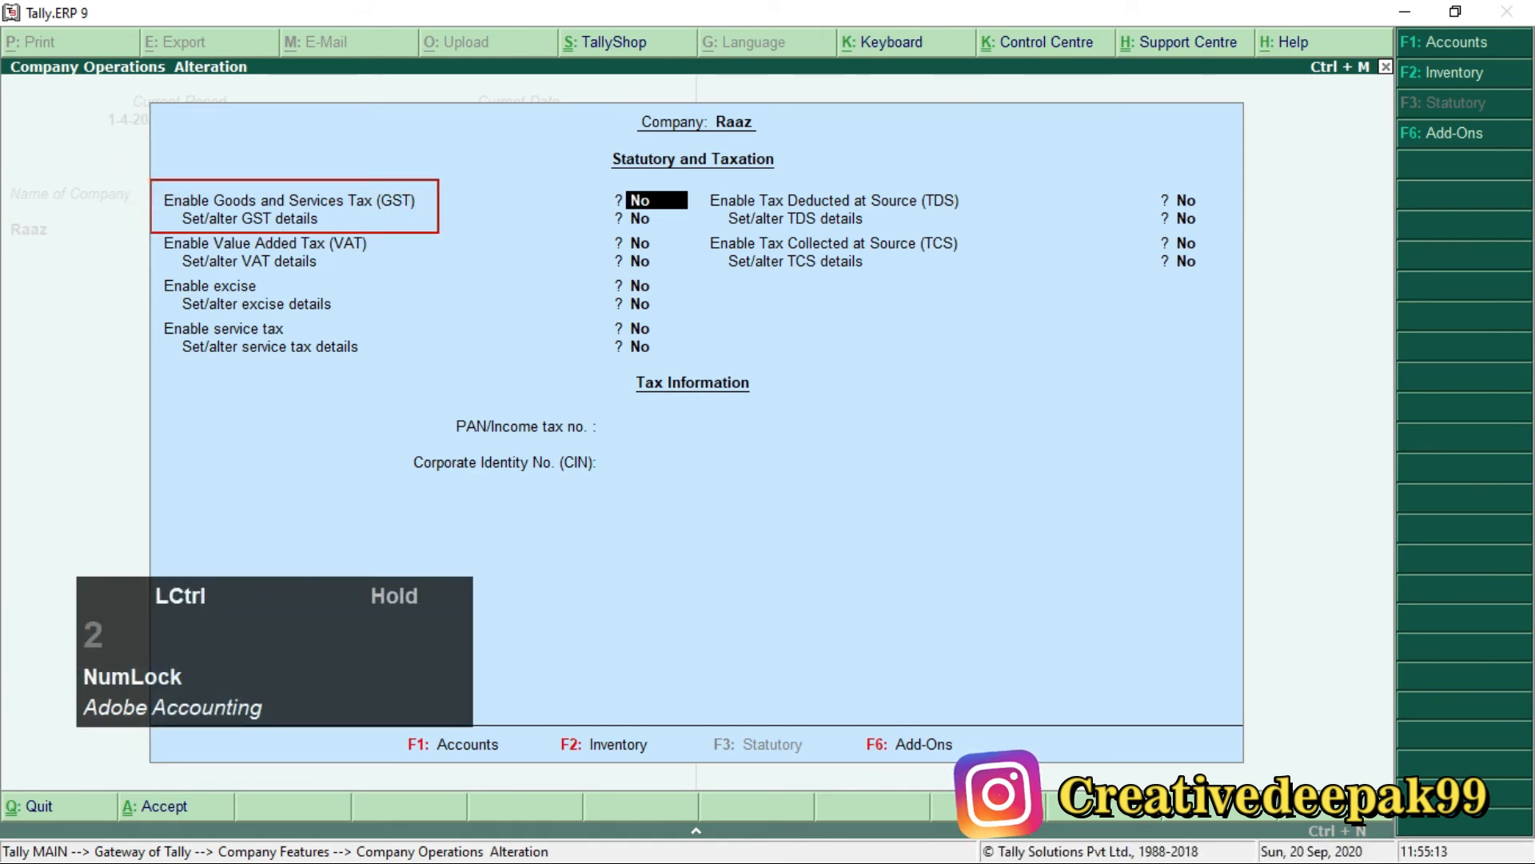
scroll(233, 192, "up", 2)
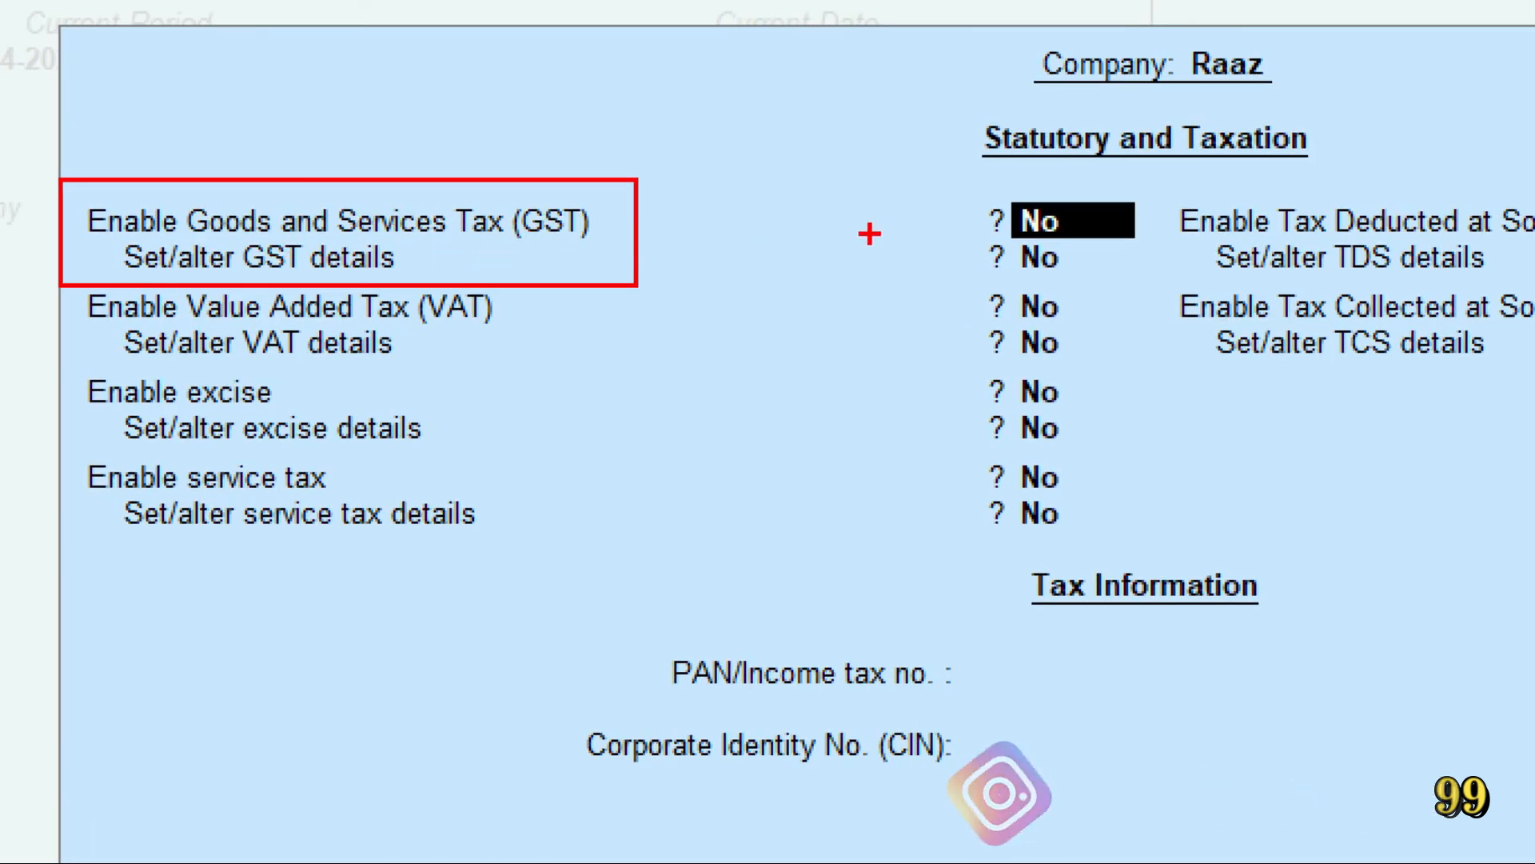
left_click_drag(950, 177, 1095, 284)
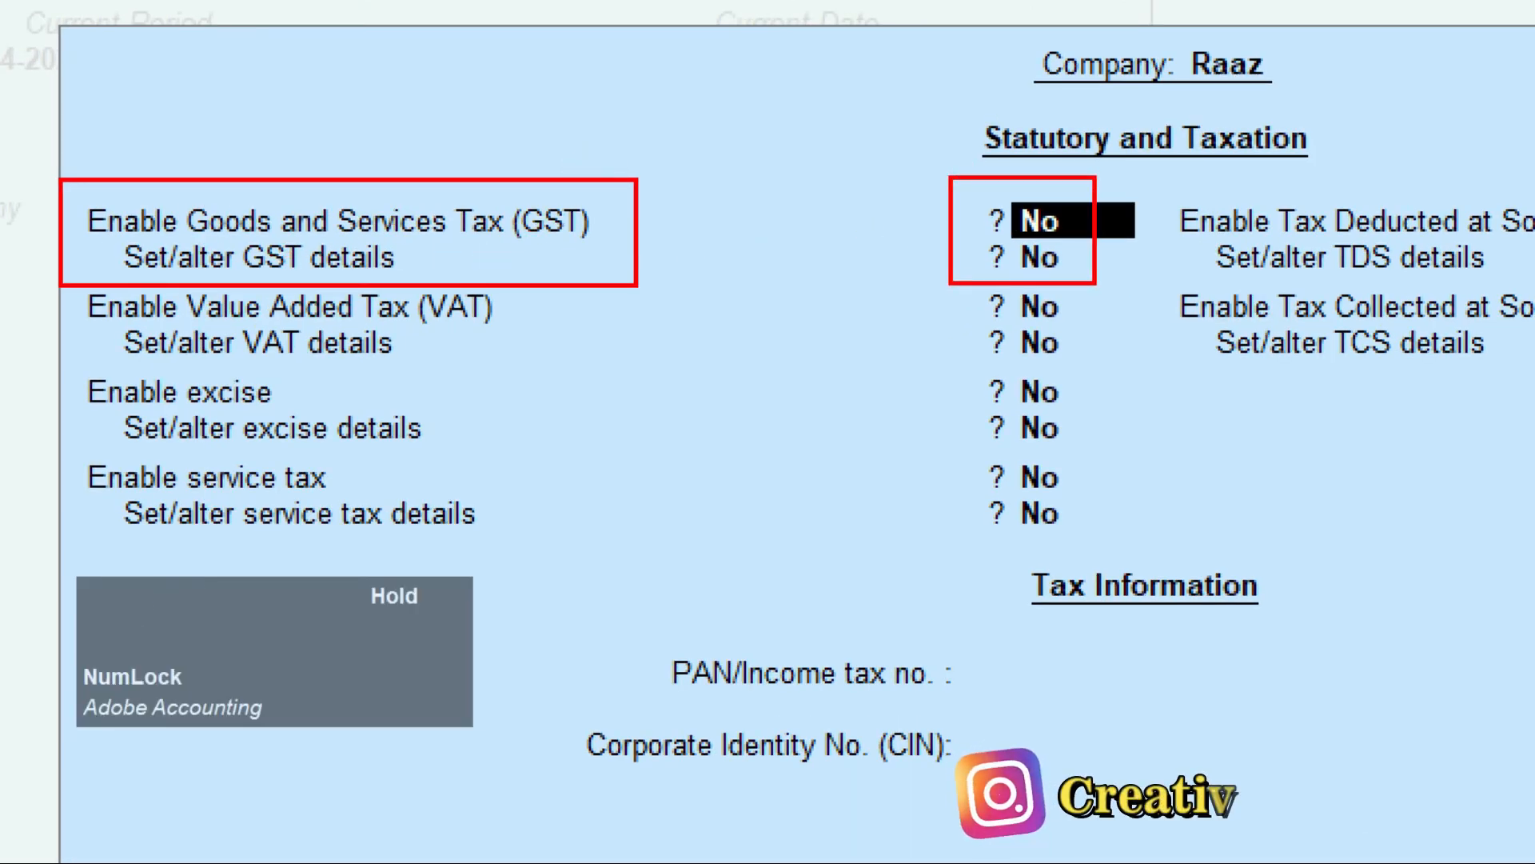
key("Escape")
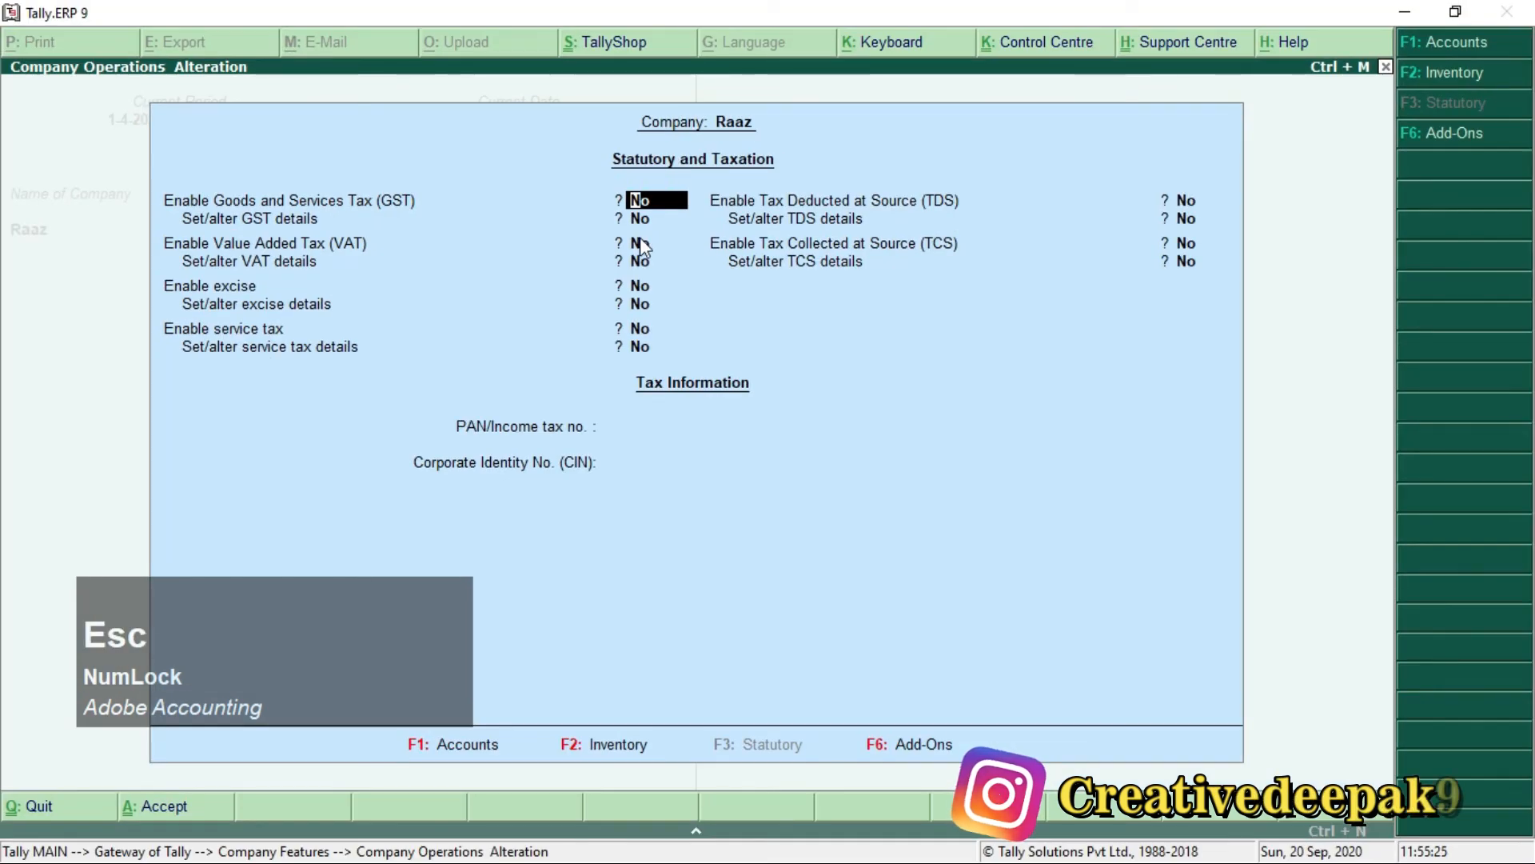
- Enable Goods and Services Tax (GST) for the company and open its GST details
key("y")
key("Return")
key("y")
key("Return")
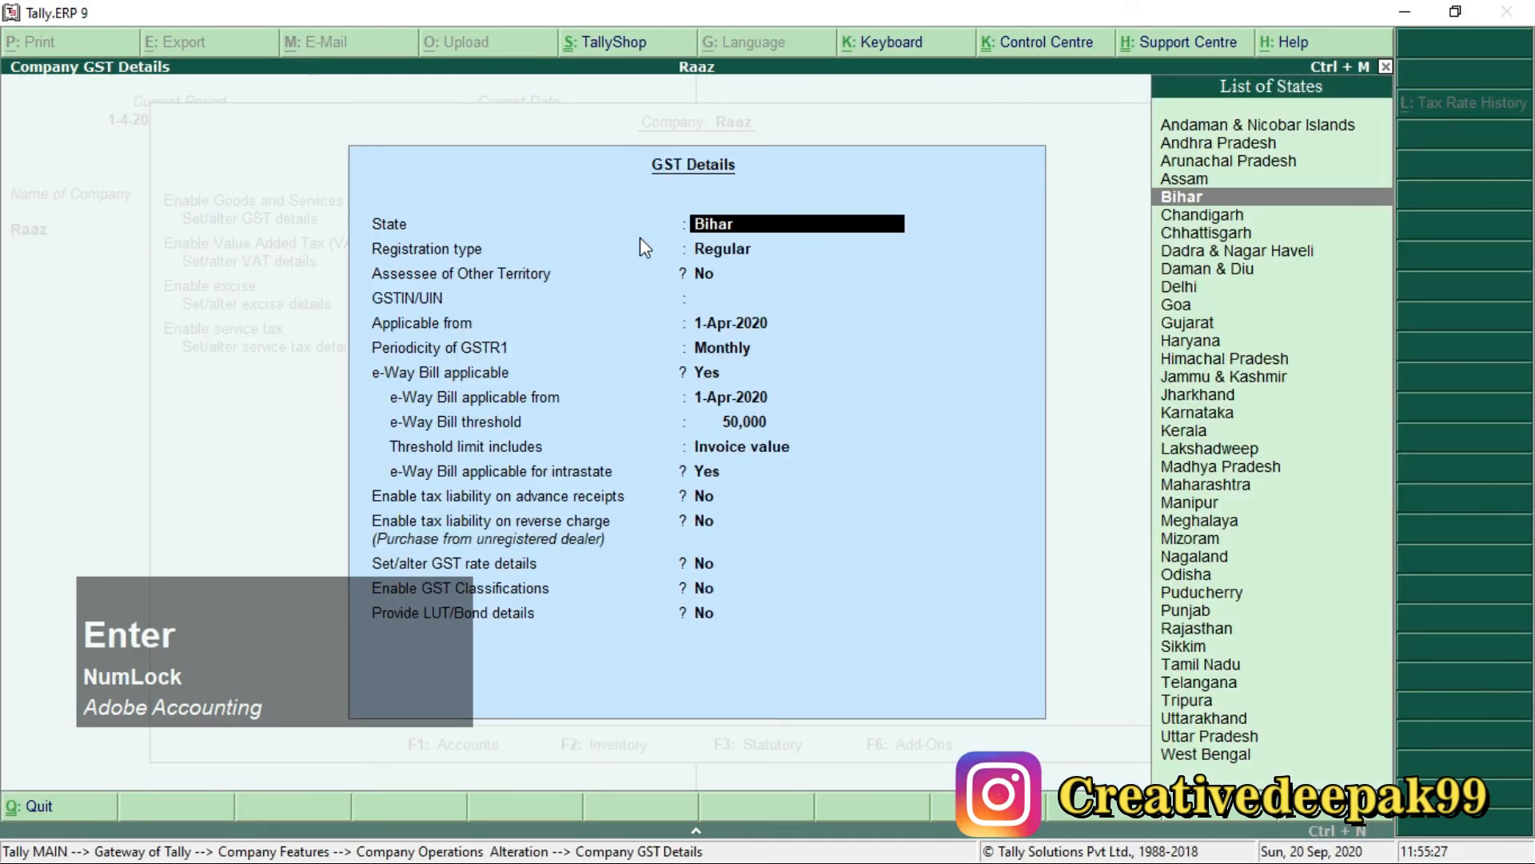
- Accept the GST details with state Bihar, Regular registration, applicable from 1-Apr-2020 and monthly GSTR1, leaving GSTIN/UIN blank
key("Return")
key("Return")
key("Return")
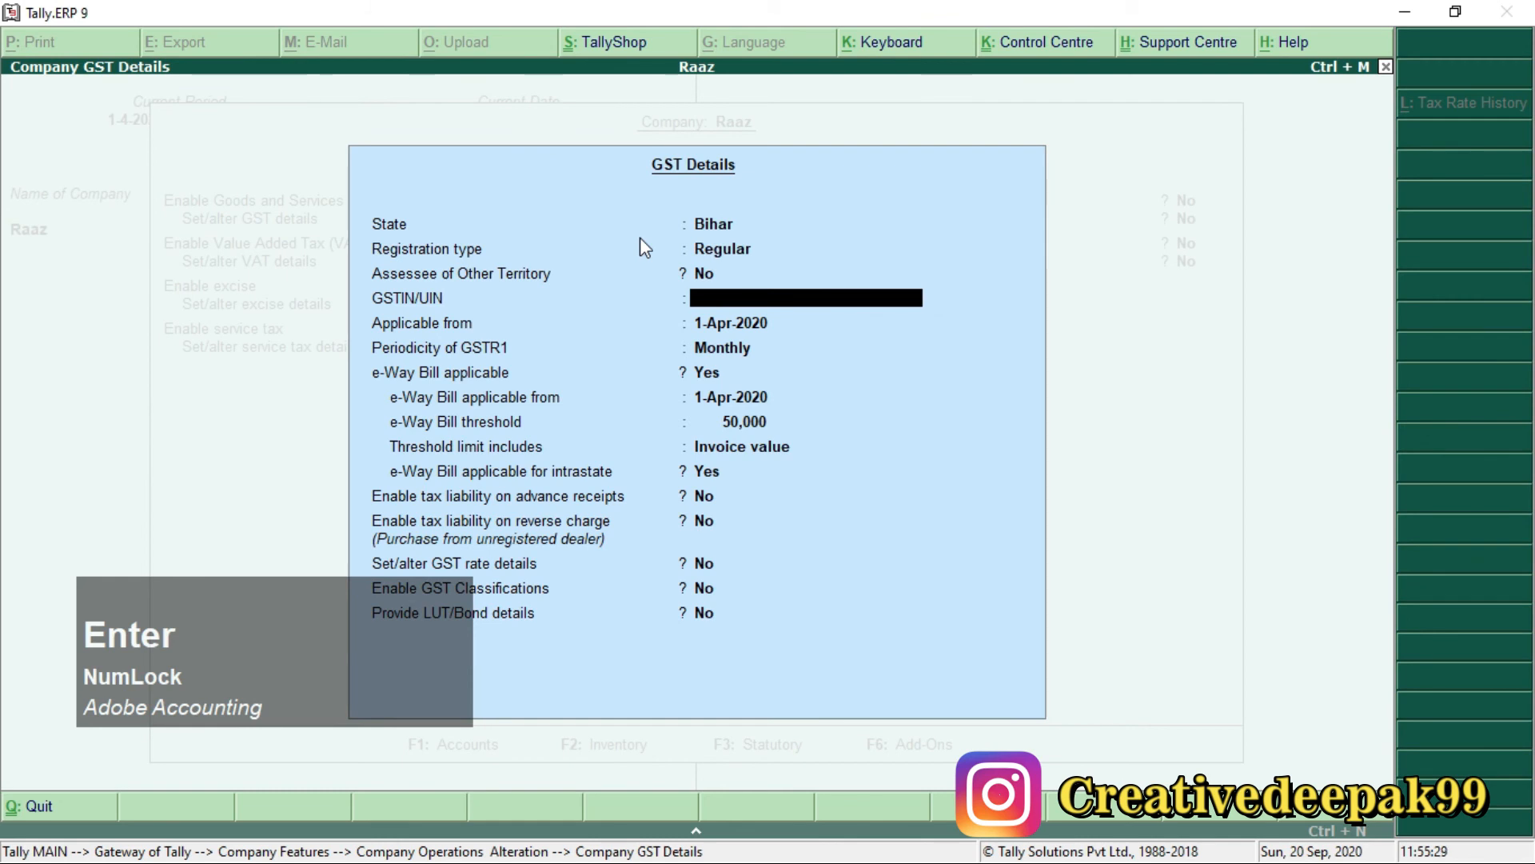
key("Return")
key("Return")
key("Return")
key("Return")
key("Return")
key("Return")
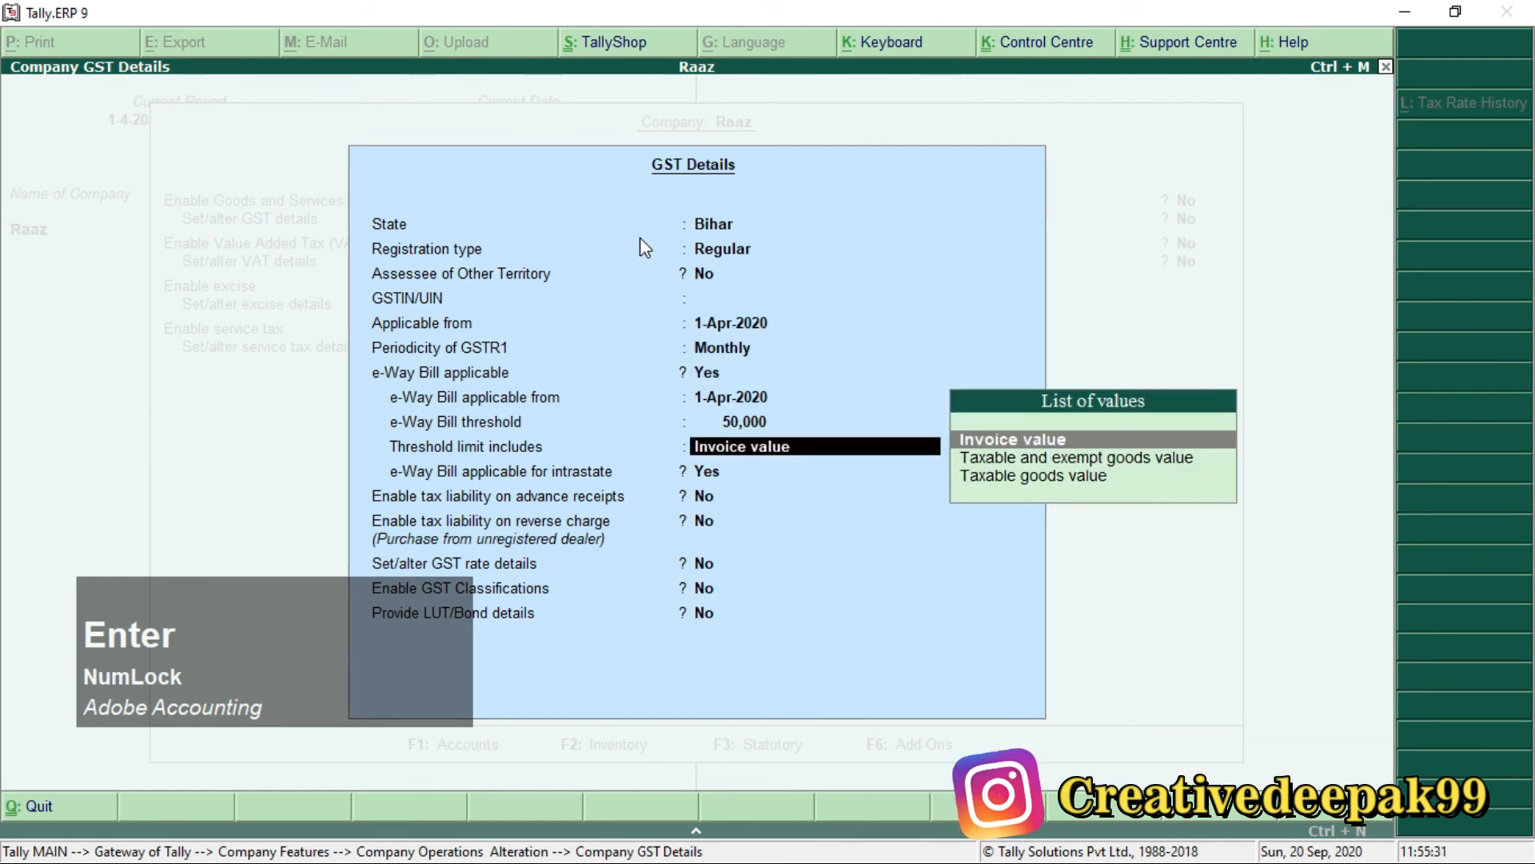
key("Return")
key("Return")
key("Return")
key("Return")
key("Return")
key("Return")
key("Return")
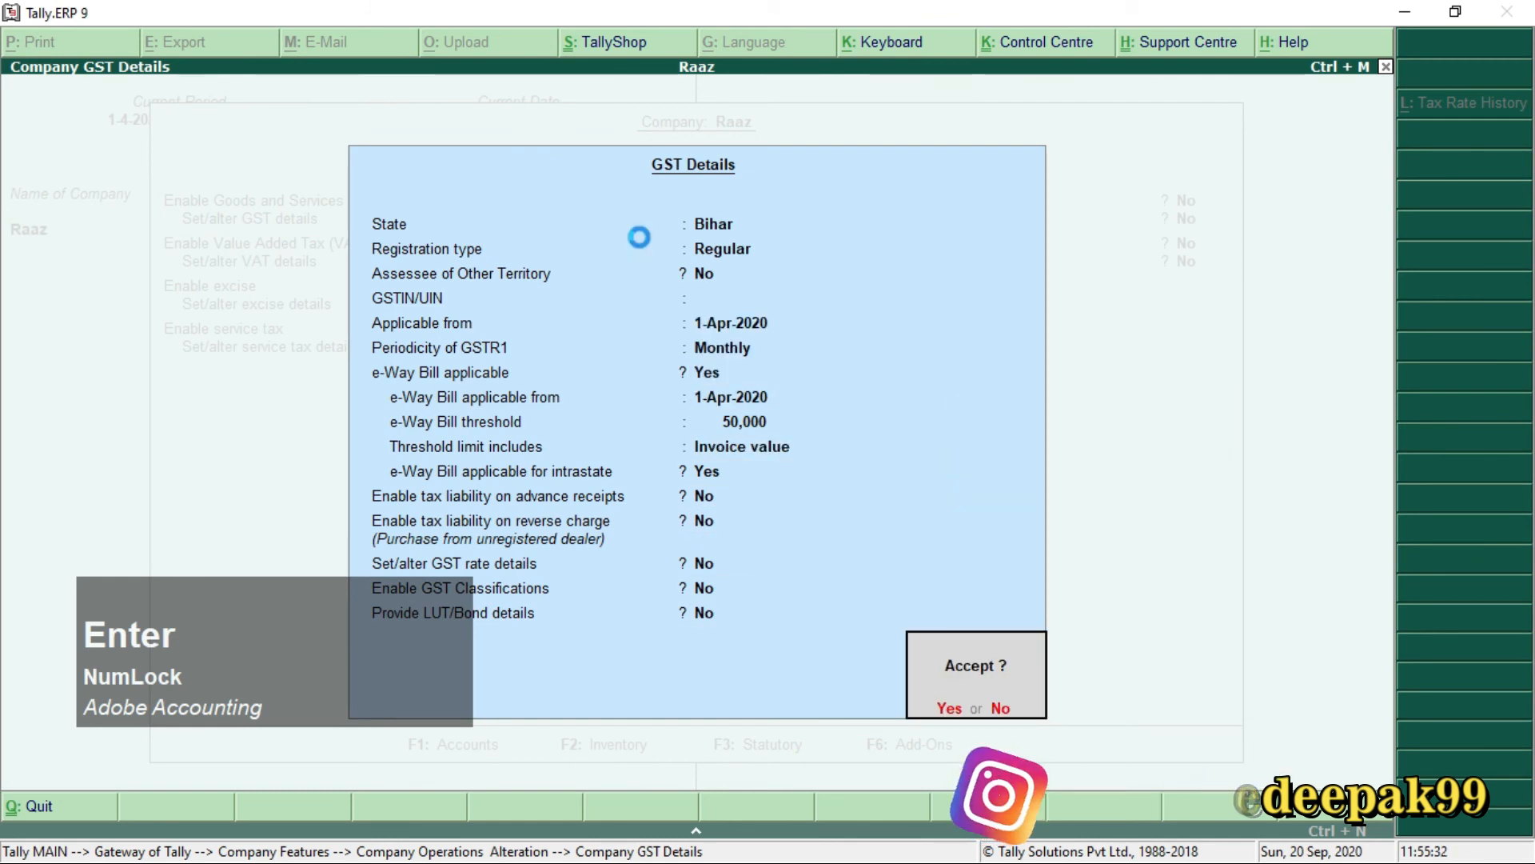
key("Return")
- Save the statutory features with VAT, excise, service tax, TDS and TCS set to No, and return to the Gateway of Tally
key("Return")
key("Return")
key("Return")
key("Return")
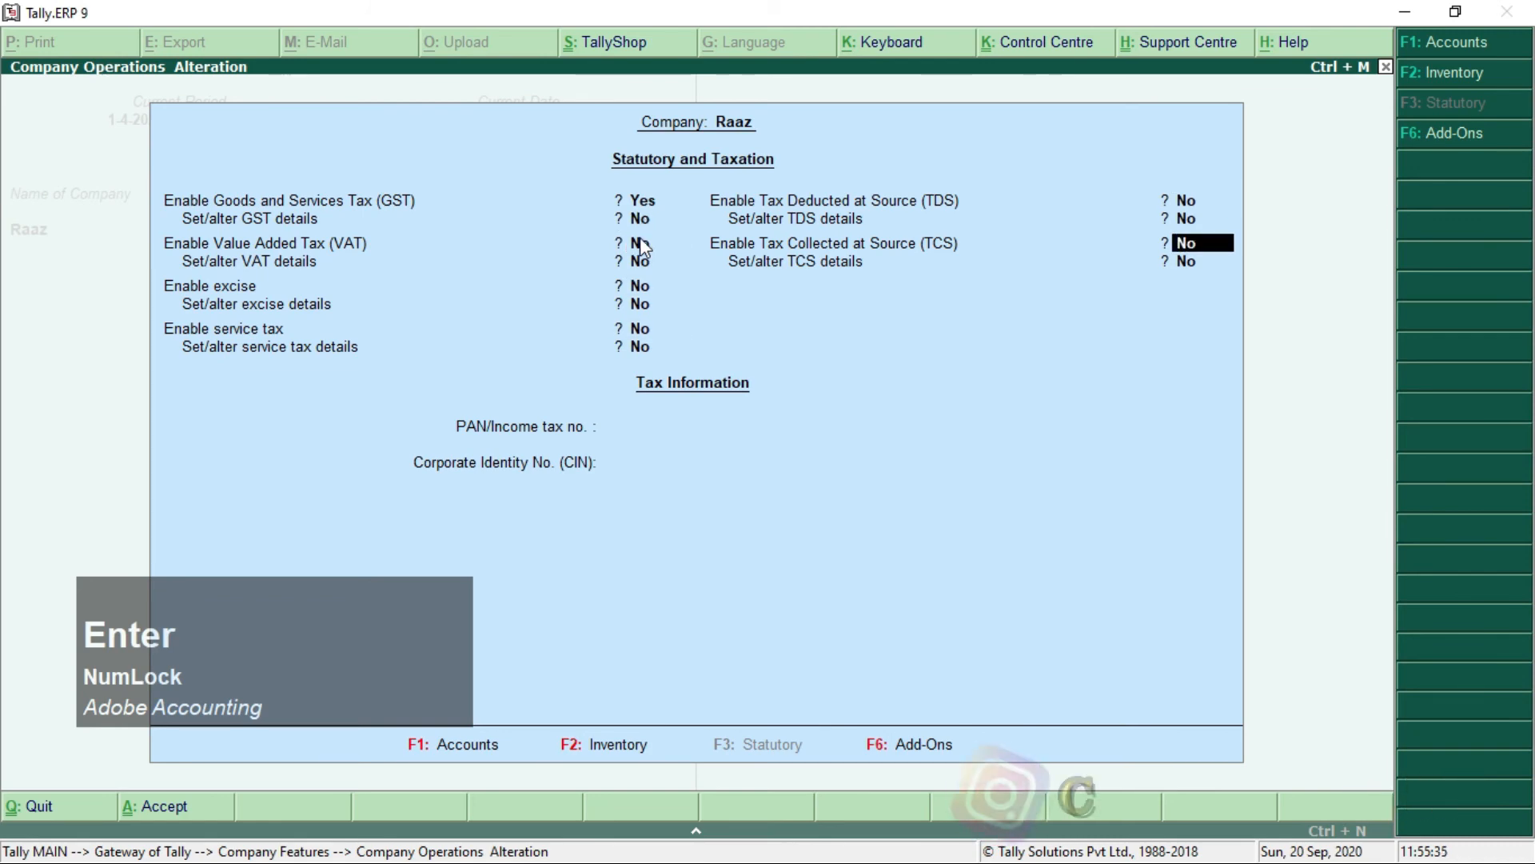
key("Return")
key("Return")
key("Return")
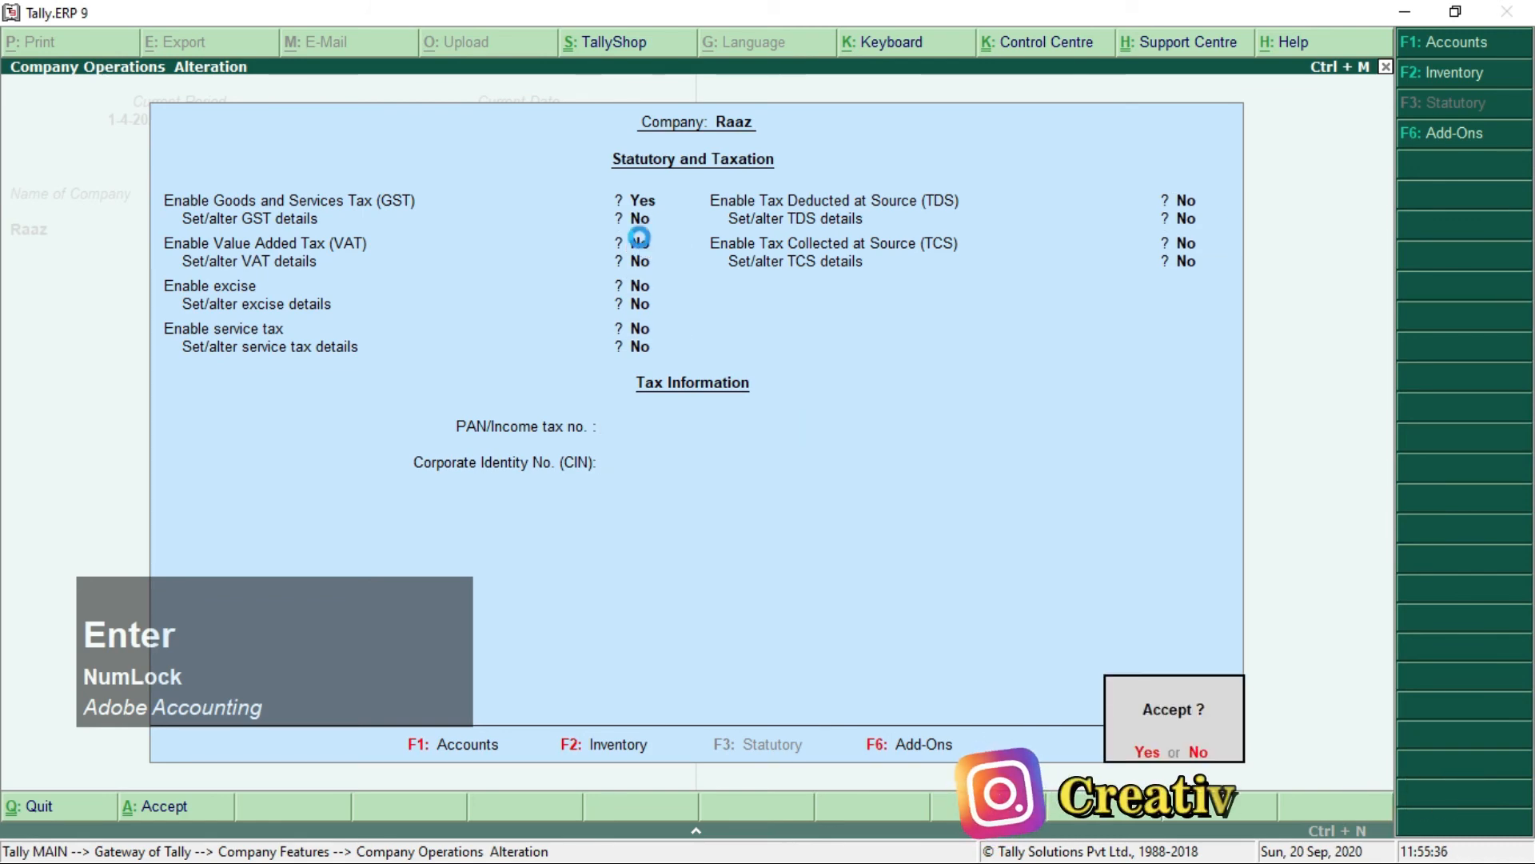
key("Return")
key("Escape")
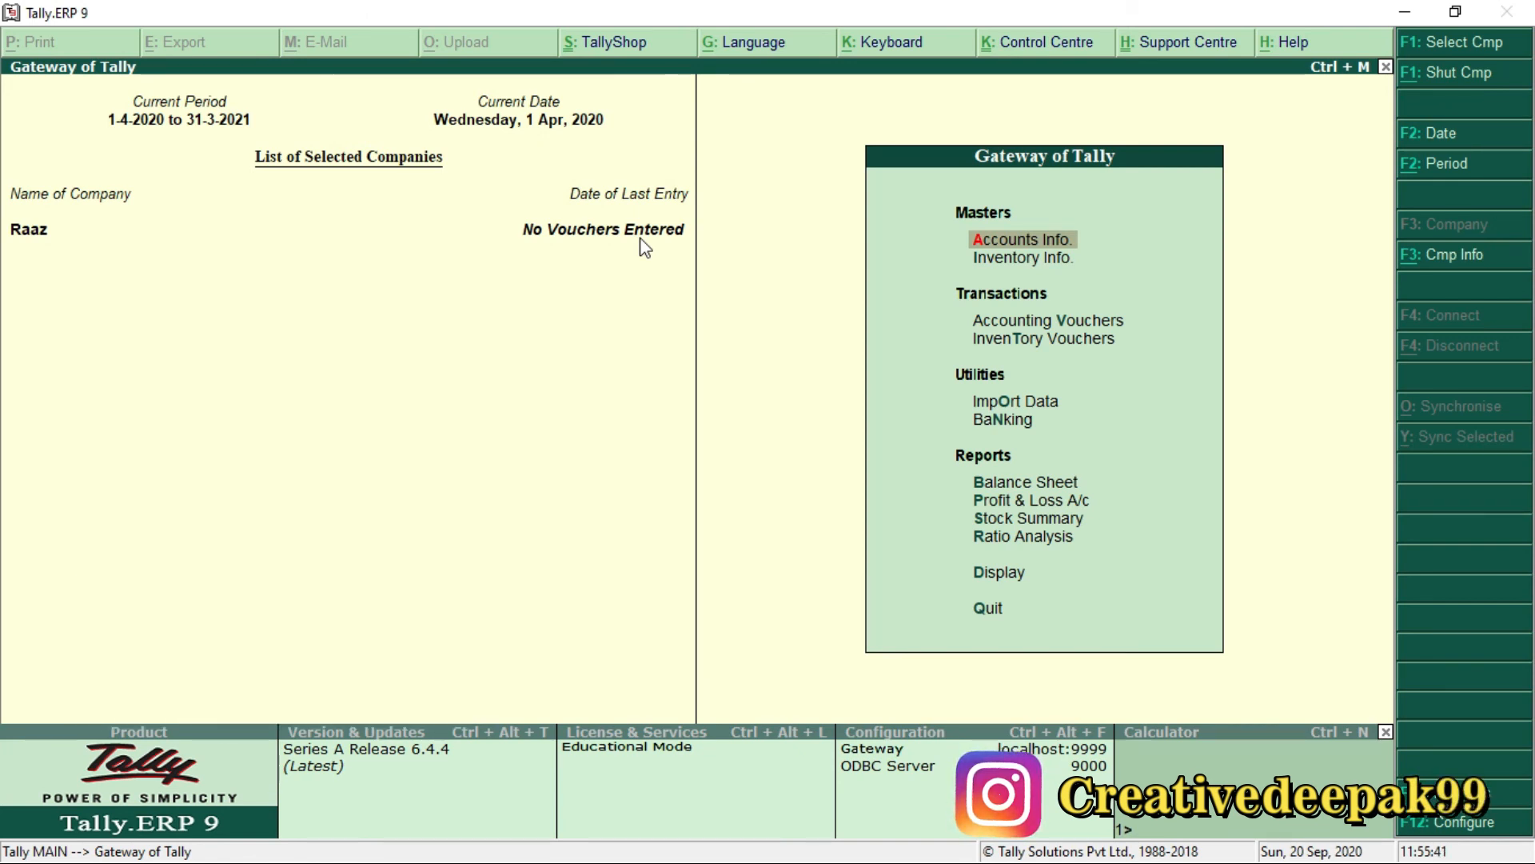
- Start creating a single ledger in Accounts Info and name it Telecom Company
key("Down")
key("Up")
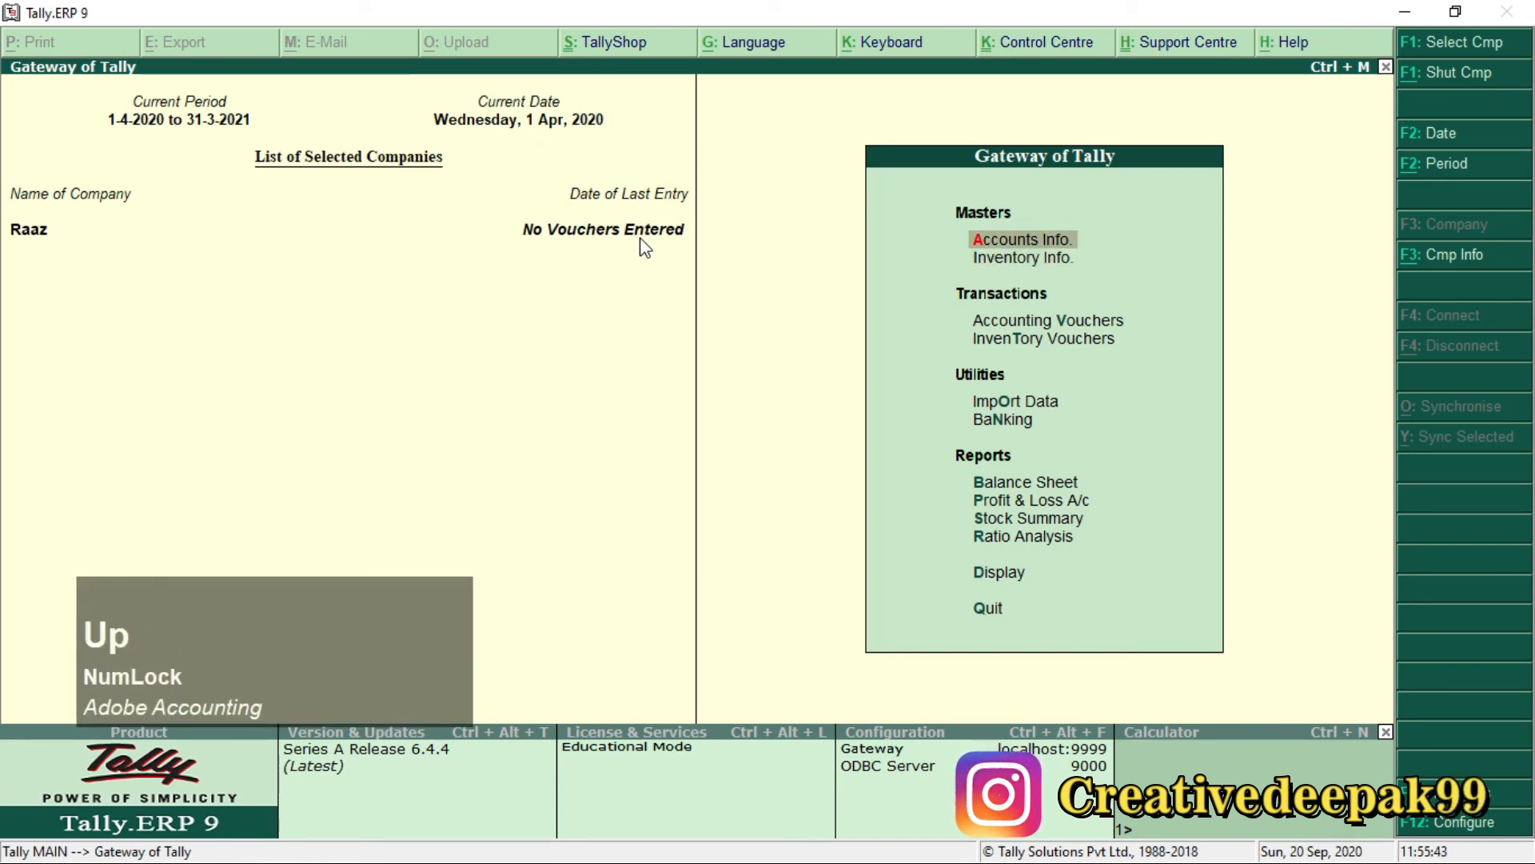
key("Return")
key("Down")
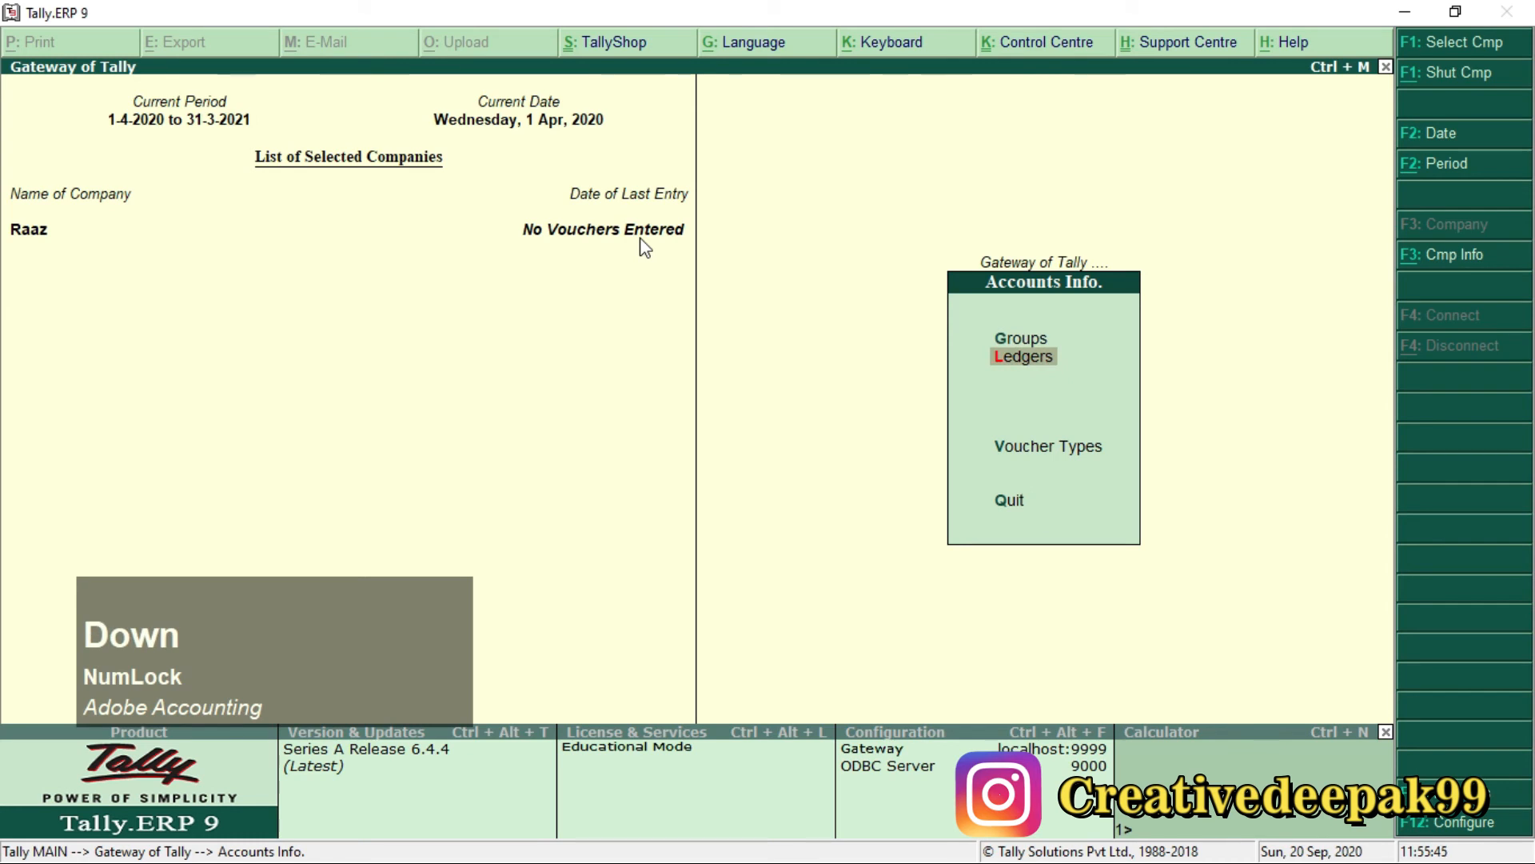
key("Return")
key("Return")
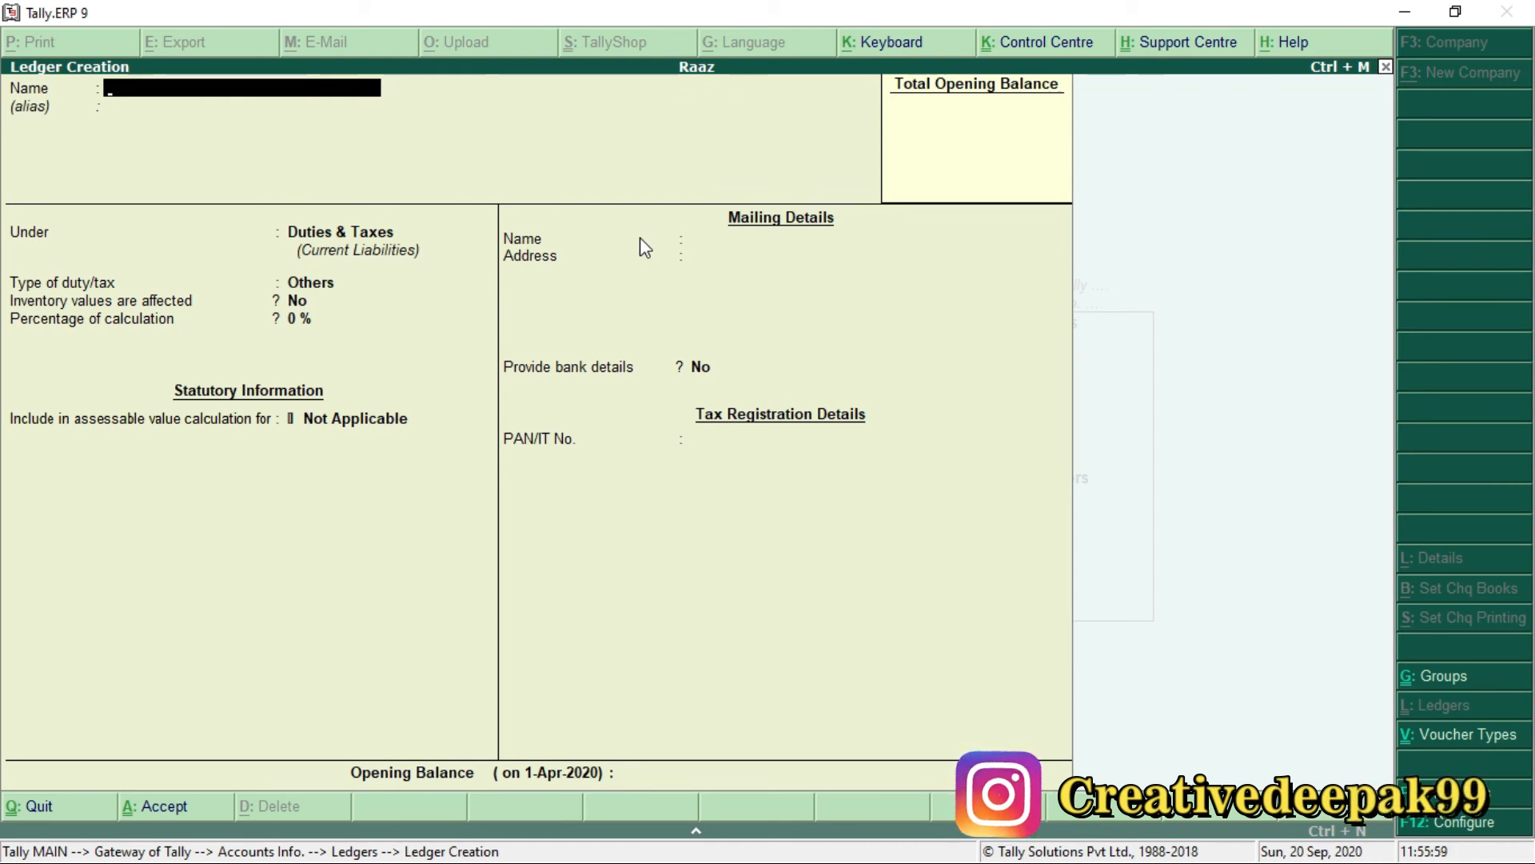
type("Tel")
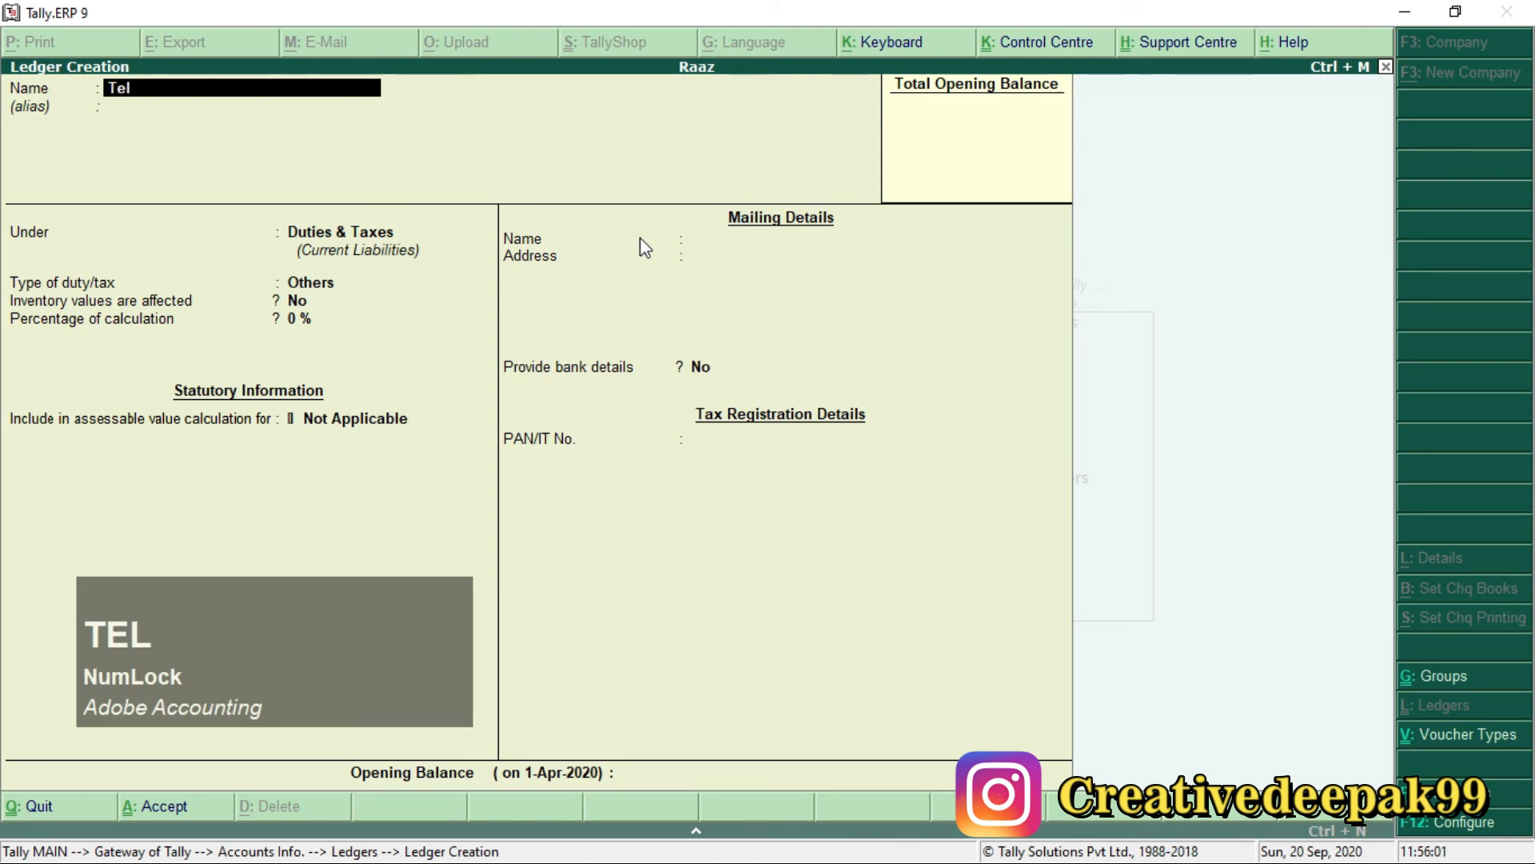
type("ecom")
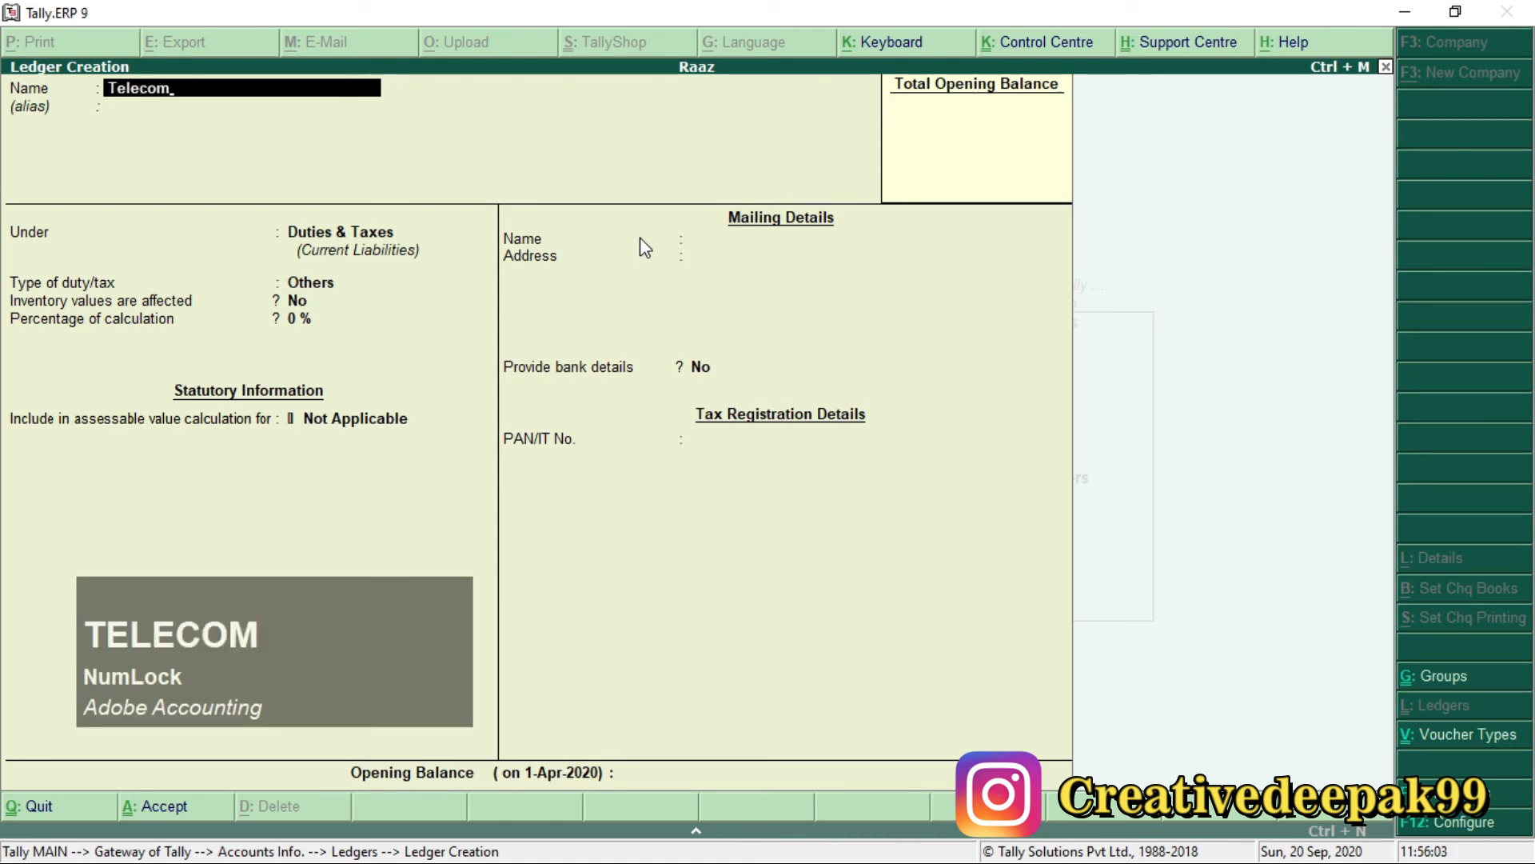
type(" Com")
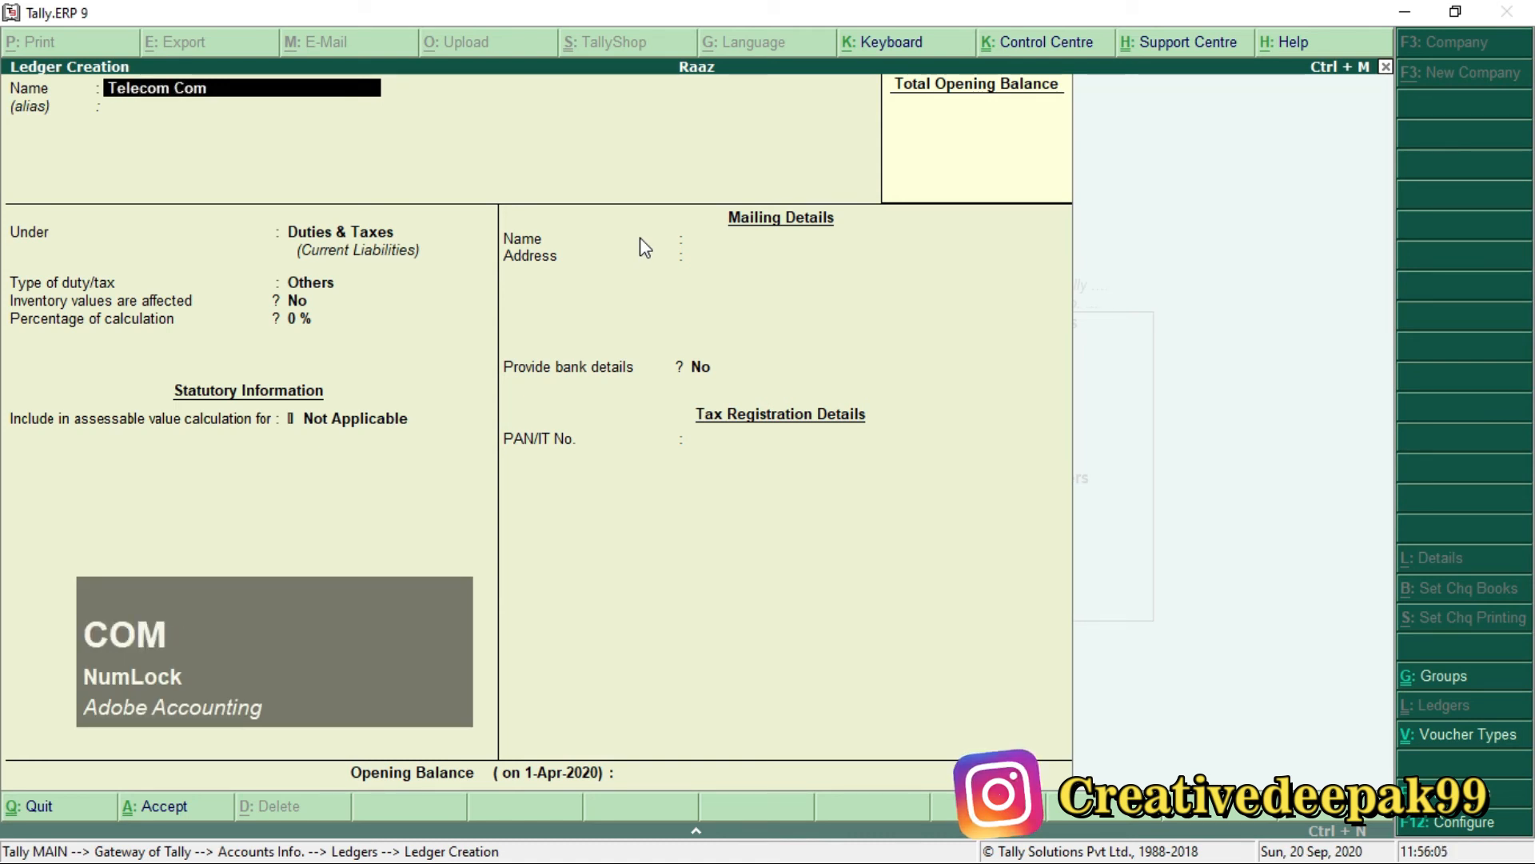
type("pany")
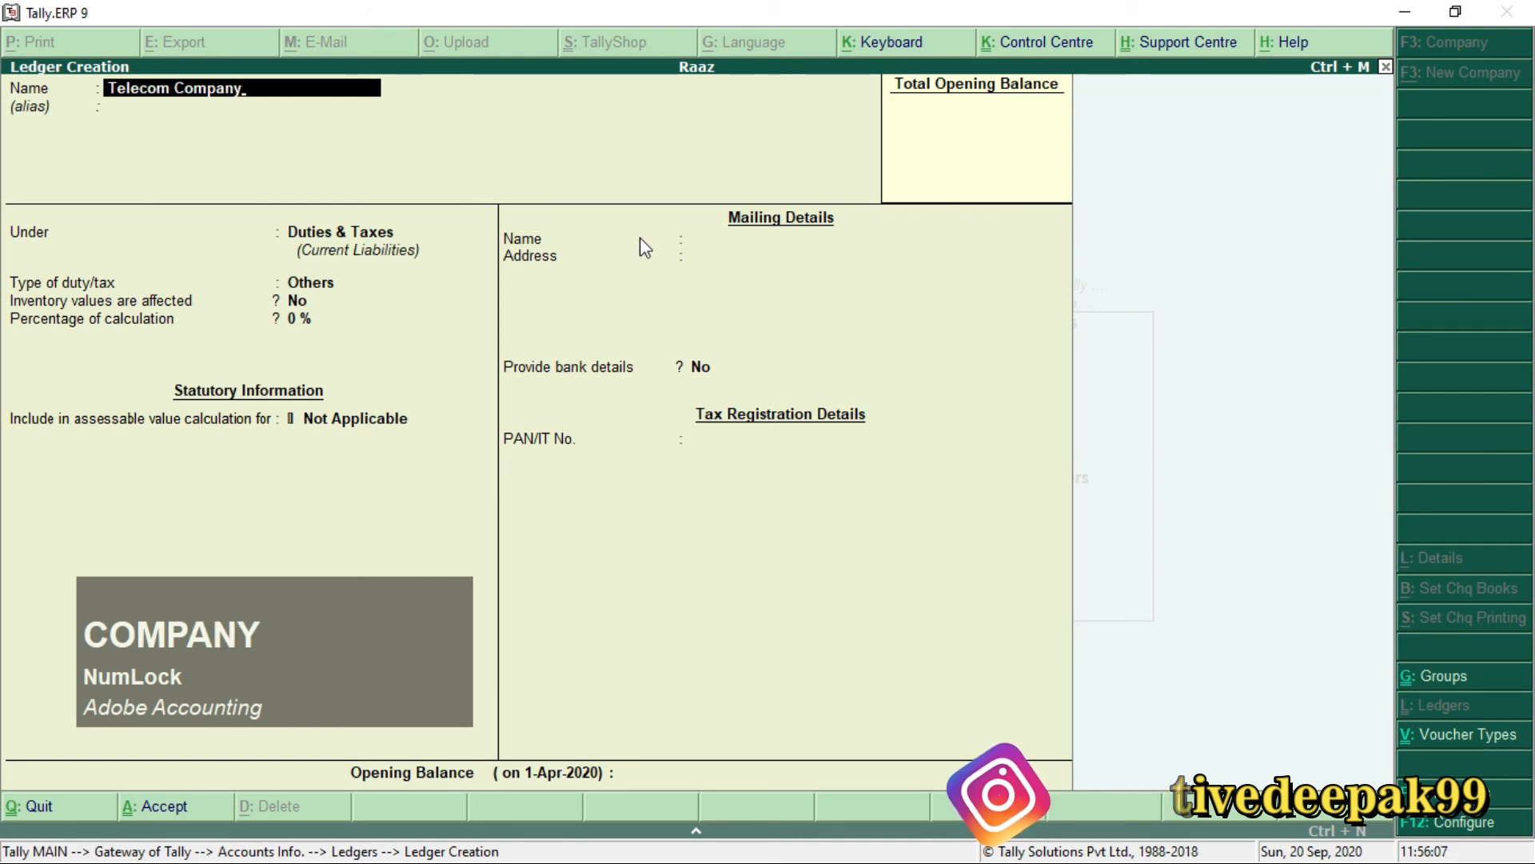
key("Return")
- Place the Telecom Company ledger under the Sundry Creditors group
type("S")
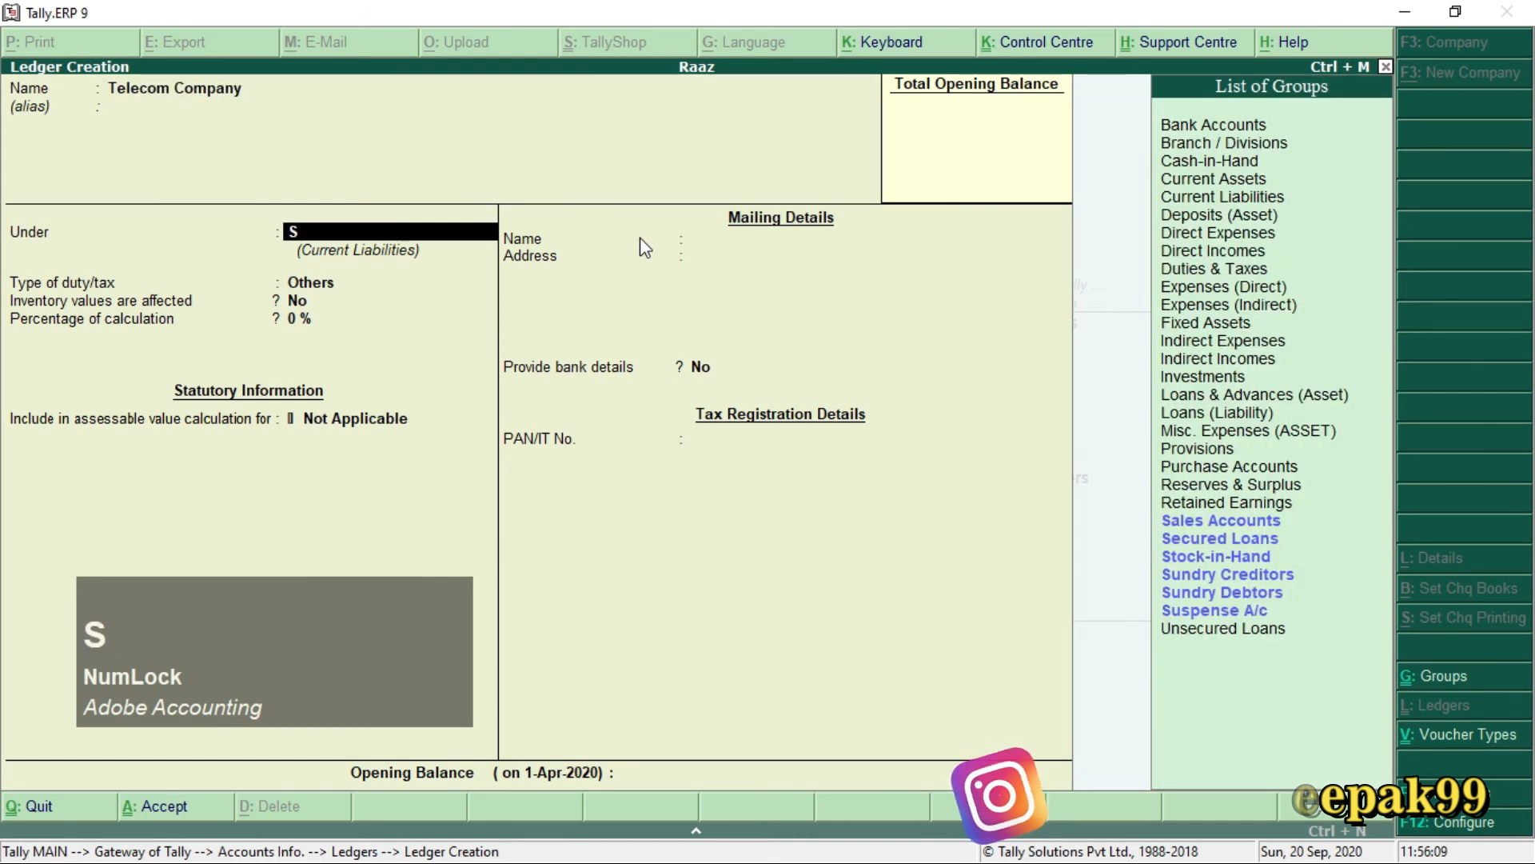
key("Down")
key("Down")
key("Down")
key("Down")
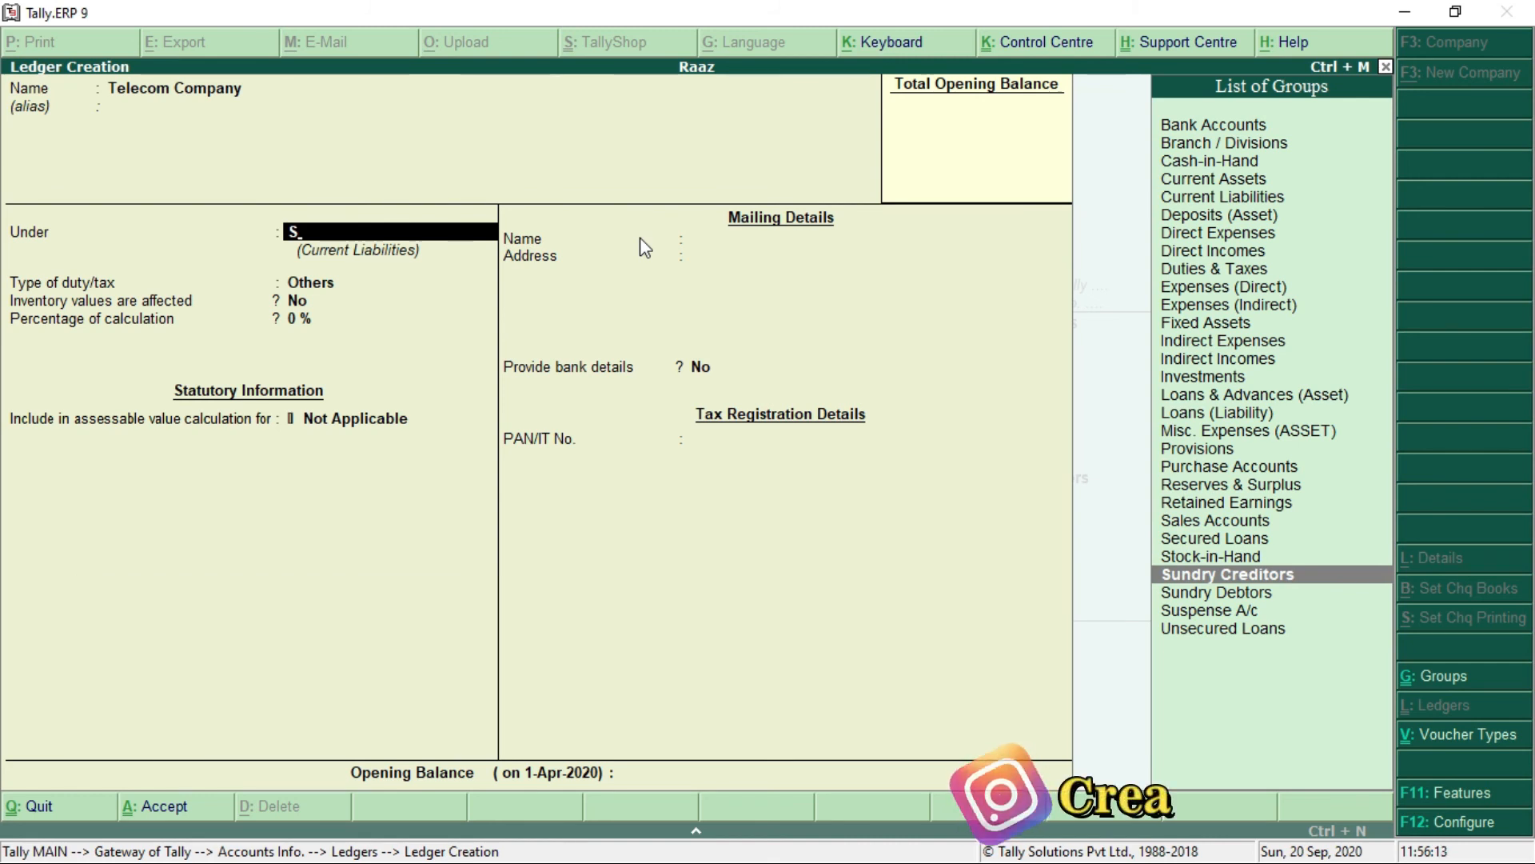
key("Return")
- Save the Telecom Company ledger with bill-by-bill balances, country India, state Bihar and Regular registration type
key("Return")
key("Return")
key("Return")
key("Return")
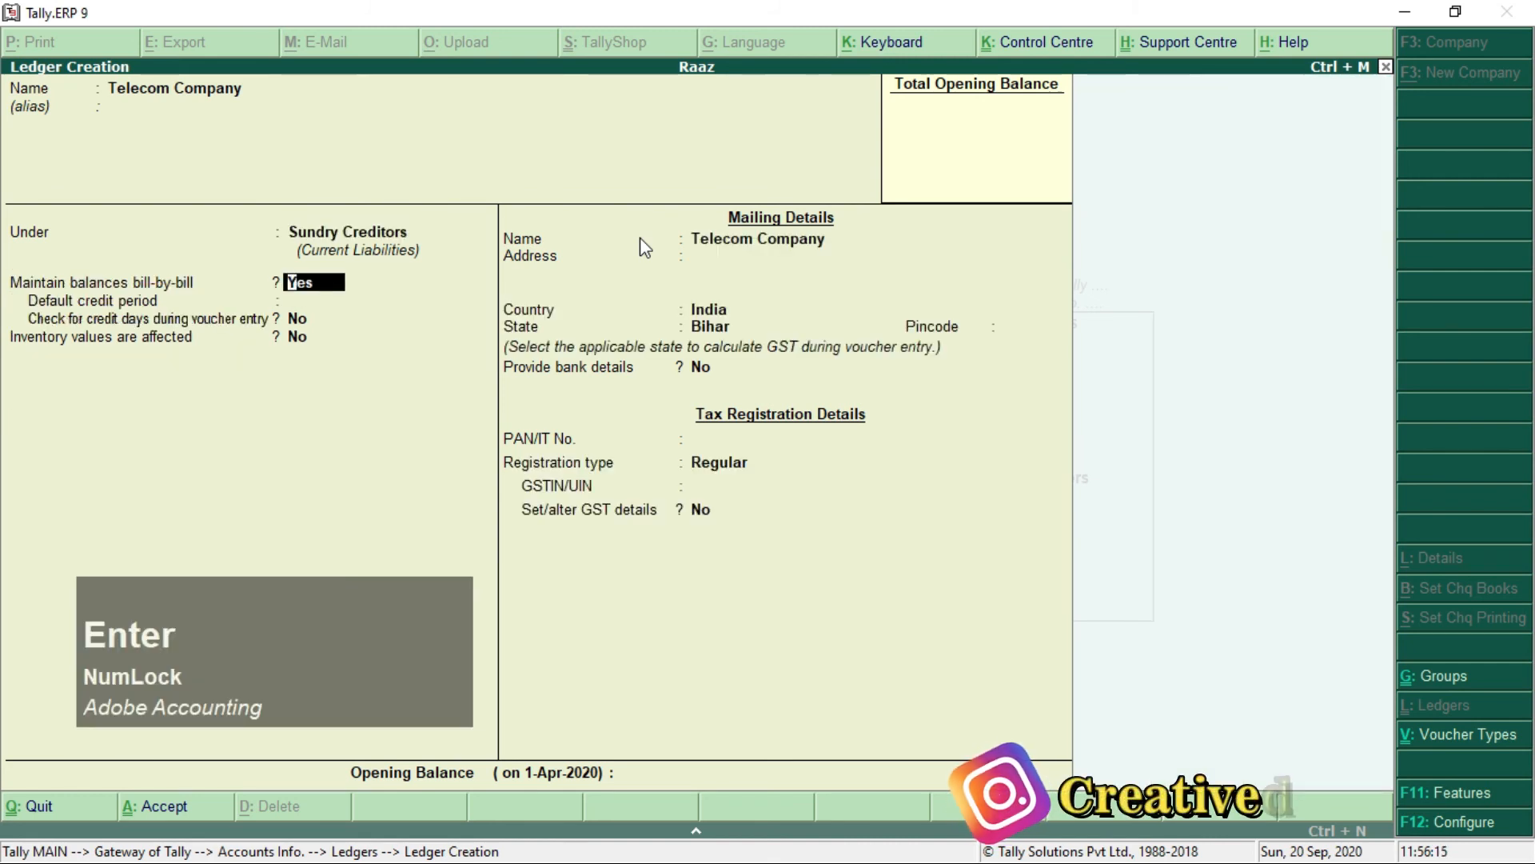
key("Return")
key("Return")
key("Return")
key("Return")
key("Return")
key("Return")
key("Return")
key("Return")
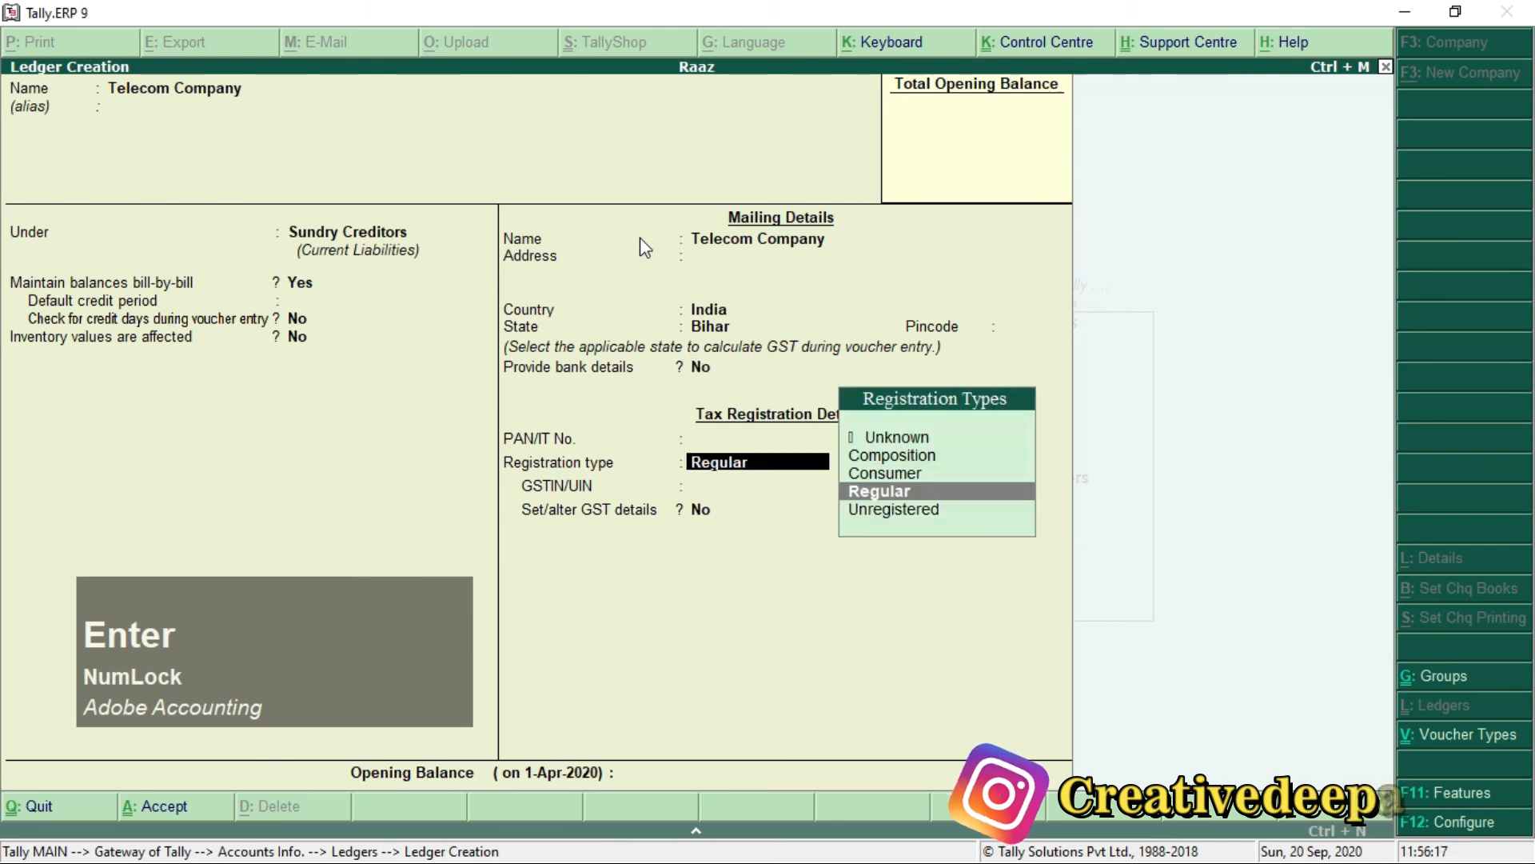
key("Return")
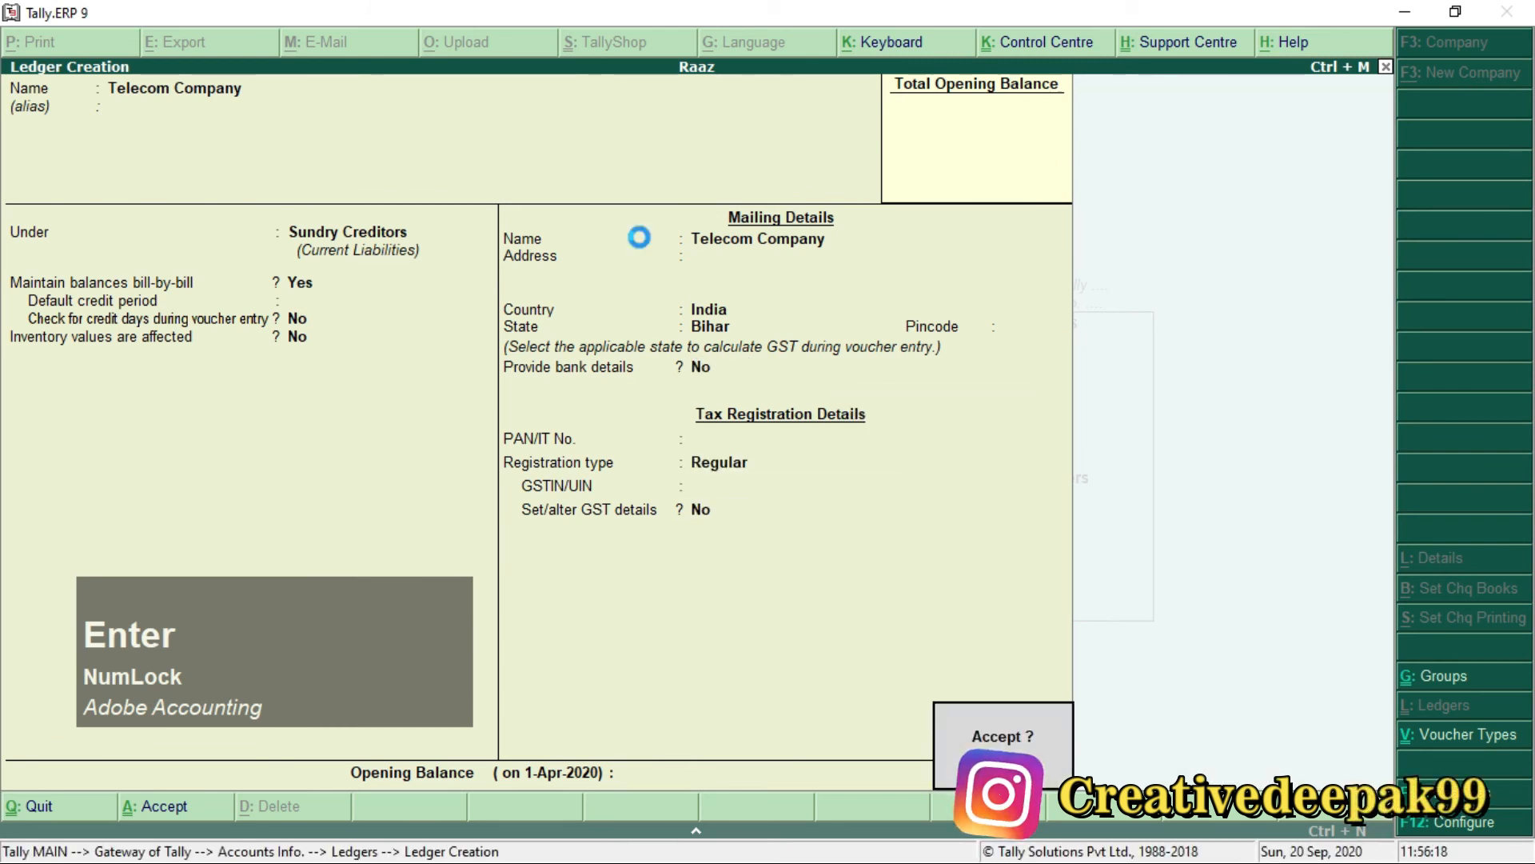
key("Return")
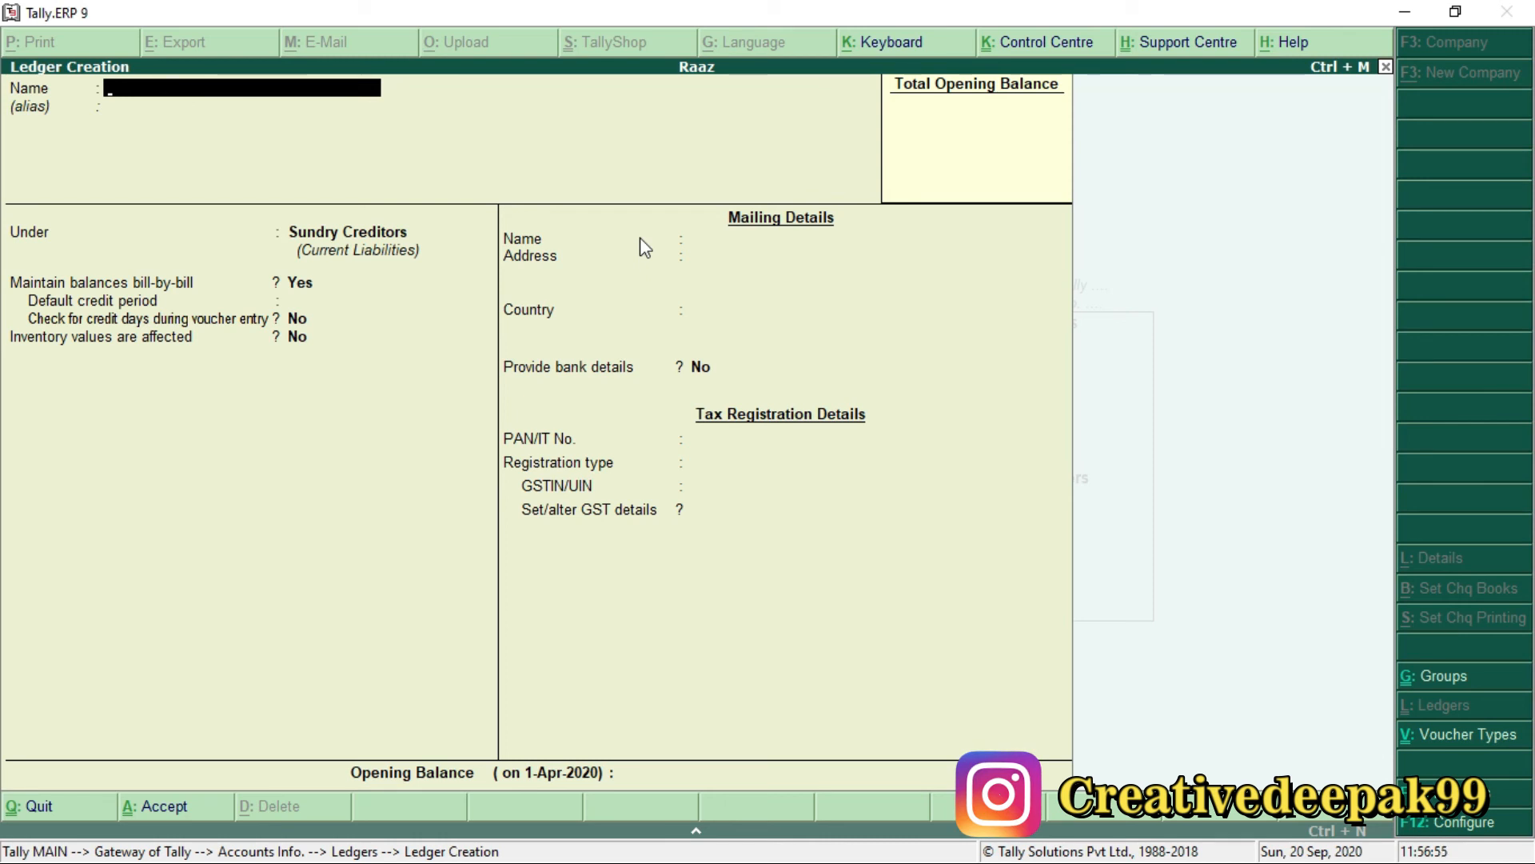
- Name the new ledger Recharge Voucher Rs. 555
type("Recha")
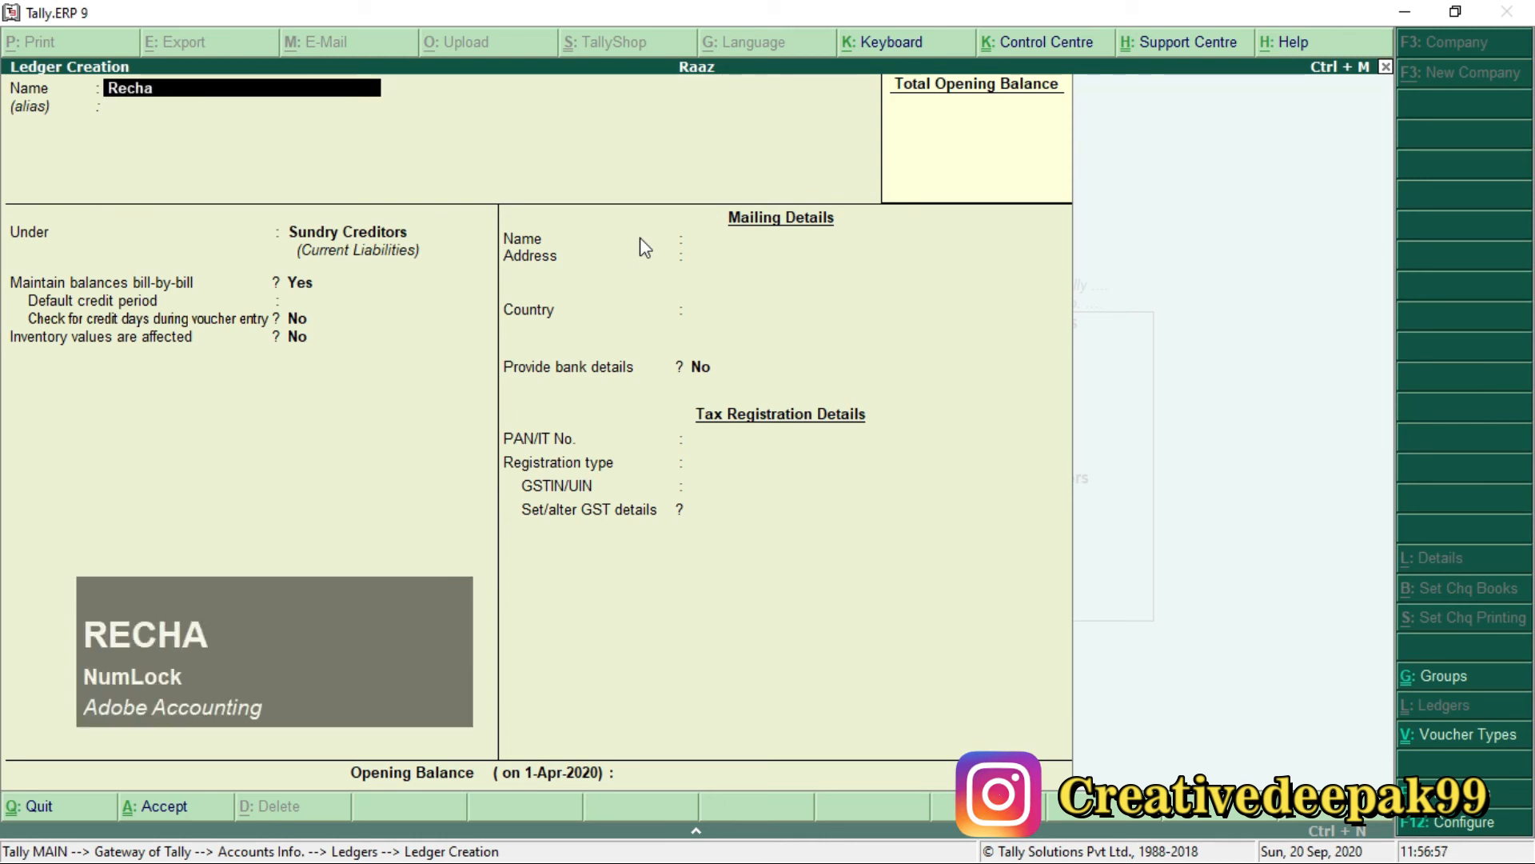
type("rge")
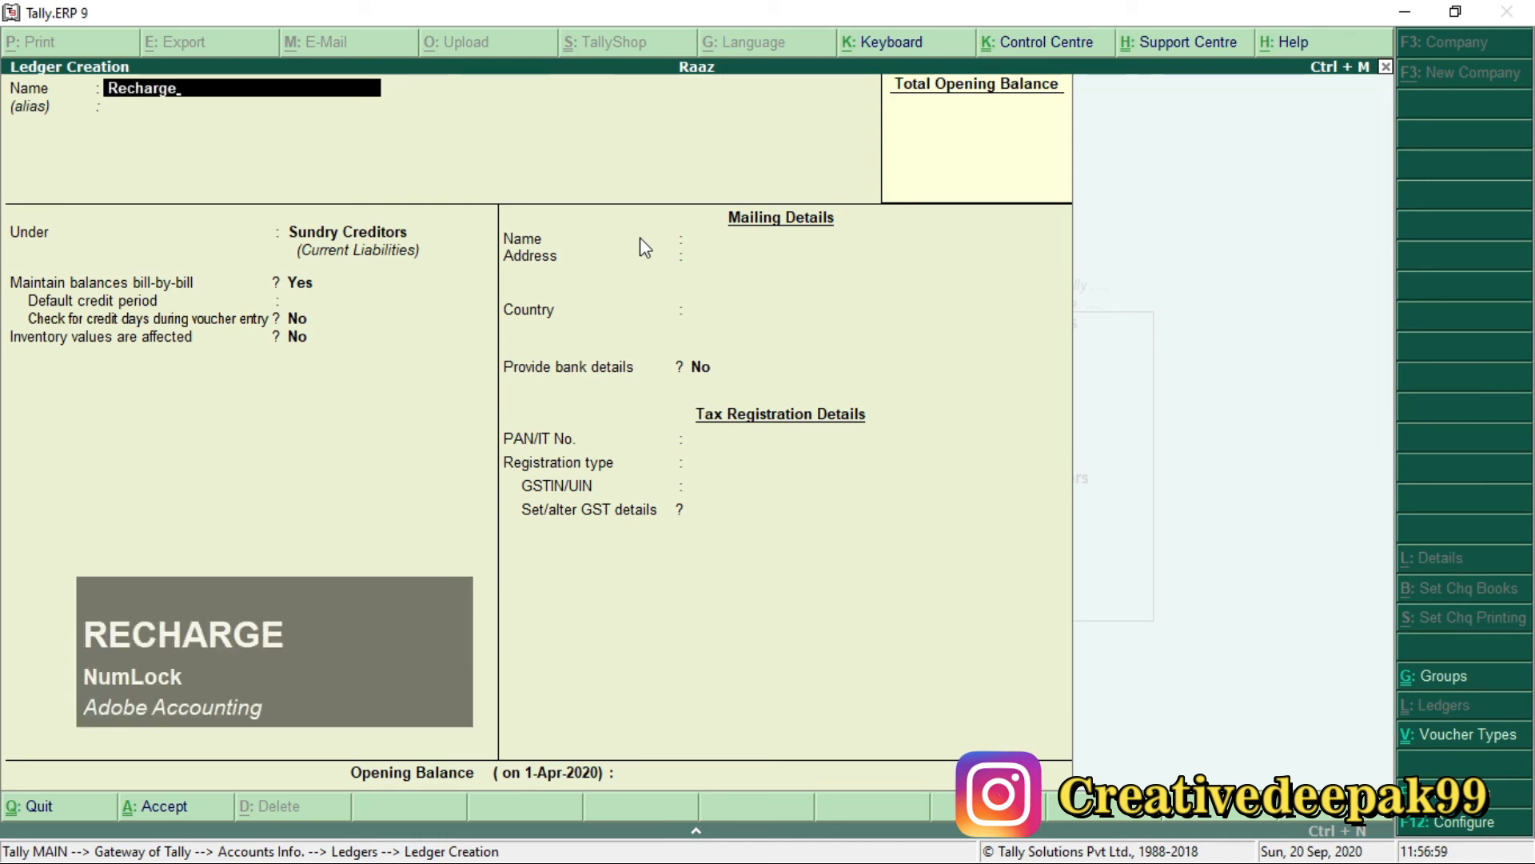
type(" Vouc")
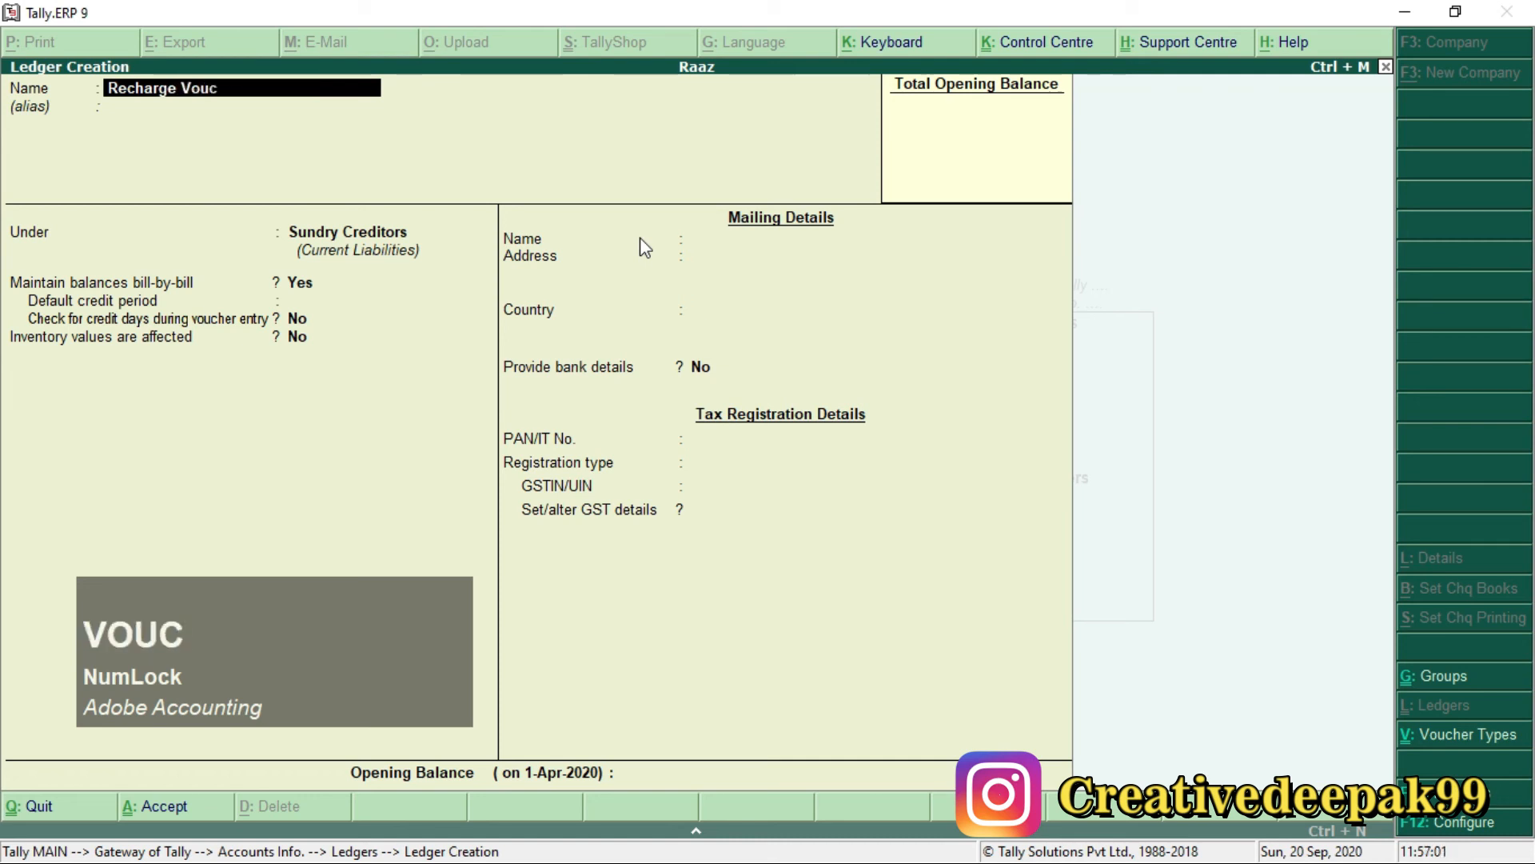
type("her")
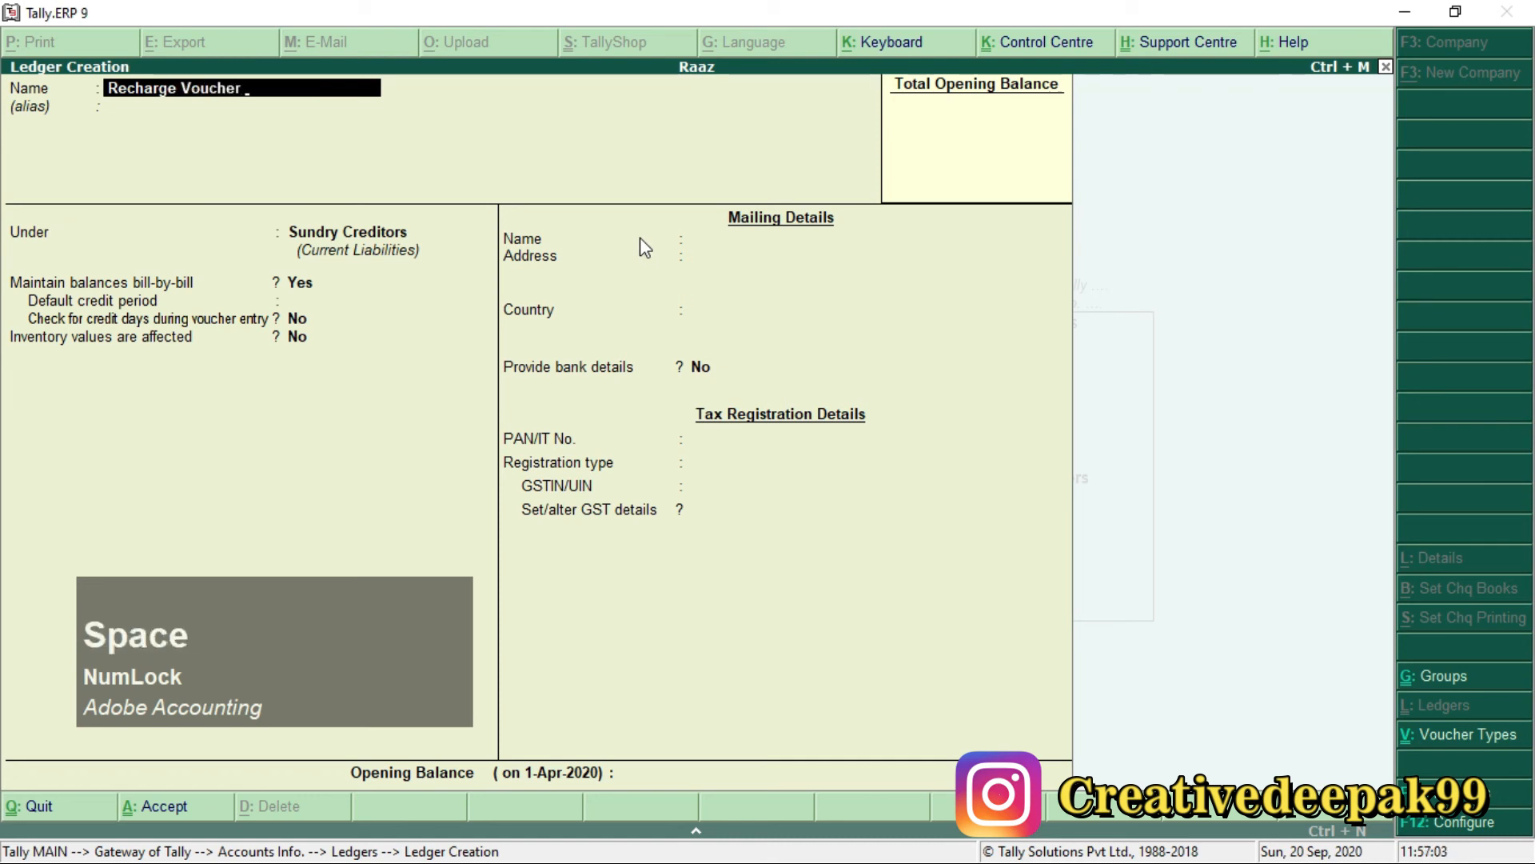
type(" 55")
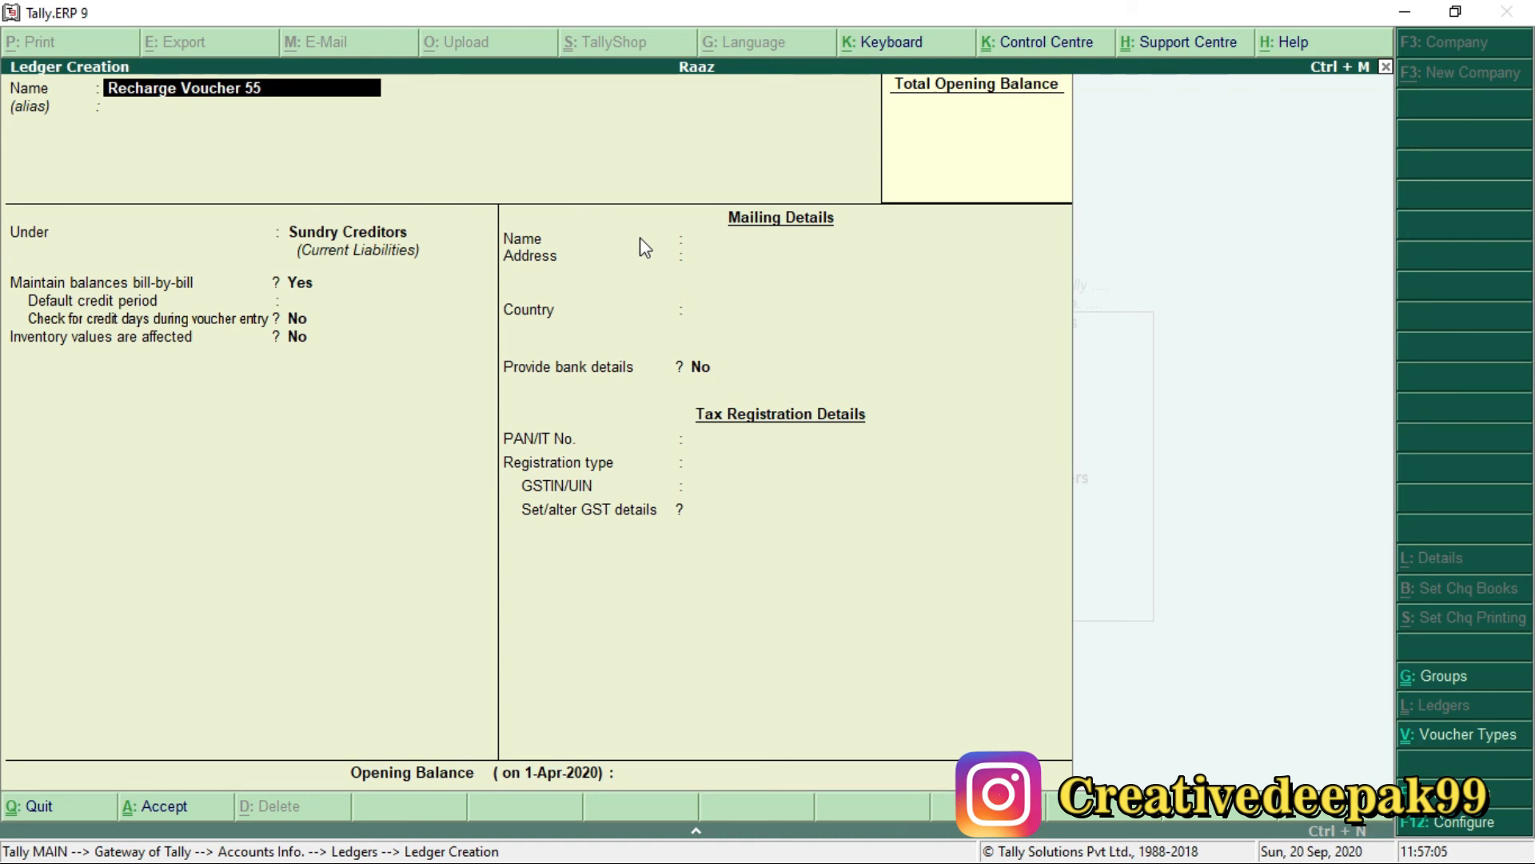
key("BackSpace")
key("BackSpace")
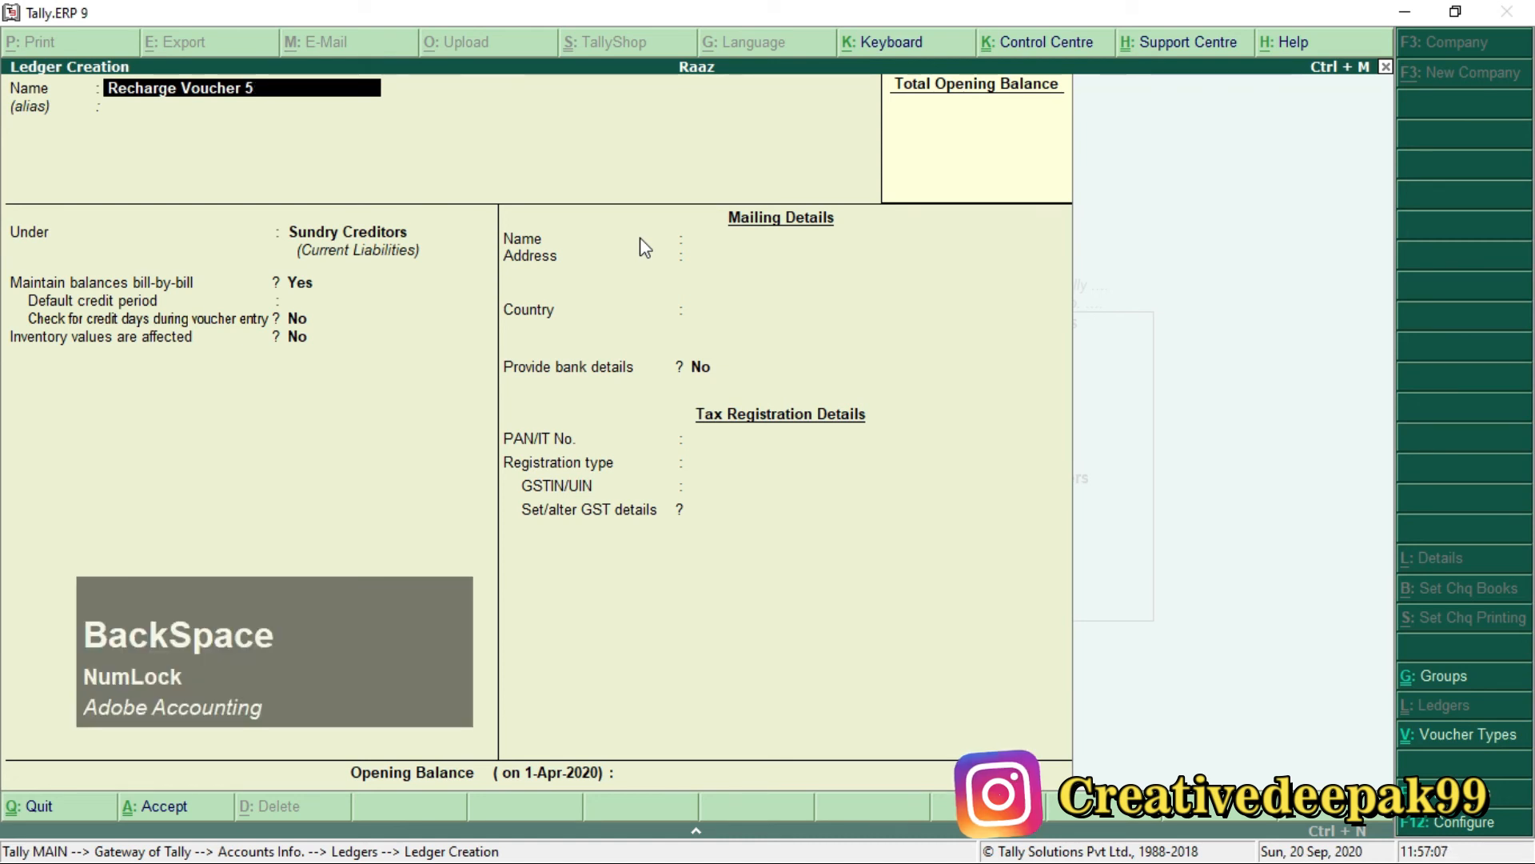
type("Rs")
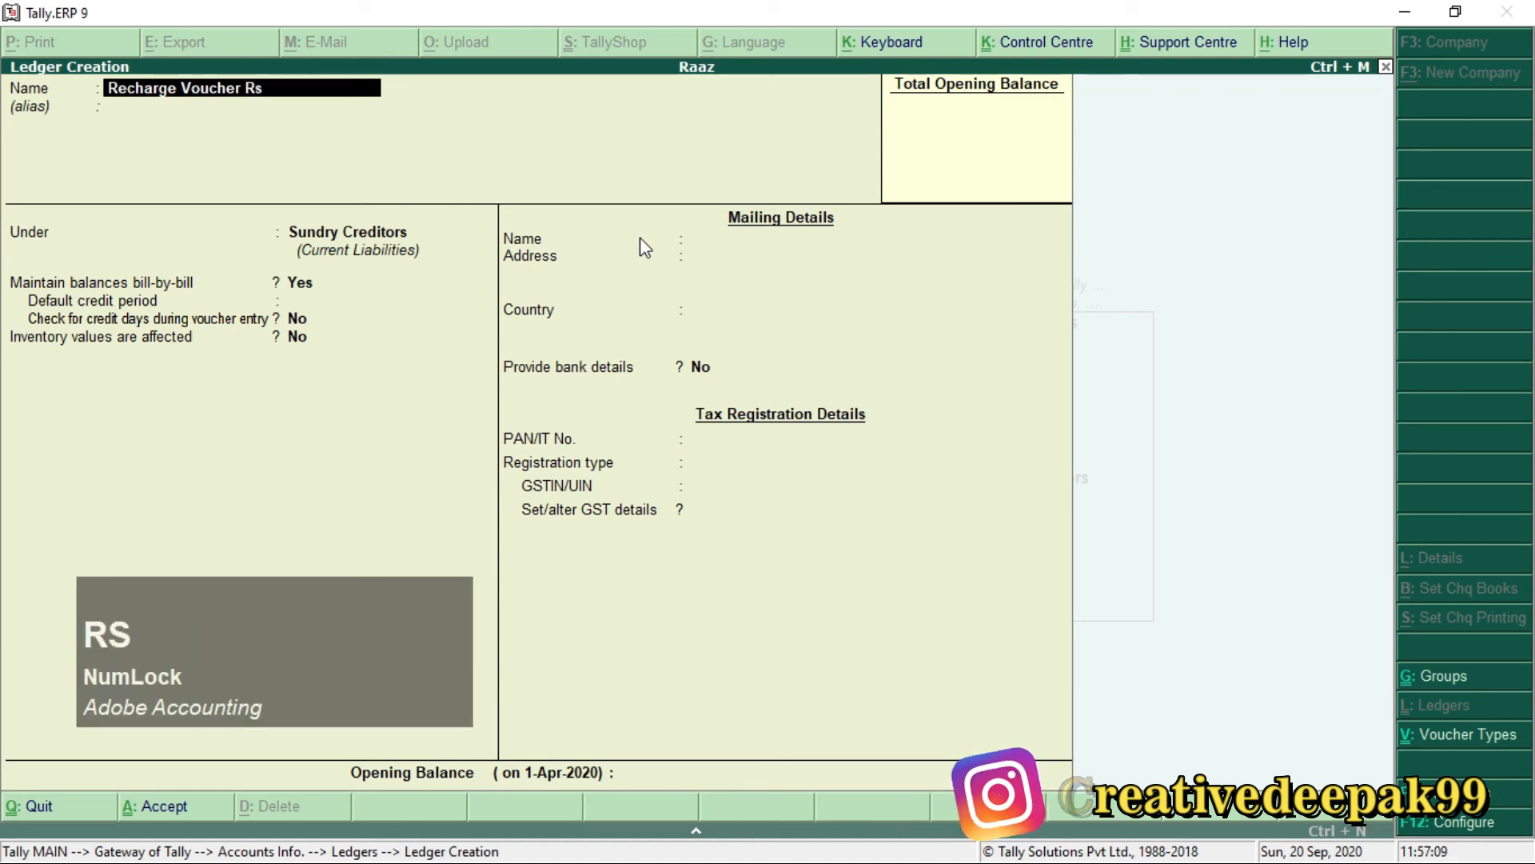
type(".")
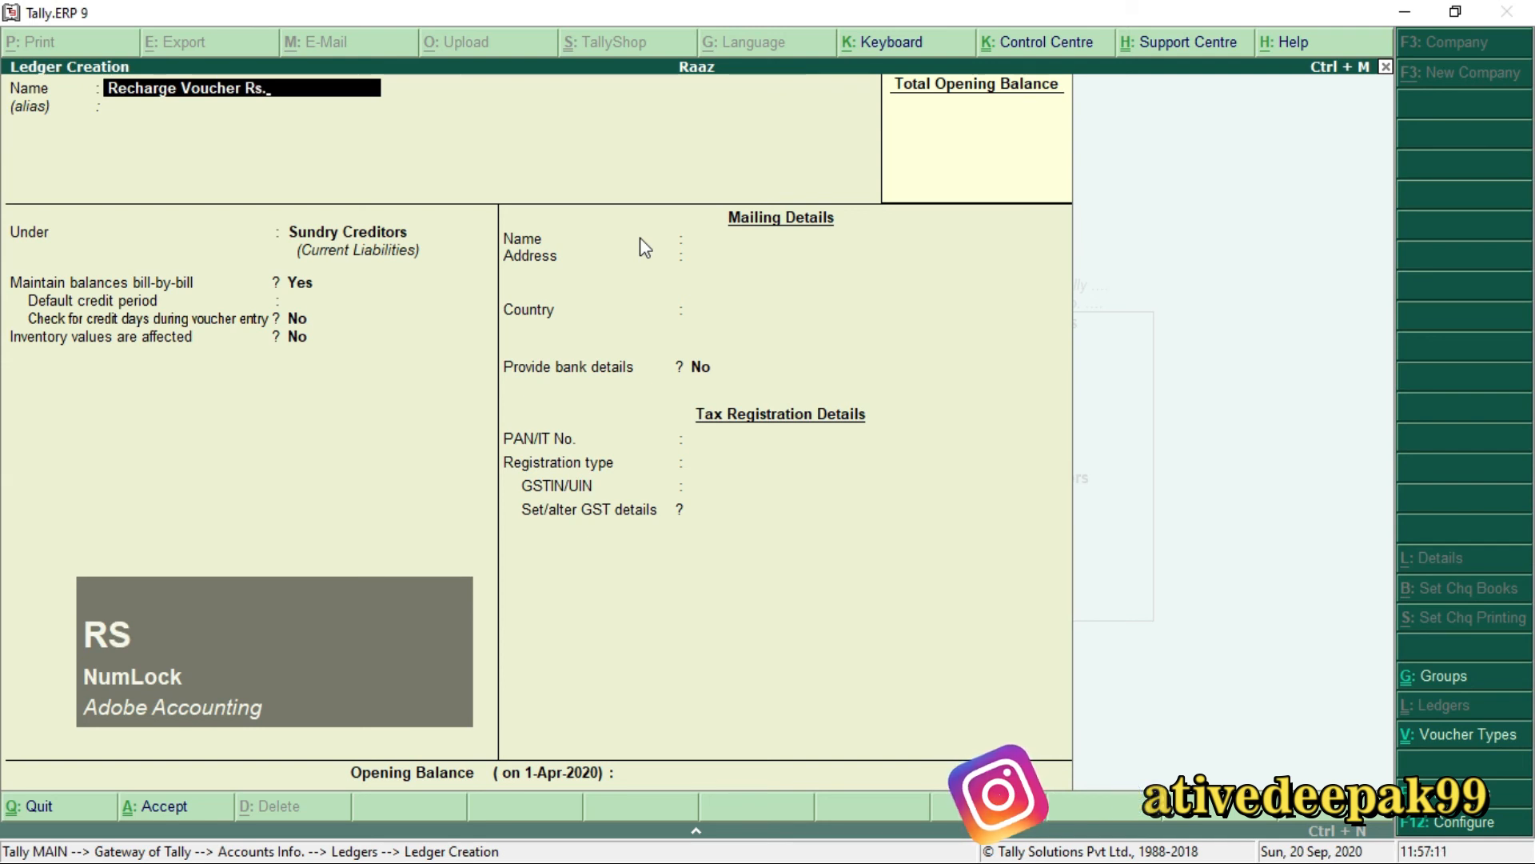
type(" 555")
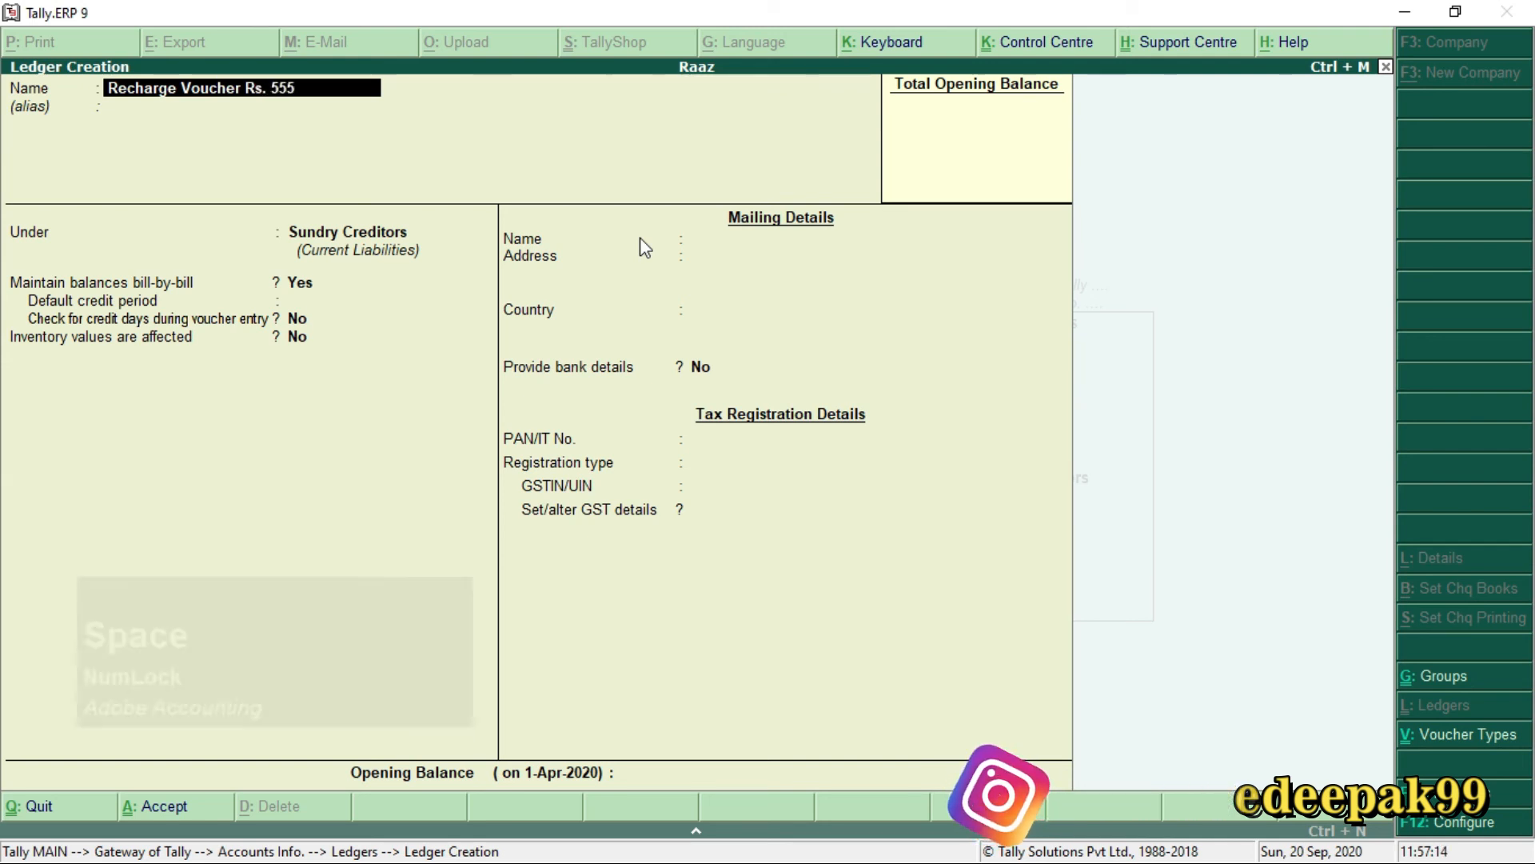
key("Return")
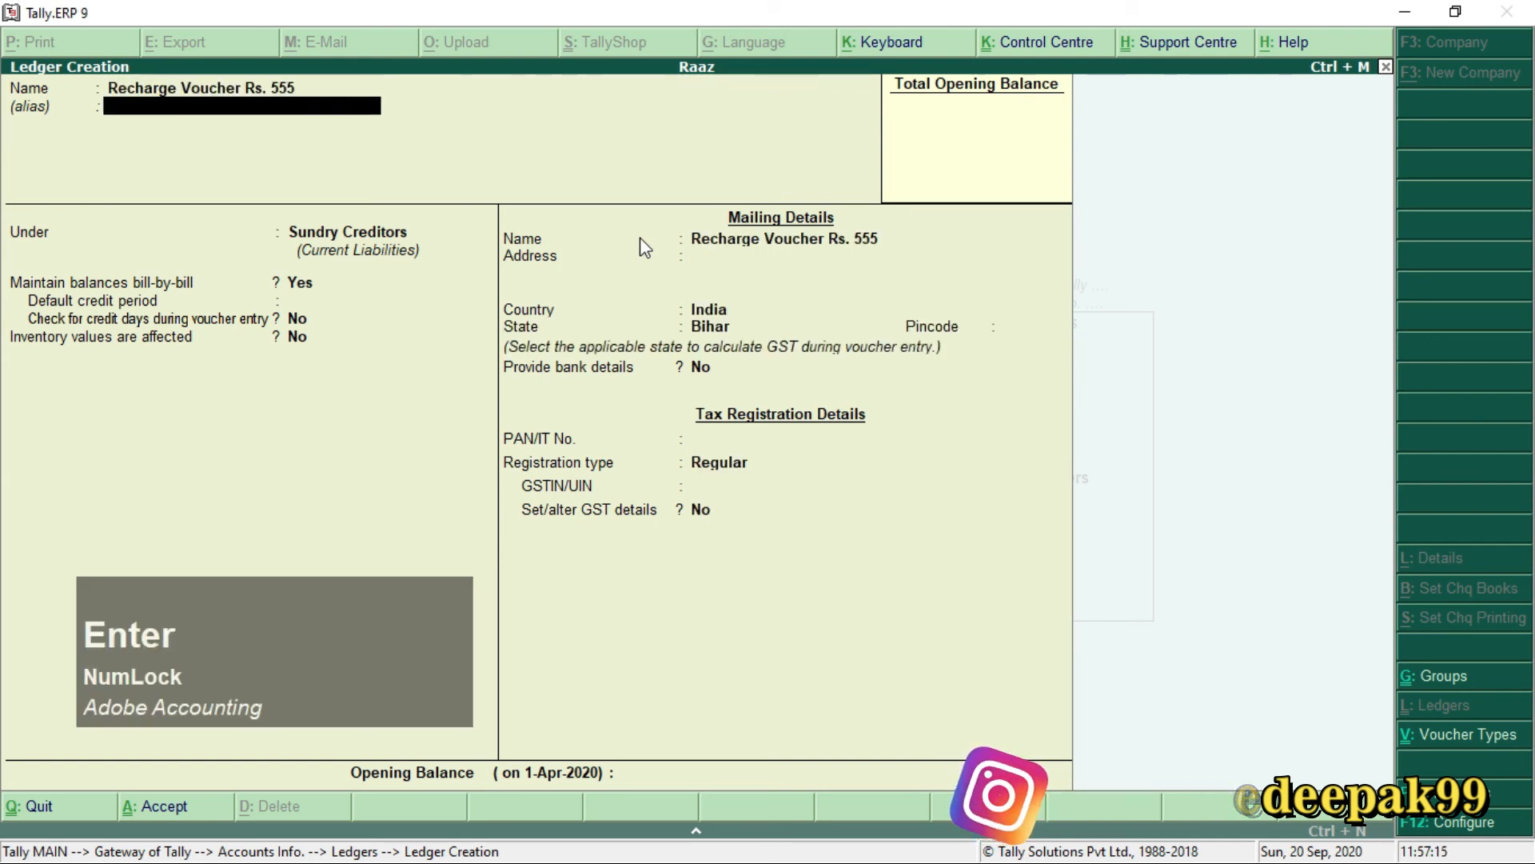
- Place the recharge voucher ledger under Indirect Expenses, with inventory values affected set to No, ledger type Not Applicable and GST Applicable
type("i")
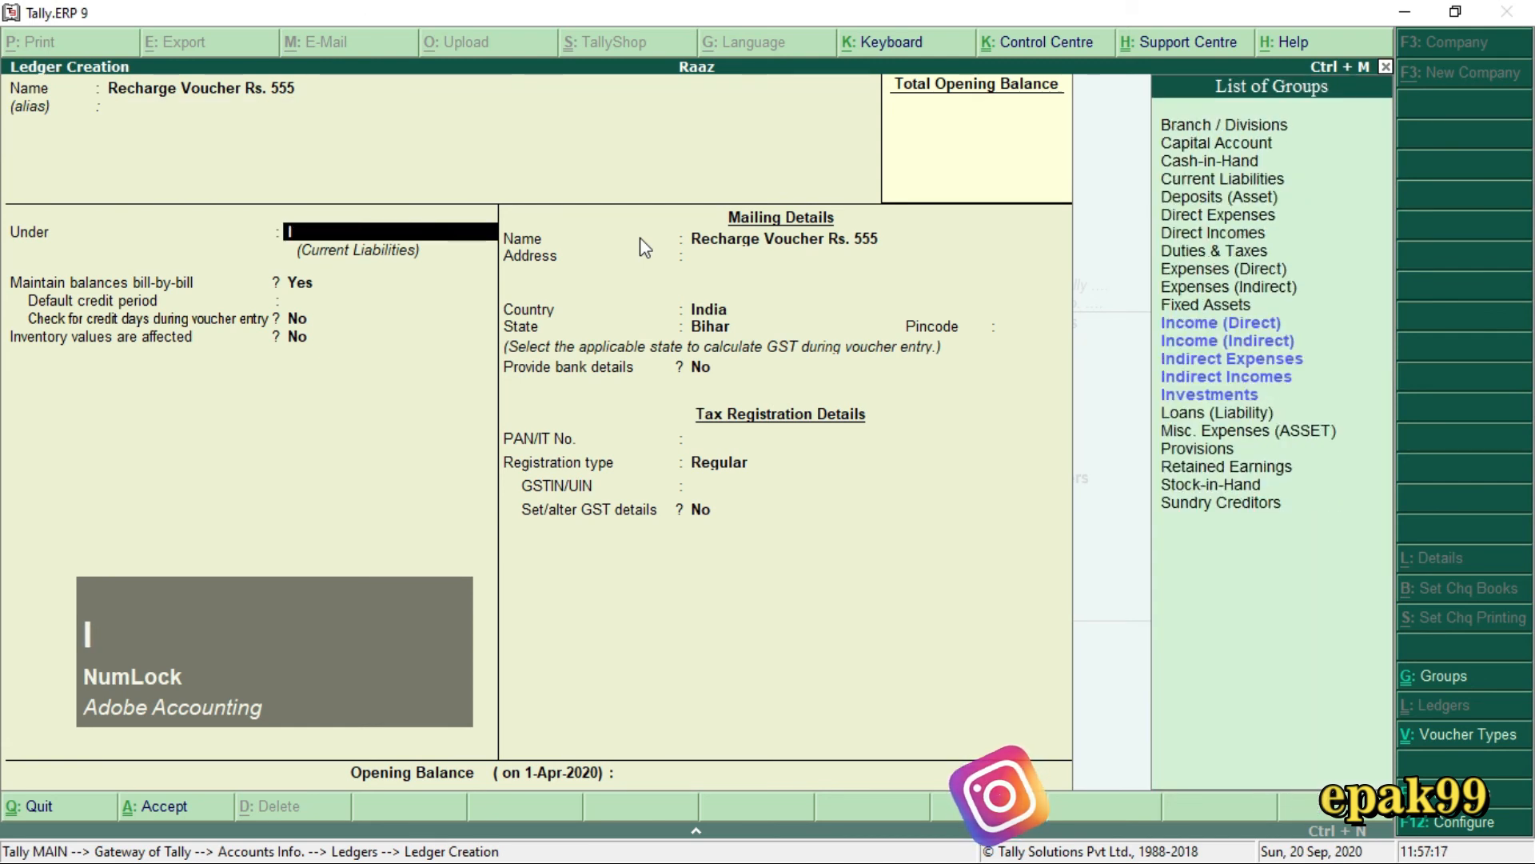
key("Down")
key("Down")
key("Down")
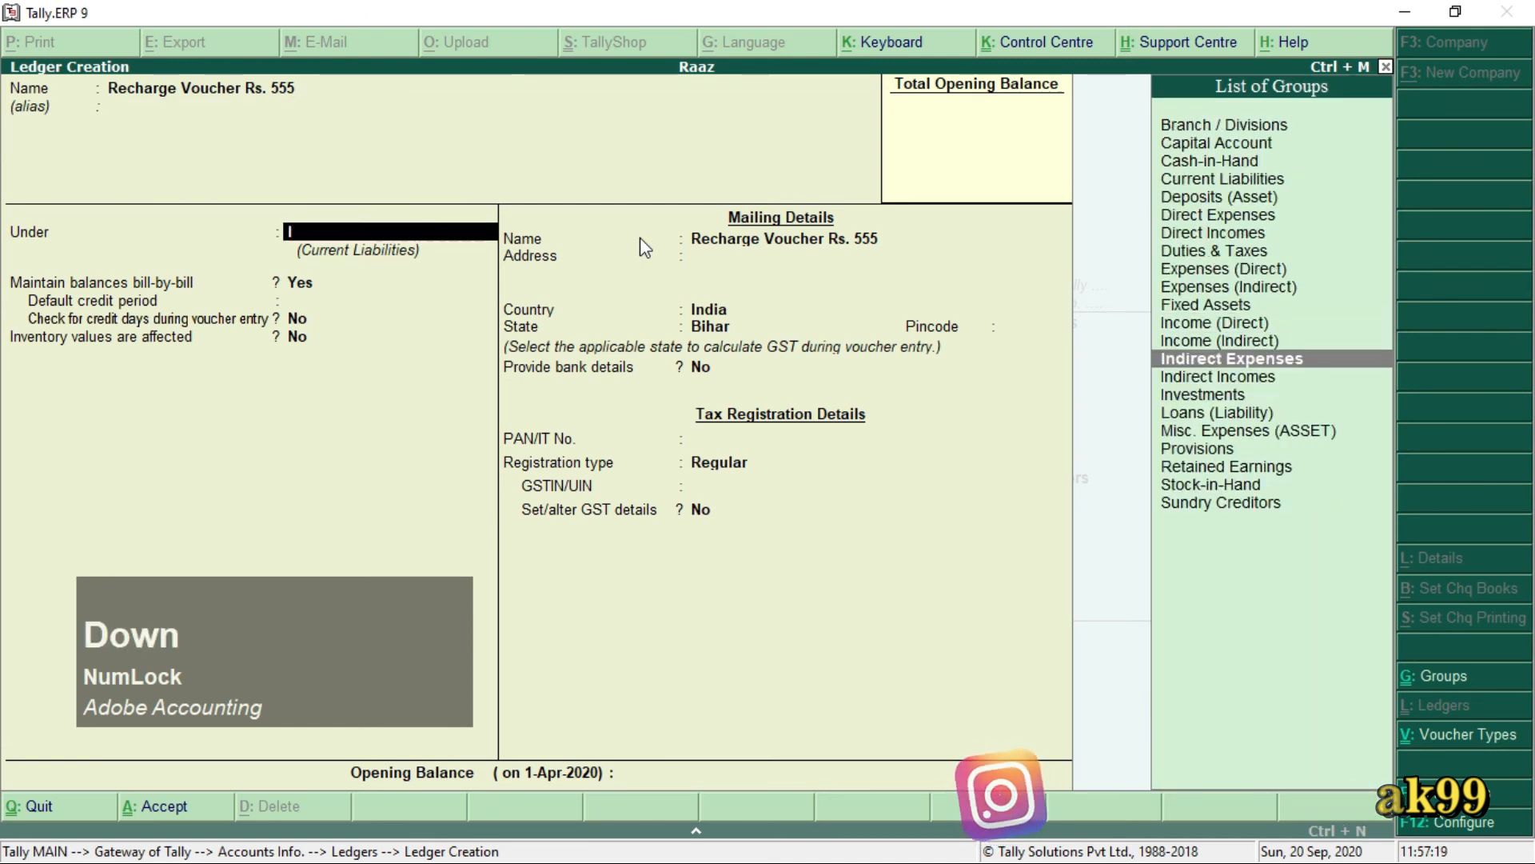
key("Return")
key("Return")
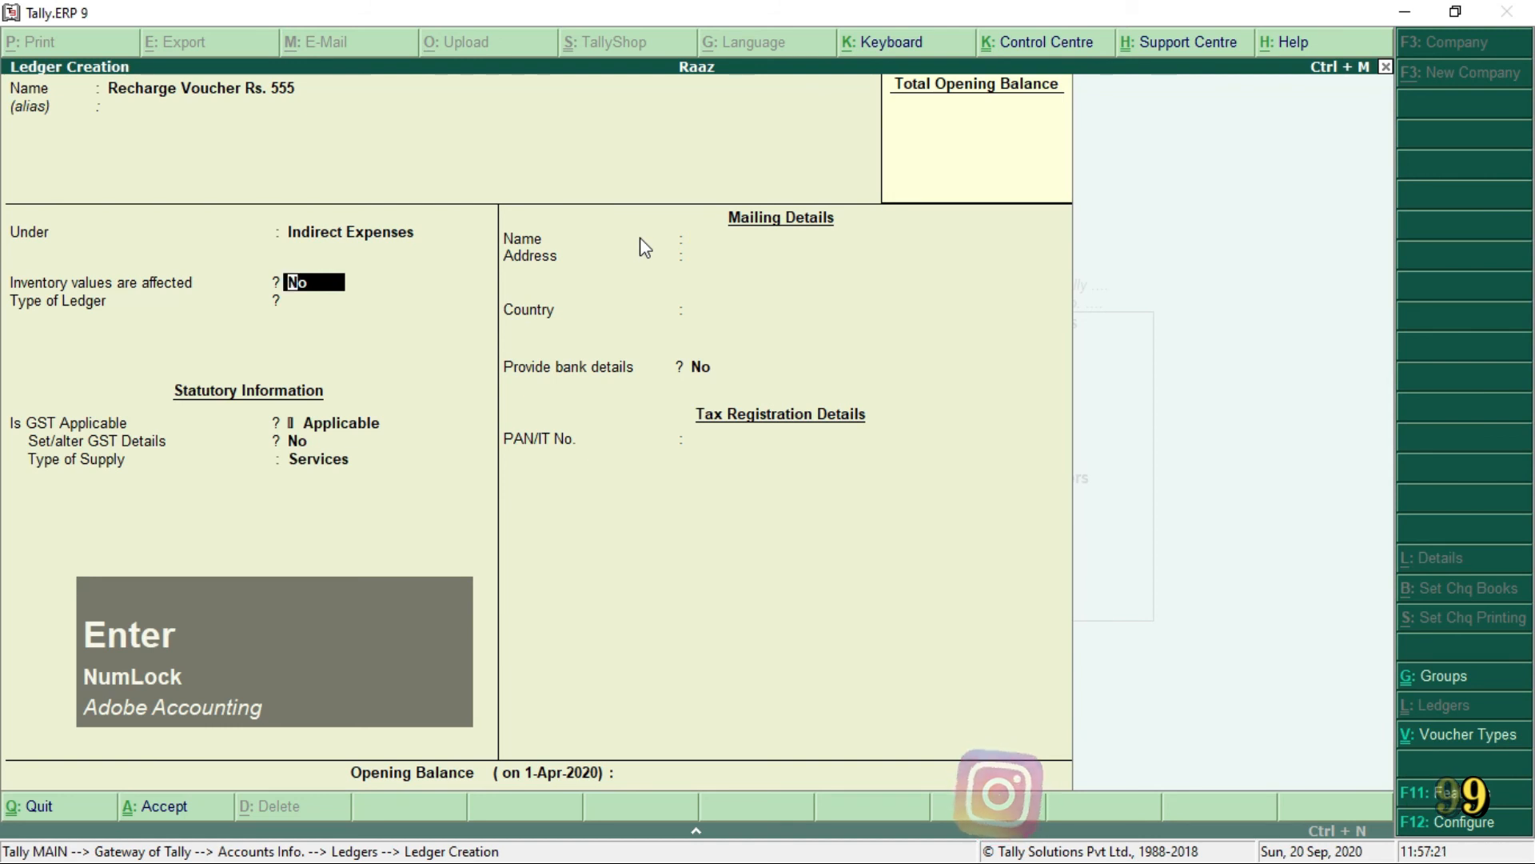
key("Return")
key("Return")
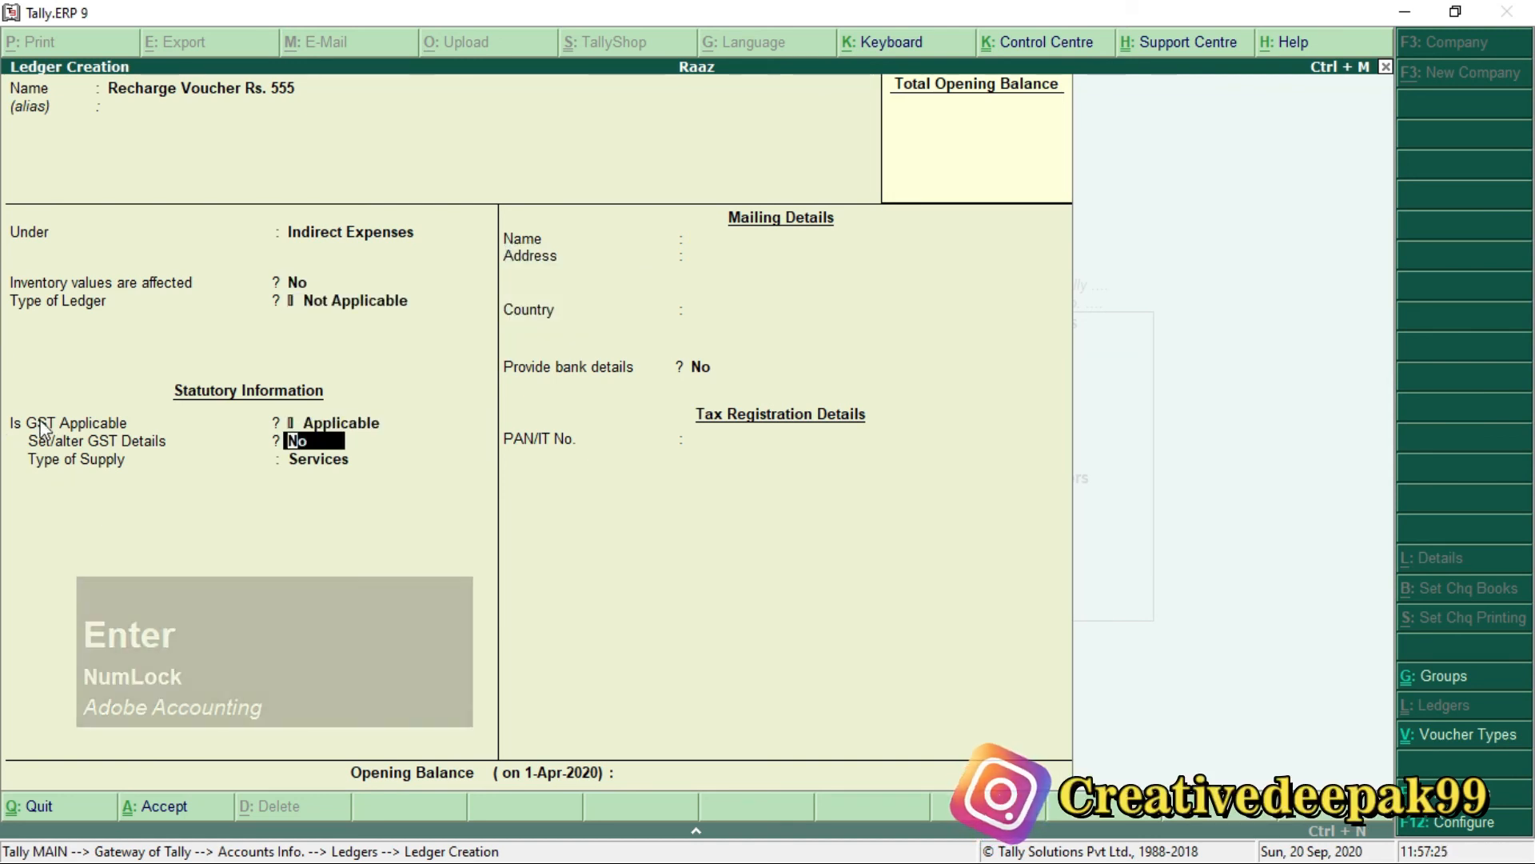
key("ctrl+2")
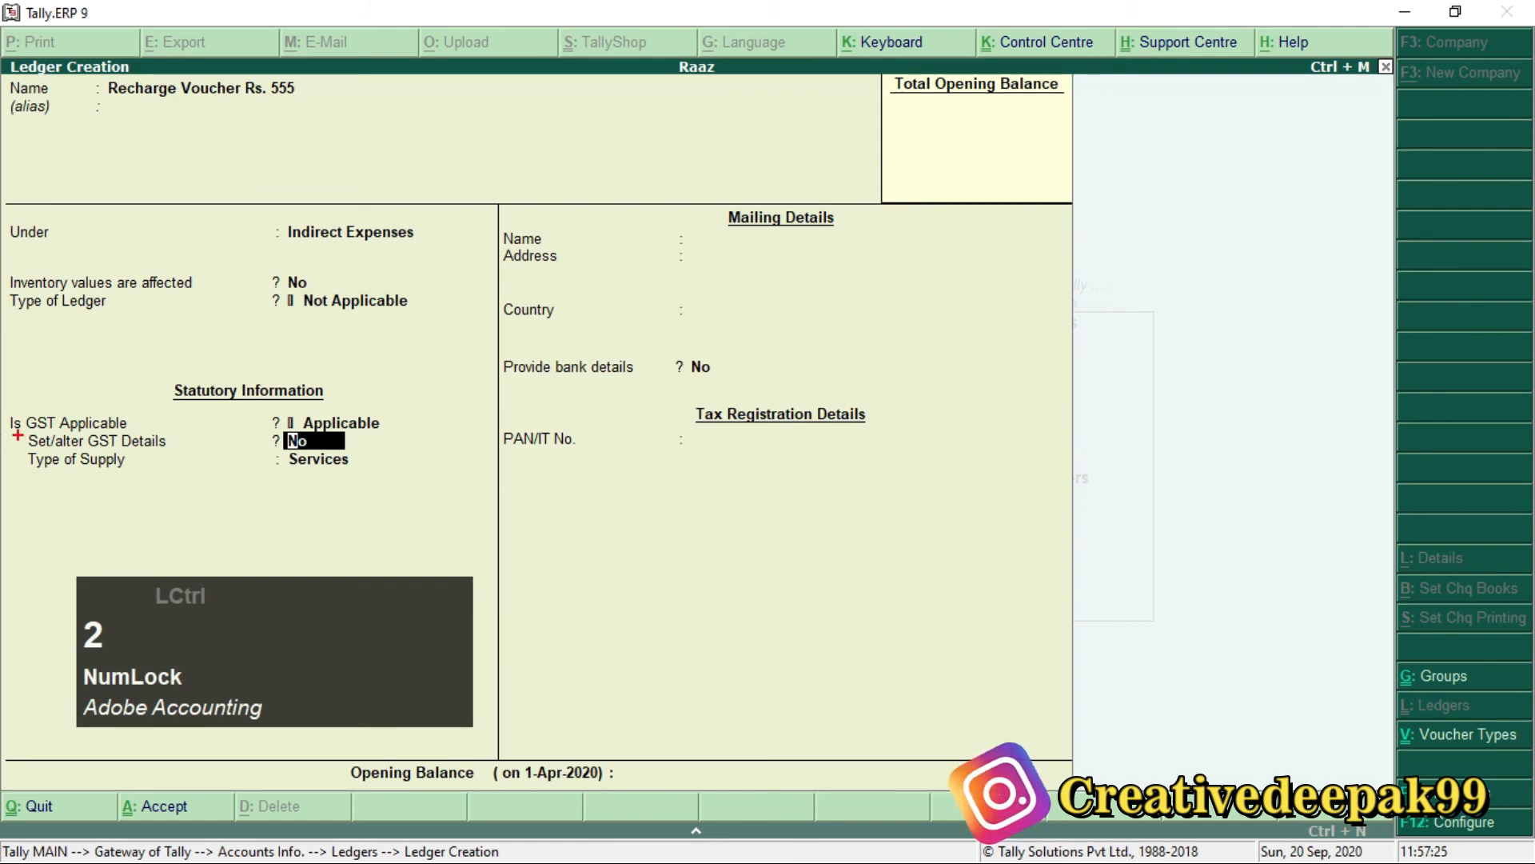
mouse_move(17, 435)
left_mouse_down()
mouse_move(136, 429)
mouse_move(355, 458)
left_mouse_up()
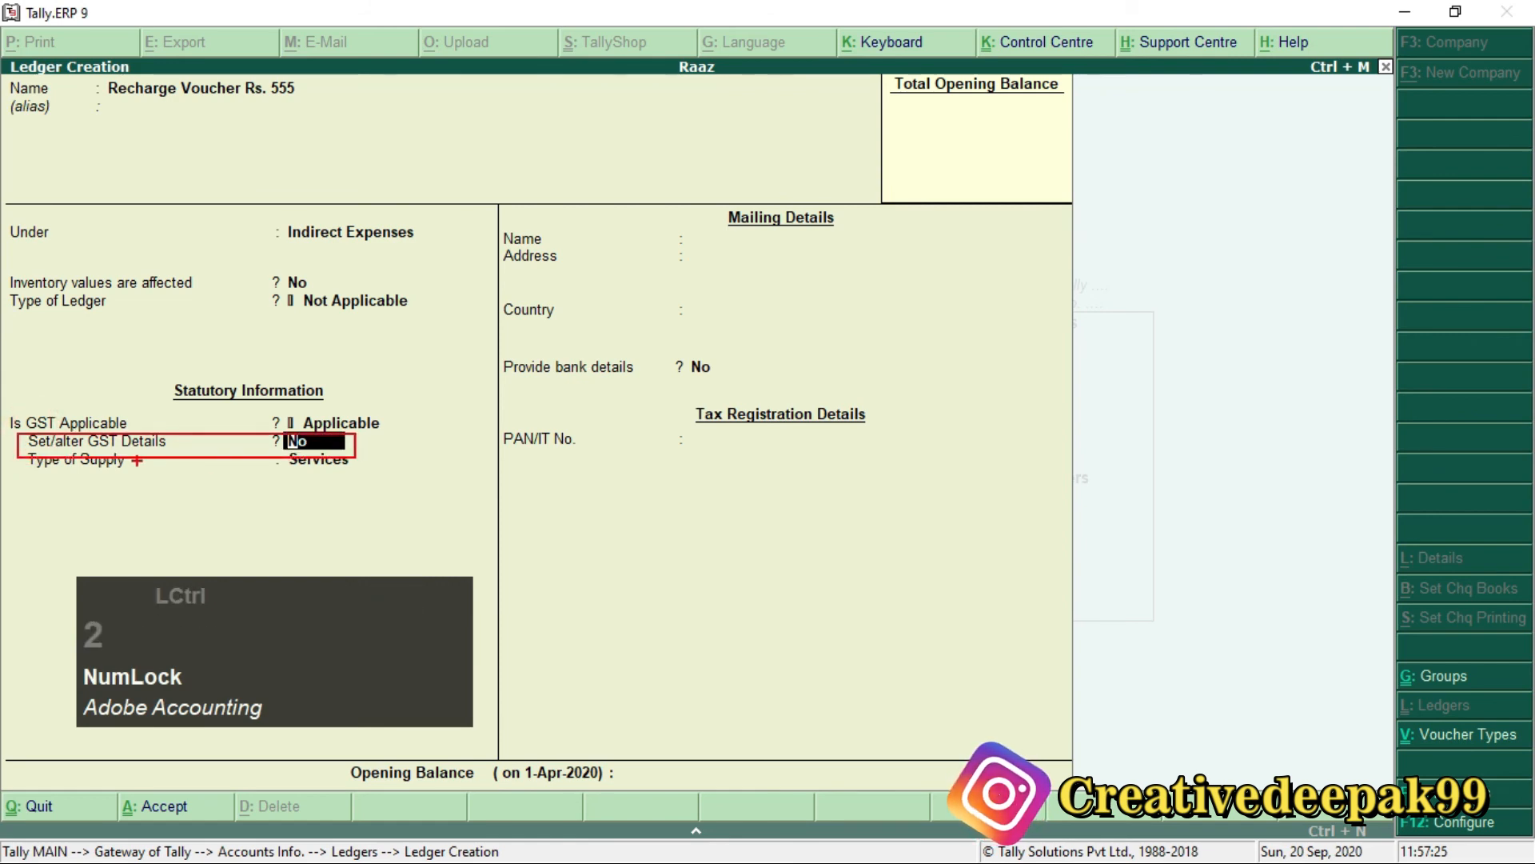
scroll(148, 441, "up", 2)
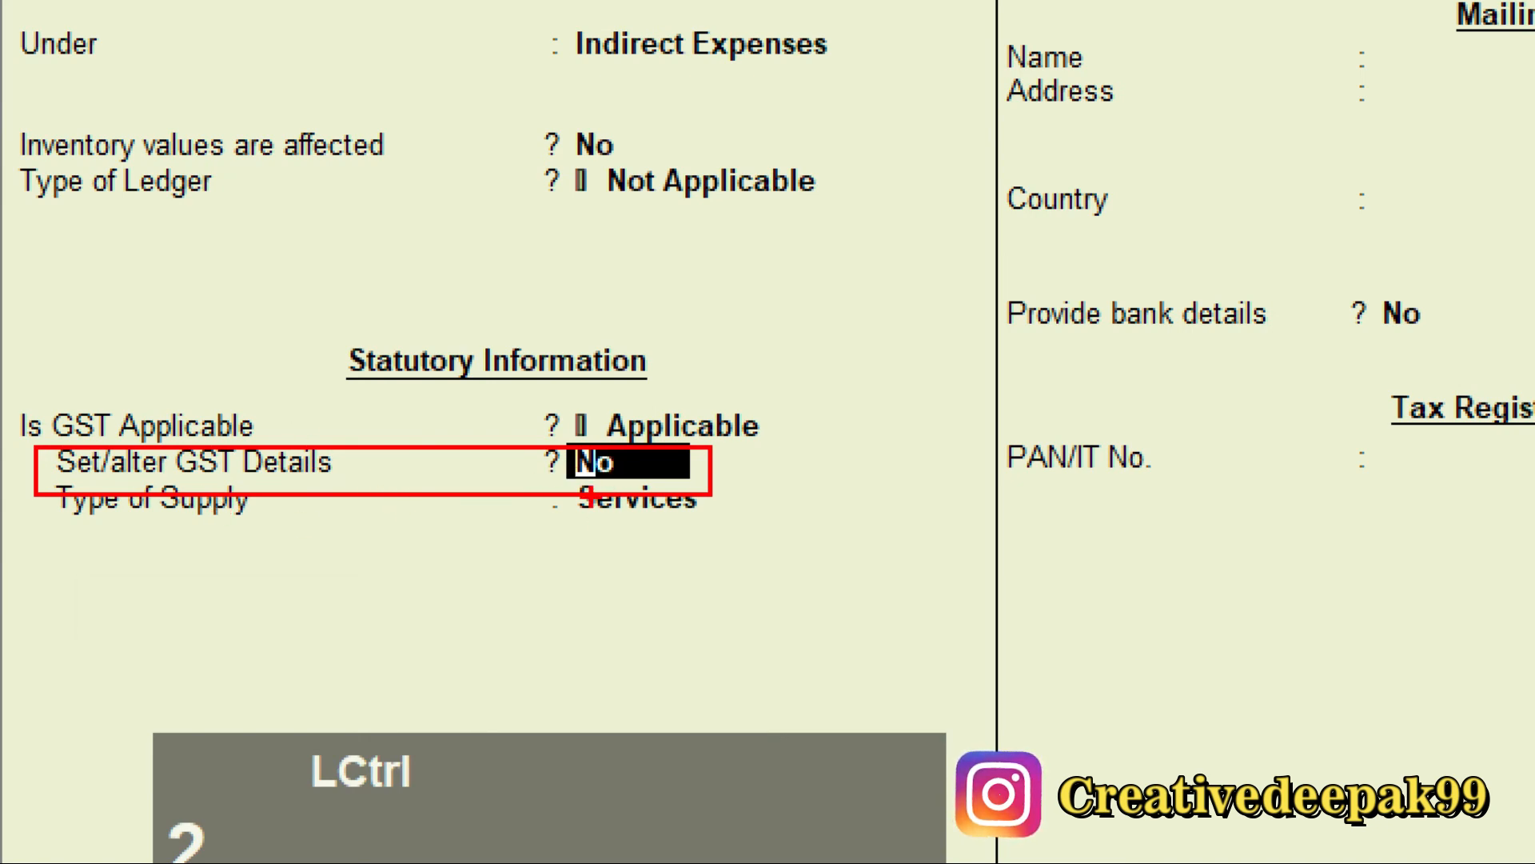
key("Escape")
- Enable setting GST details for the ledger and enter HSN/SAC 3523, leaving non-GST goods at No
type("y")
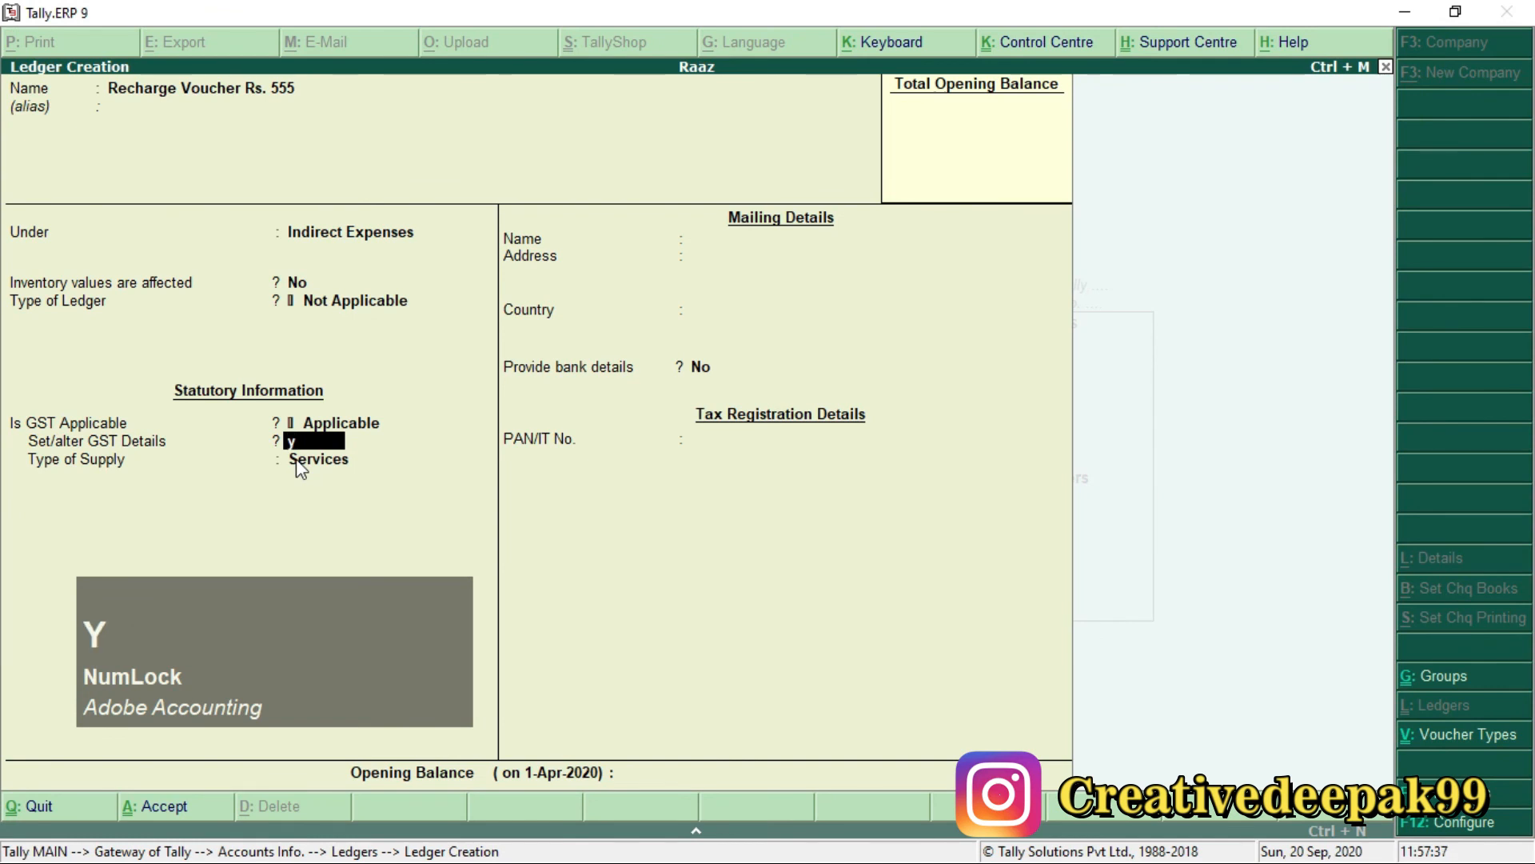
key("Return")
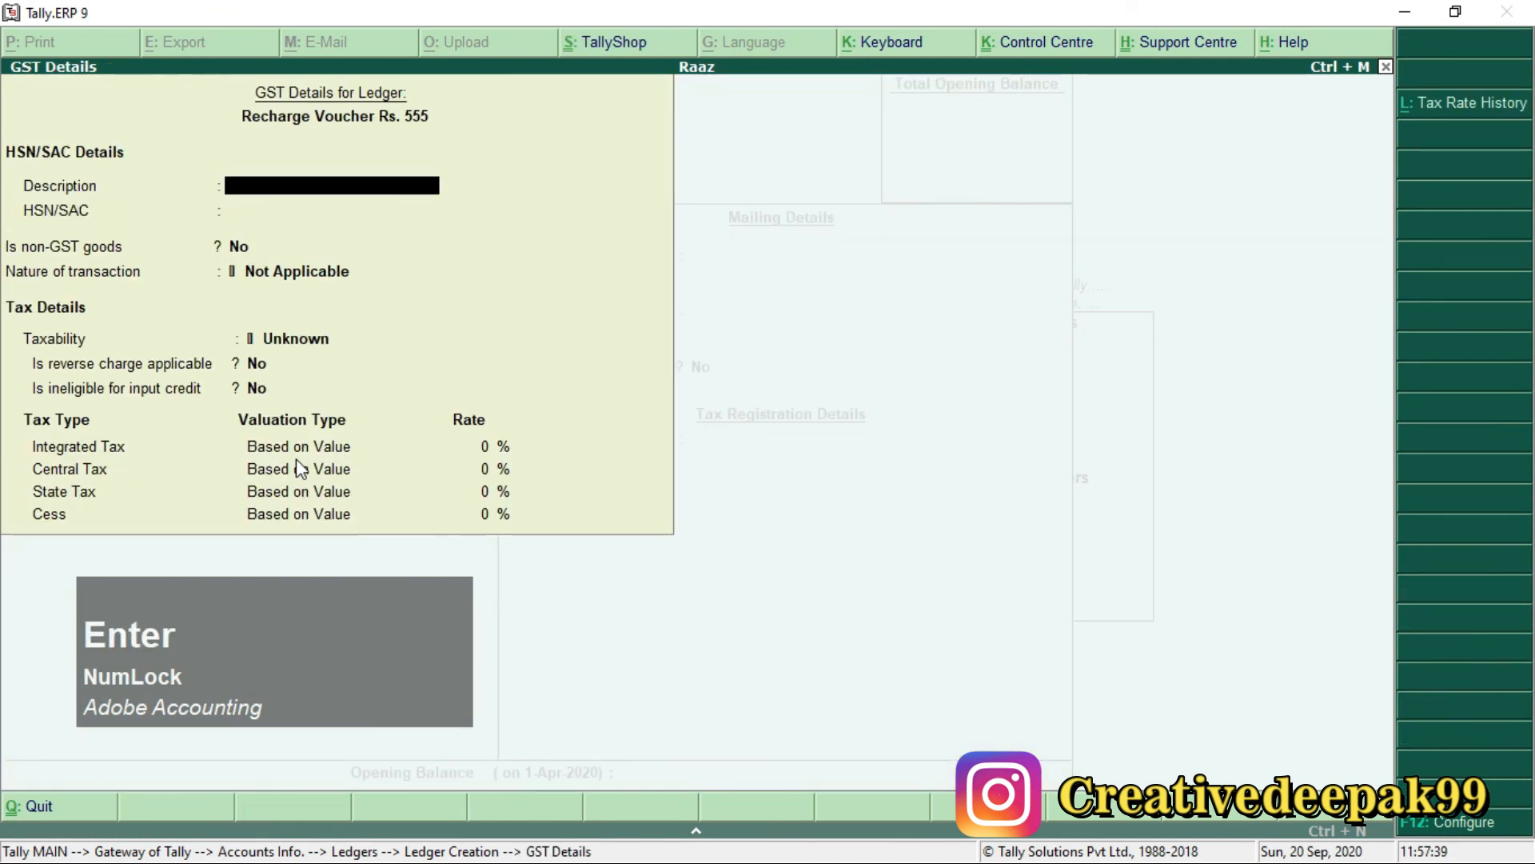
key("Return")
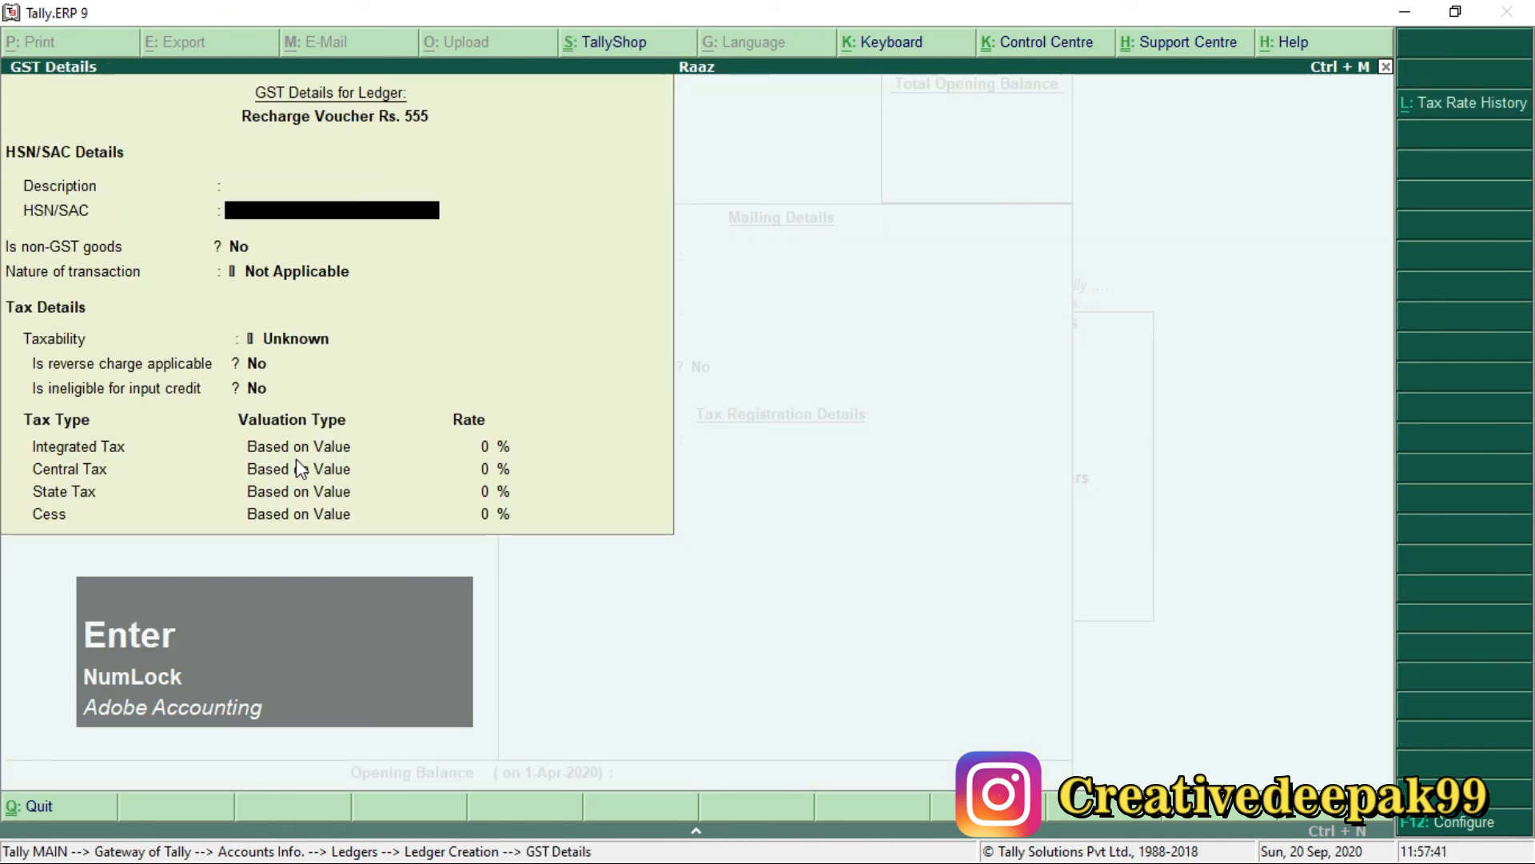
type("352")
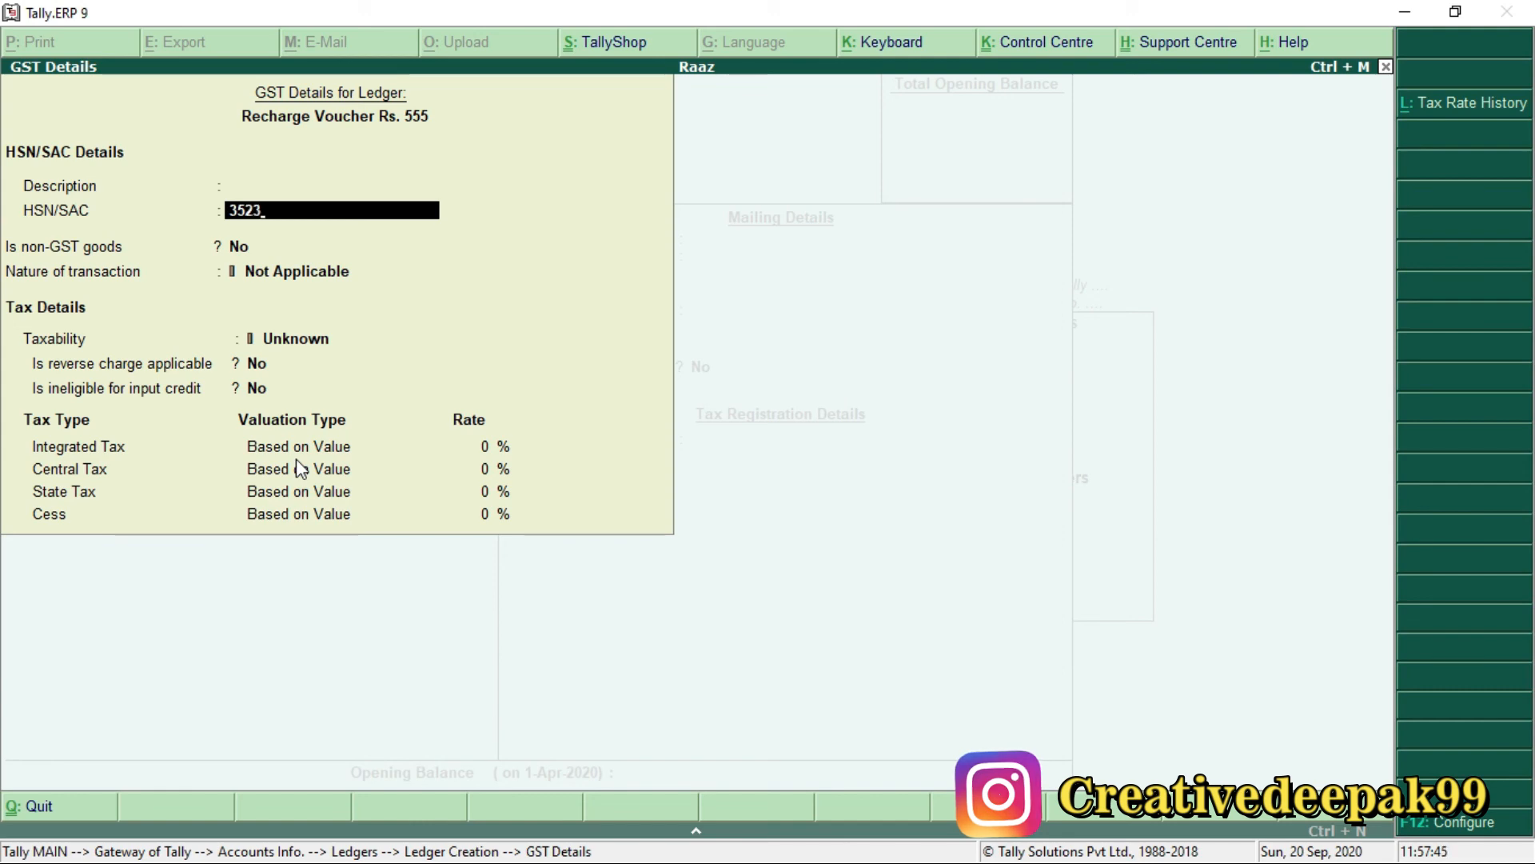
type("3")
key("Return")
key("Return")
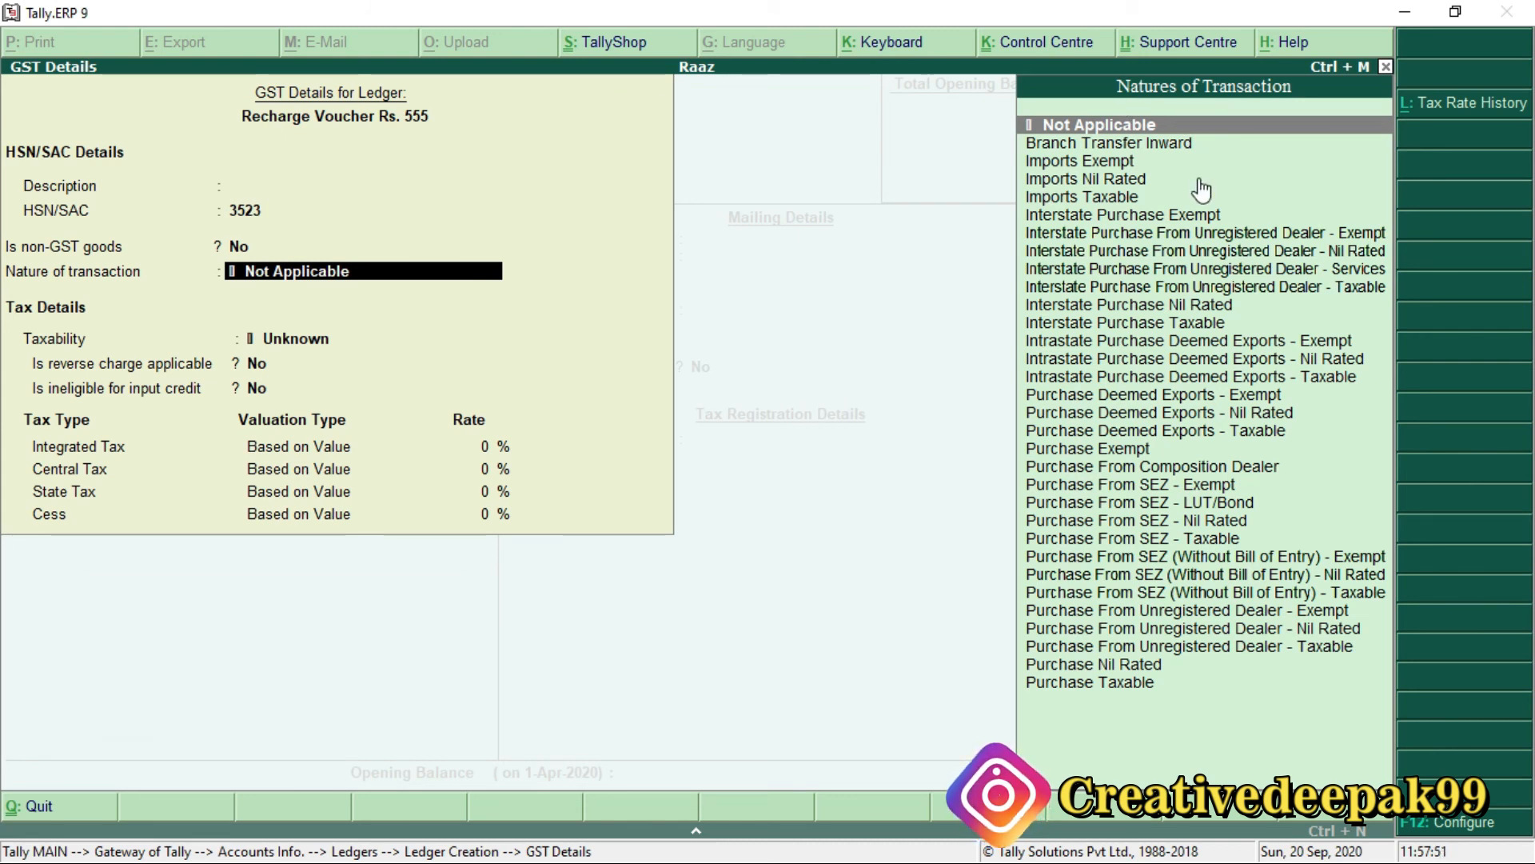
- Set the nature of transaction in the GST details to Purchase Taxable
key("Down")
key("Down")
key("Down")
key("Down")
key("Down")
key("Down")
key("Down")
key("Down")
key("Down")
key("Down")
key("Down")
key("Down")
key("Down")
key("Down")
key("Down")
key("Down")
key("Down")
key("Down")
key("Down")
key("Down")
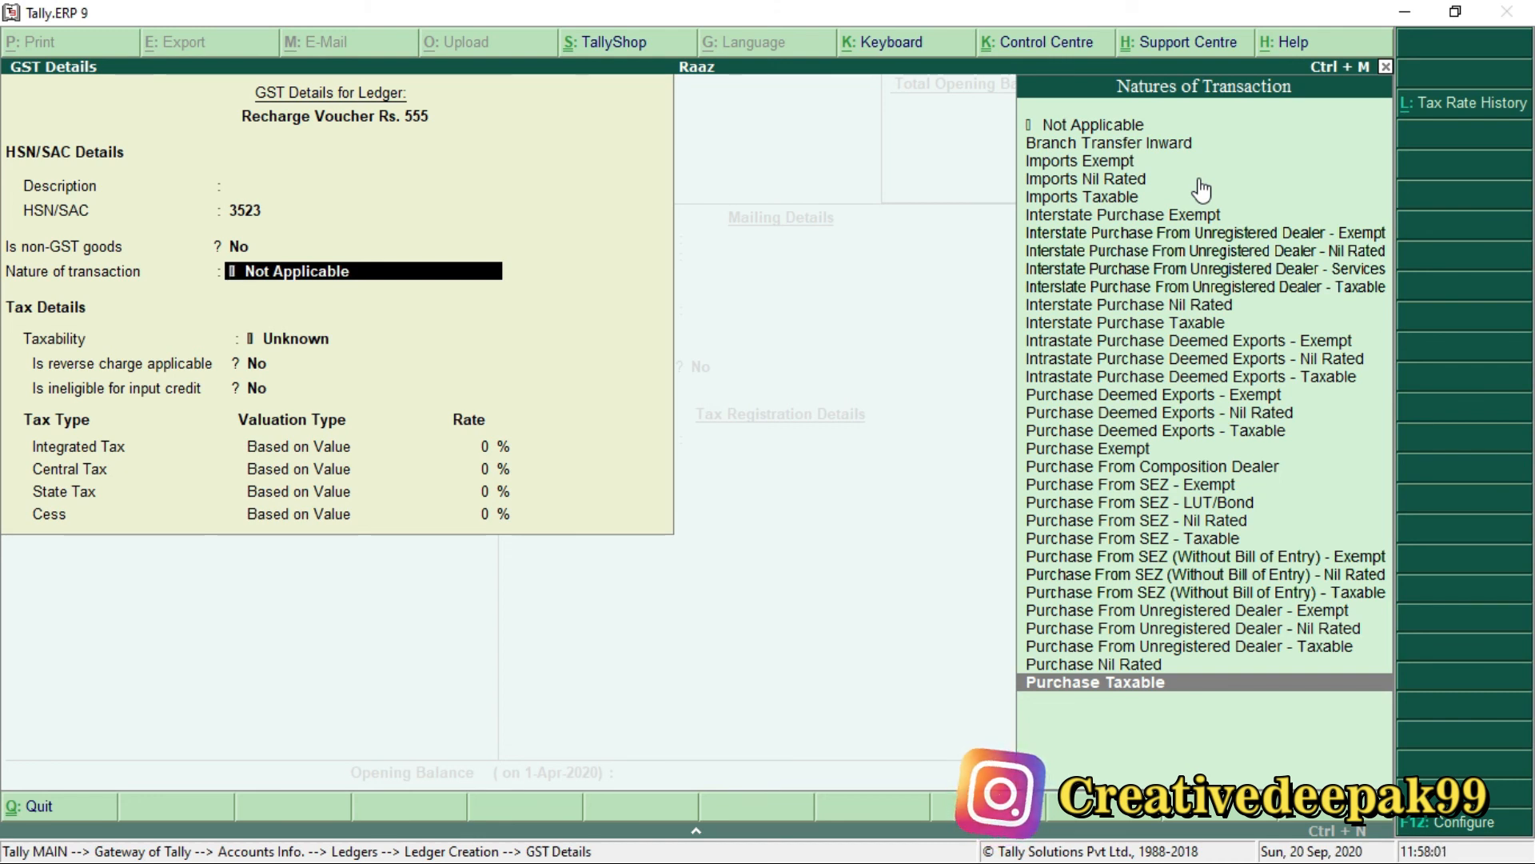
key("Return")
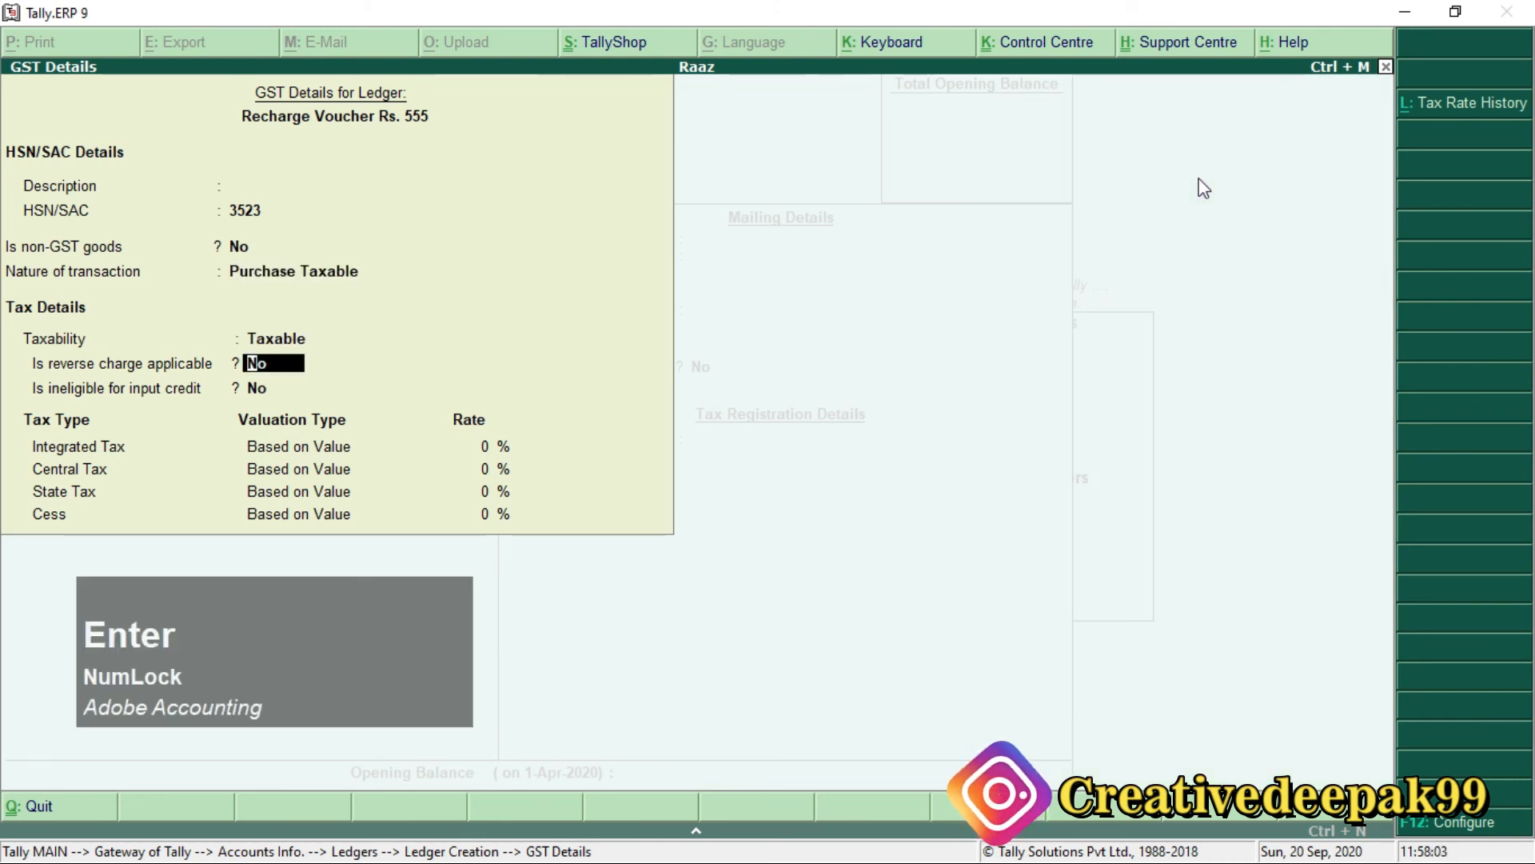
- Set the integrated tax rate to 12%, keep reverse charge and input credit ineligibility at No, and accept the GST details
key("Return")
key("Return")
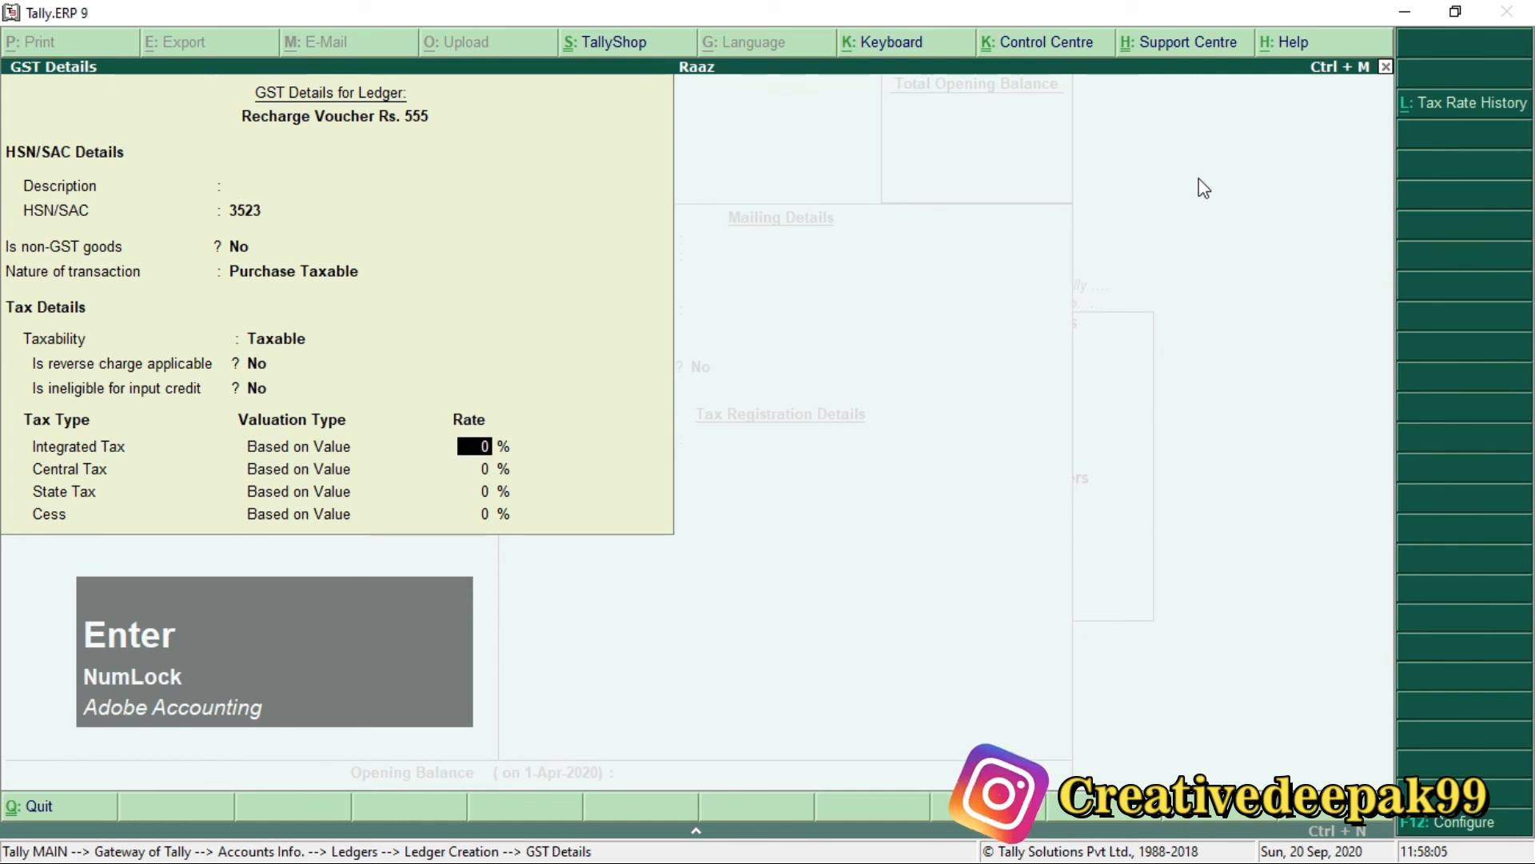
type("12")
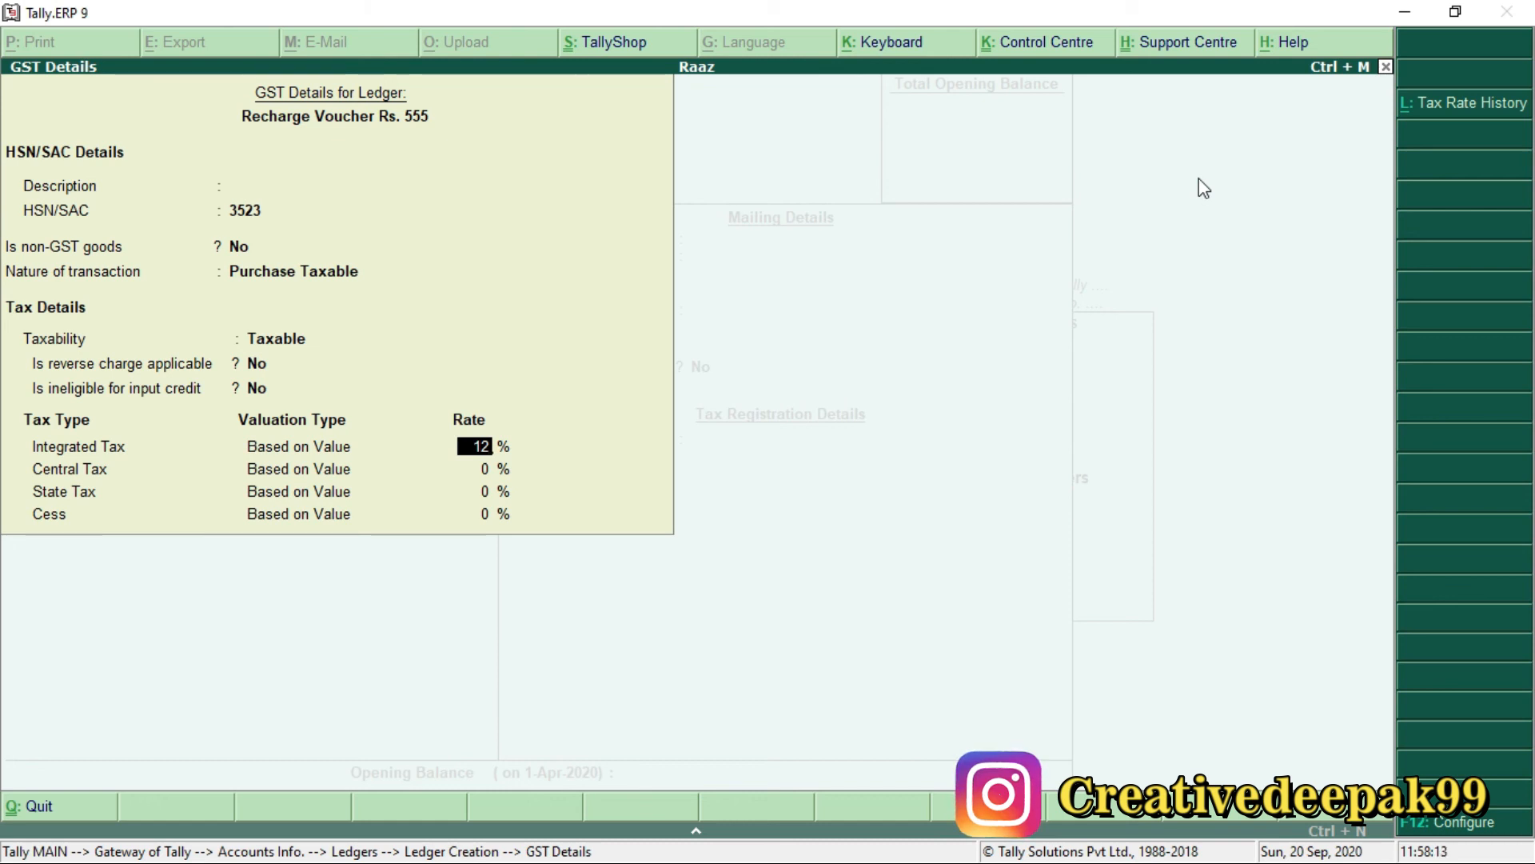
key("Return")
key("Return")
key("Return")
key("Return")
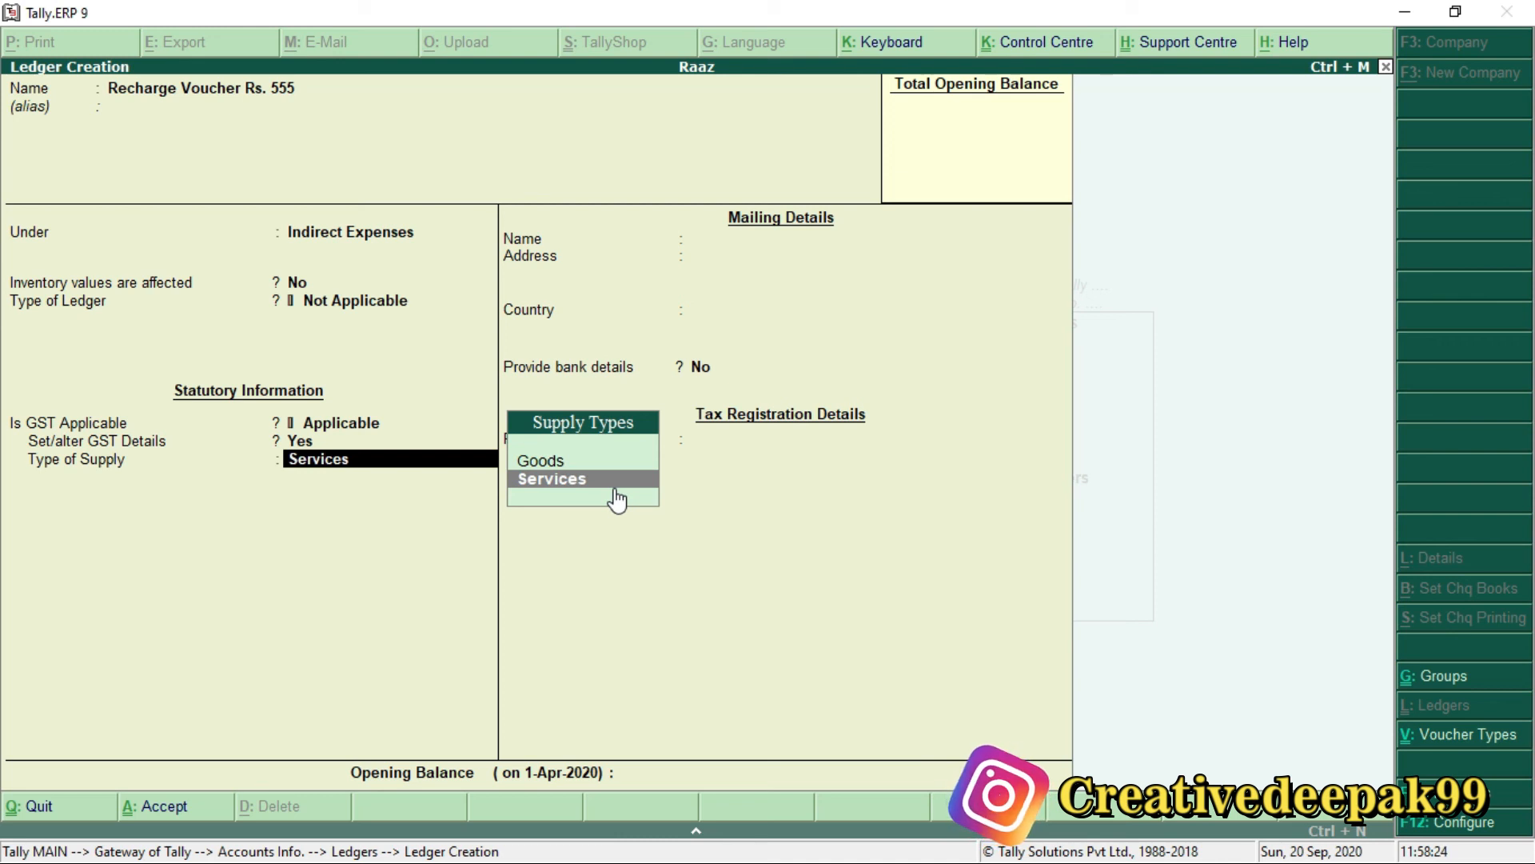
- Save the recharge voucher ledger with Services as the type of supply and no bank details
key("Return")
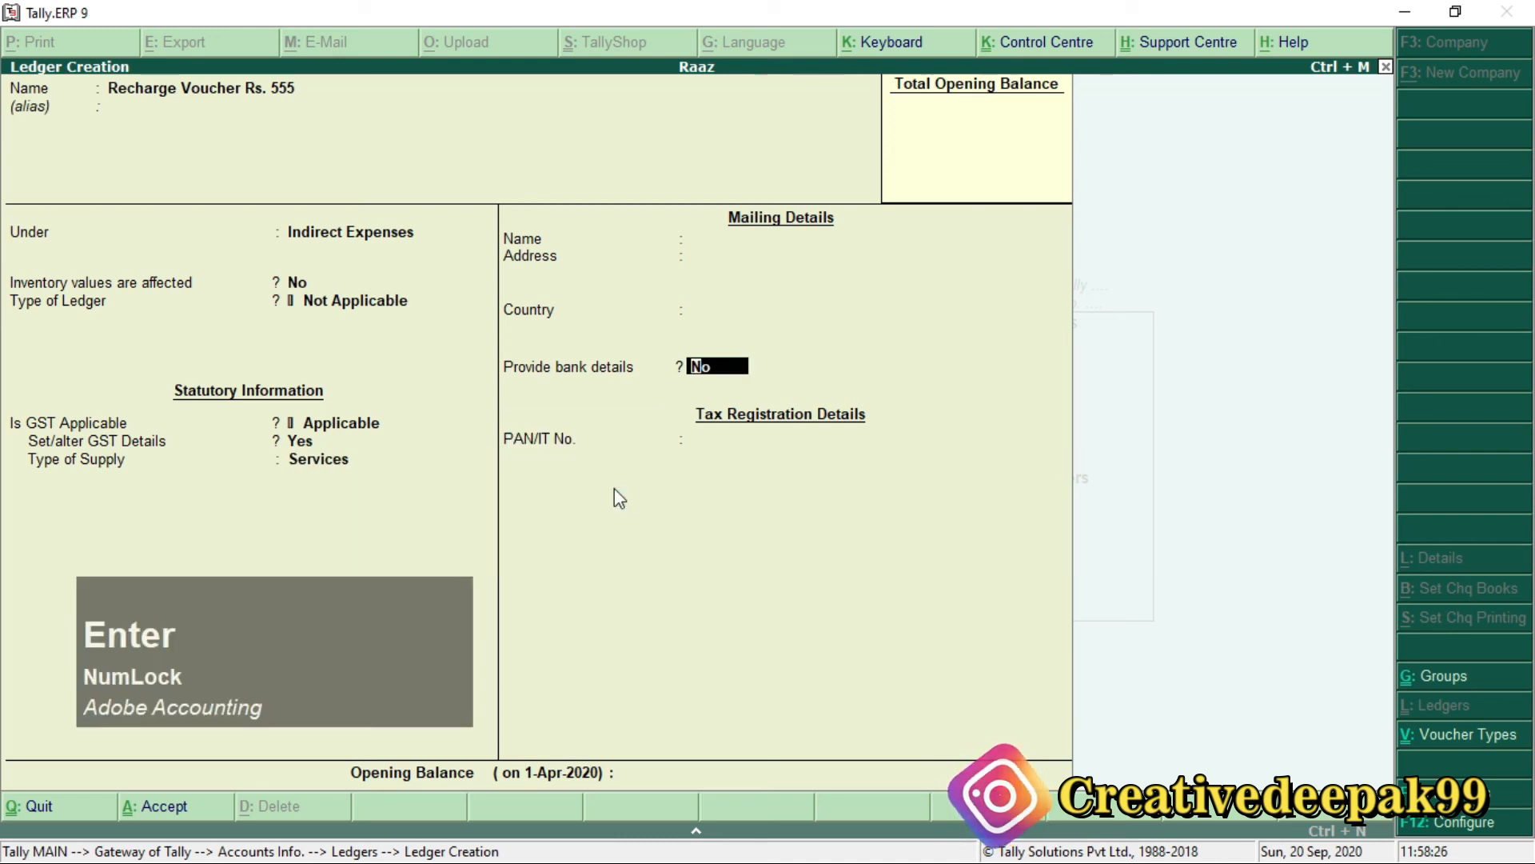
key("Return")
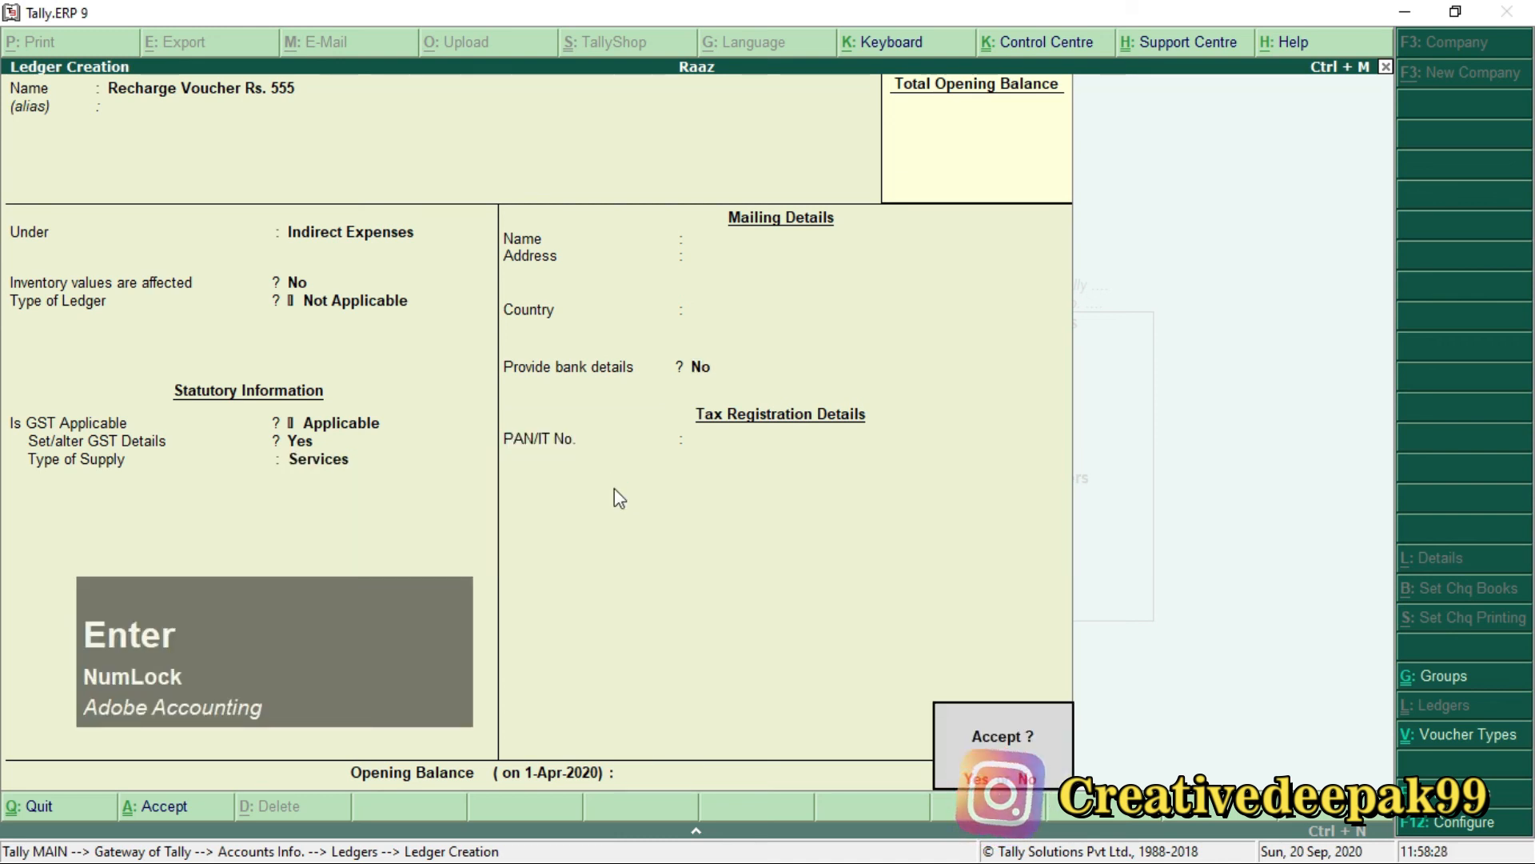
key("Return")
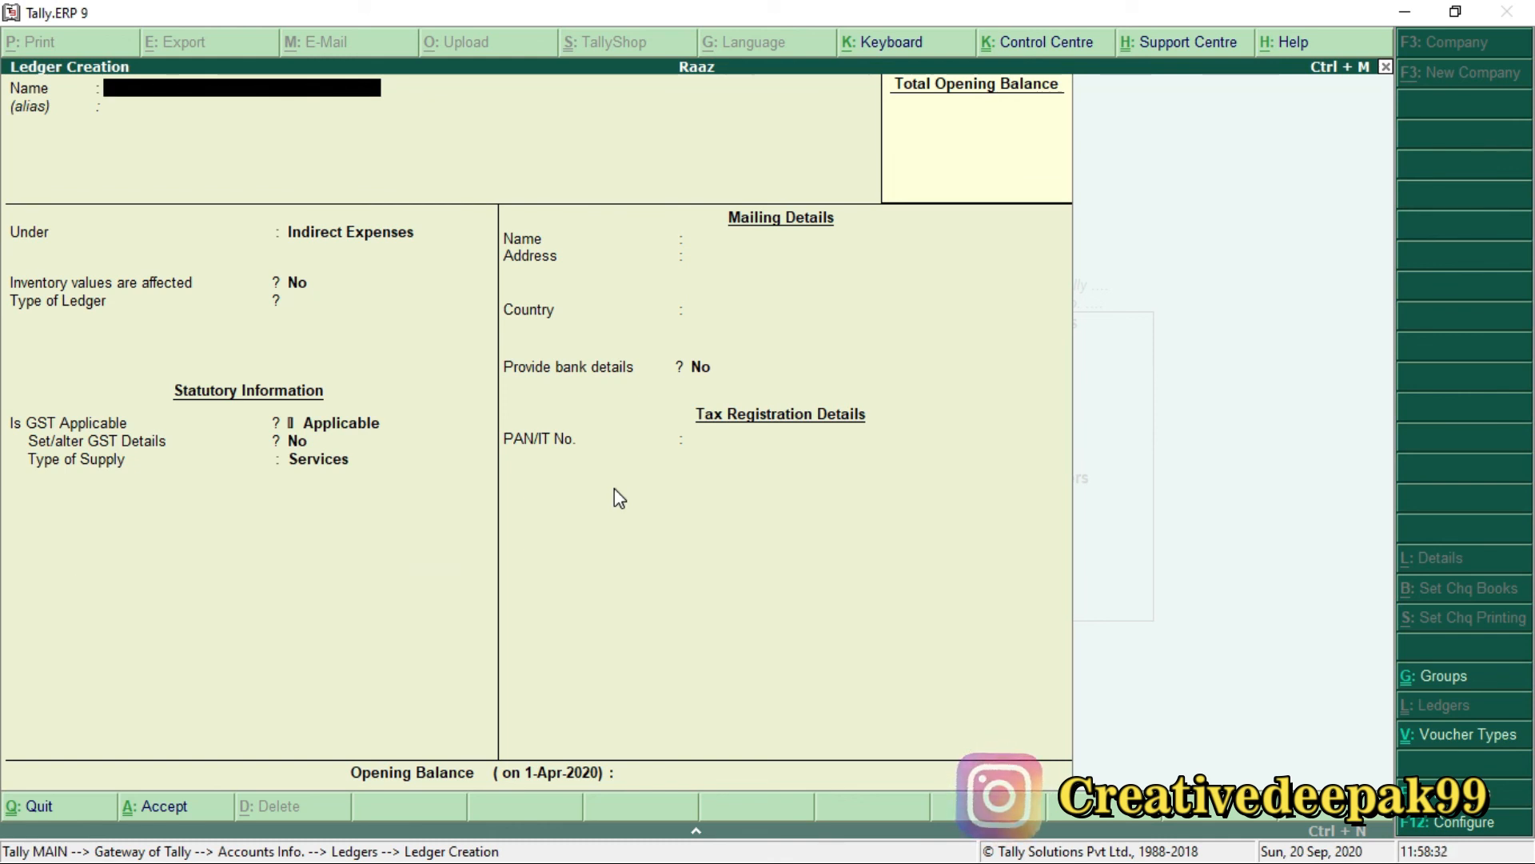
- Start a ledger named CGST under Duties & Taxes with GST as the type of duty/tax
type("CGST")
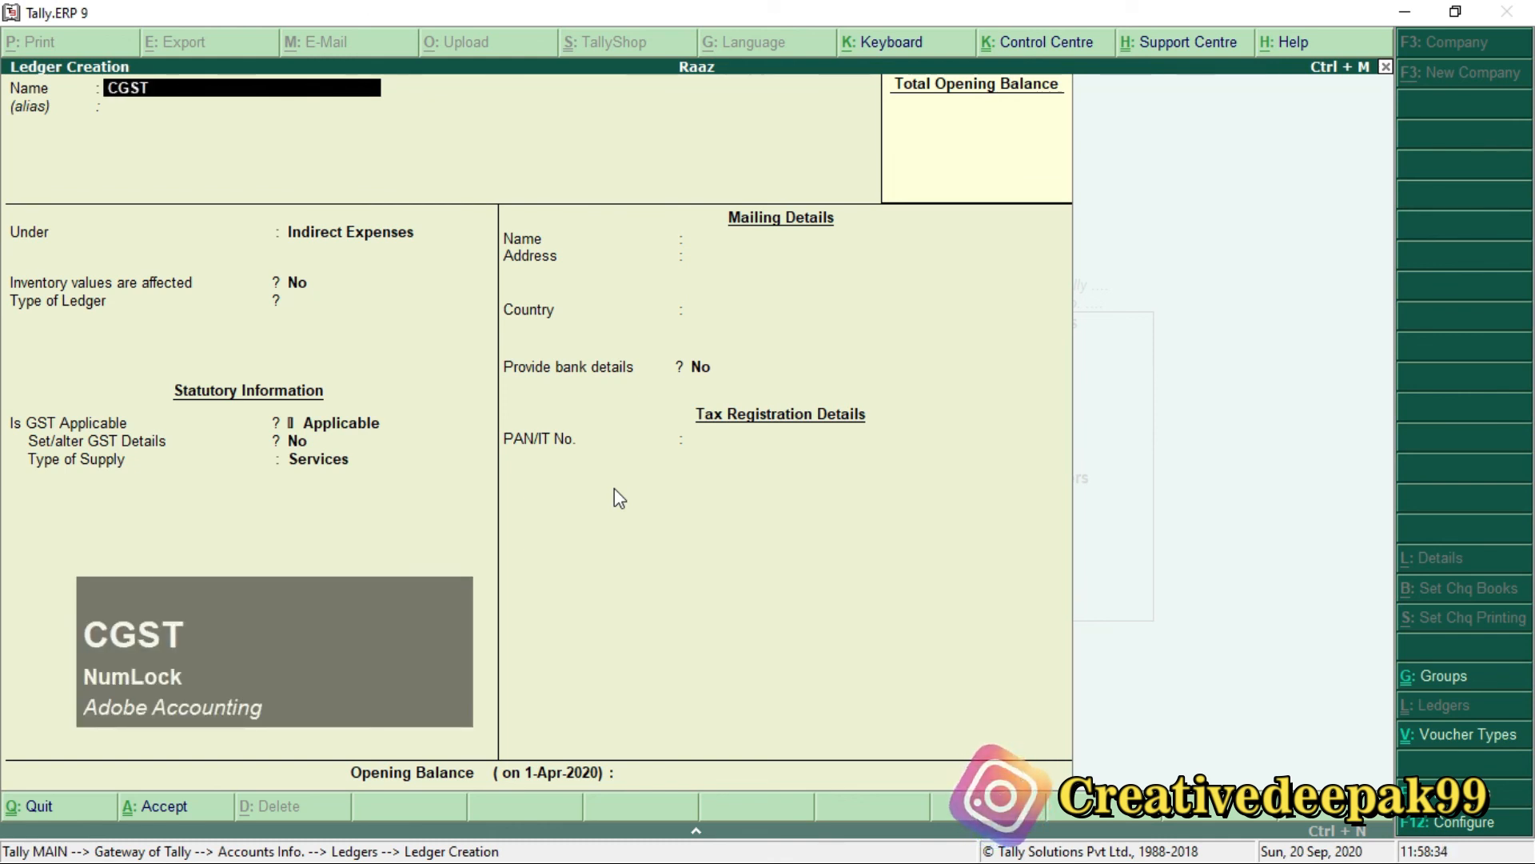
key("Return")
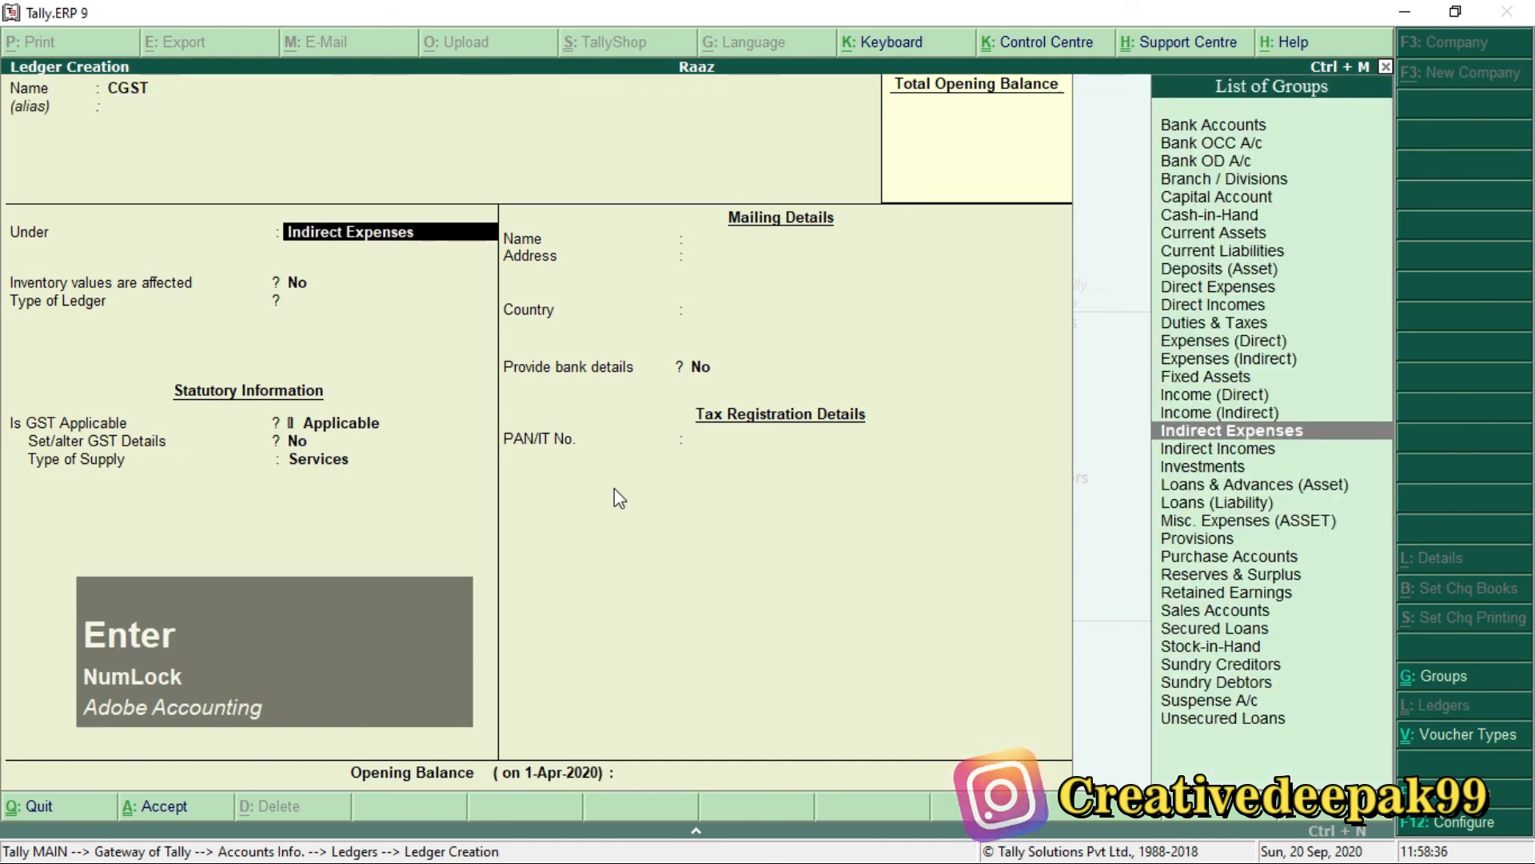
type("D")
key("Down")
key("Down")
key("Down")
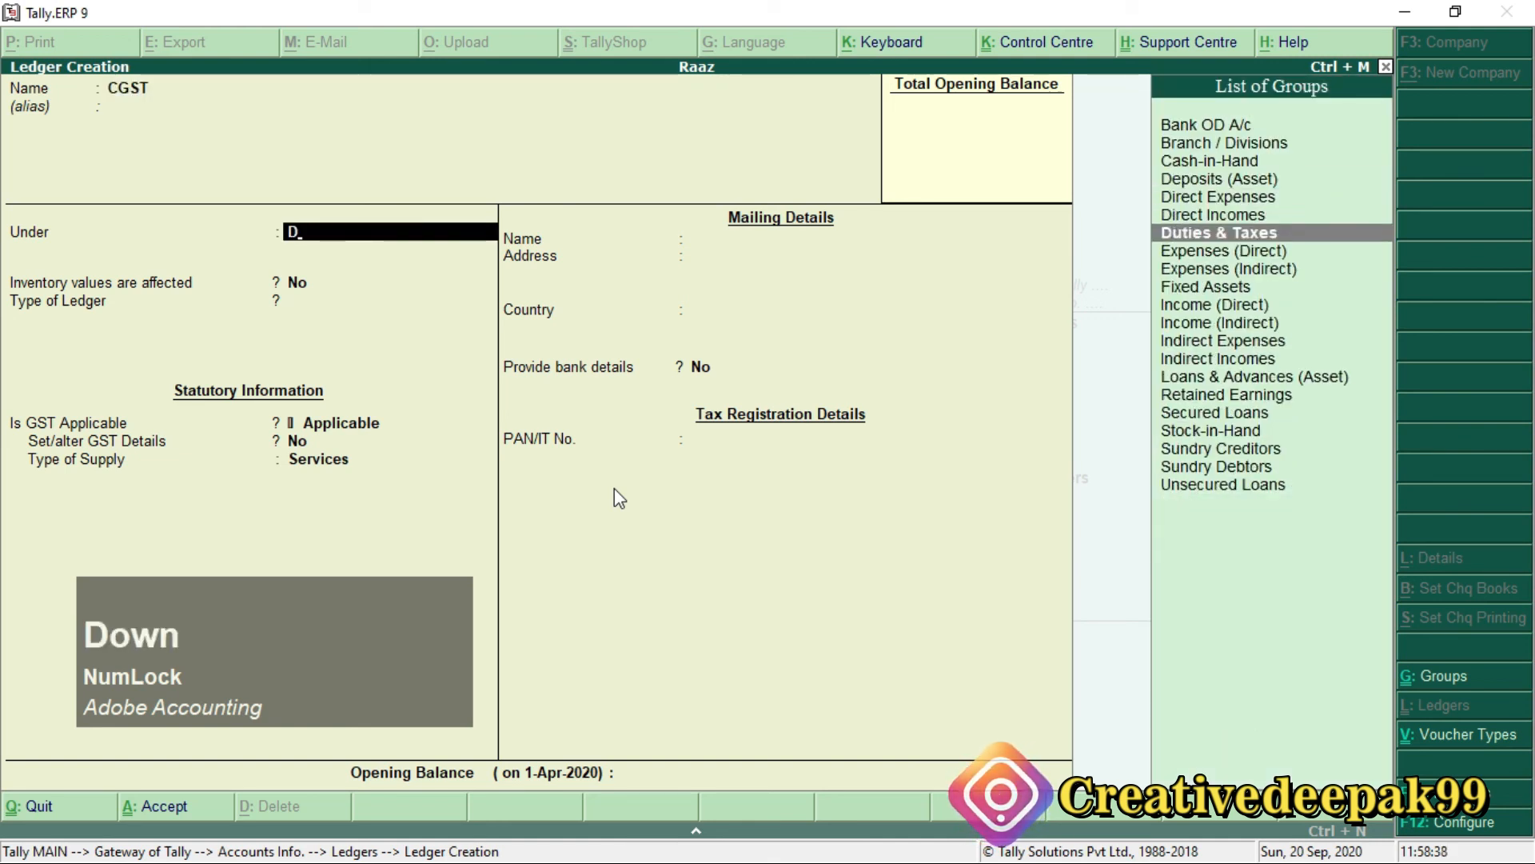
key("Return")
key("Up")
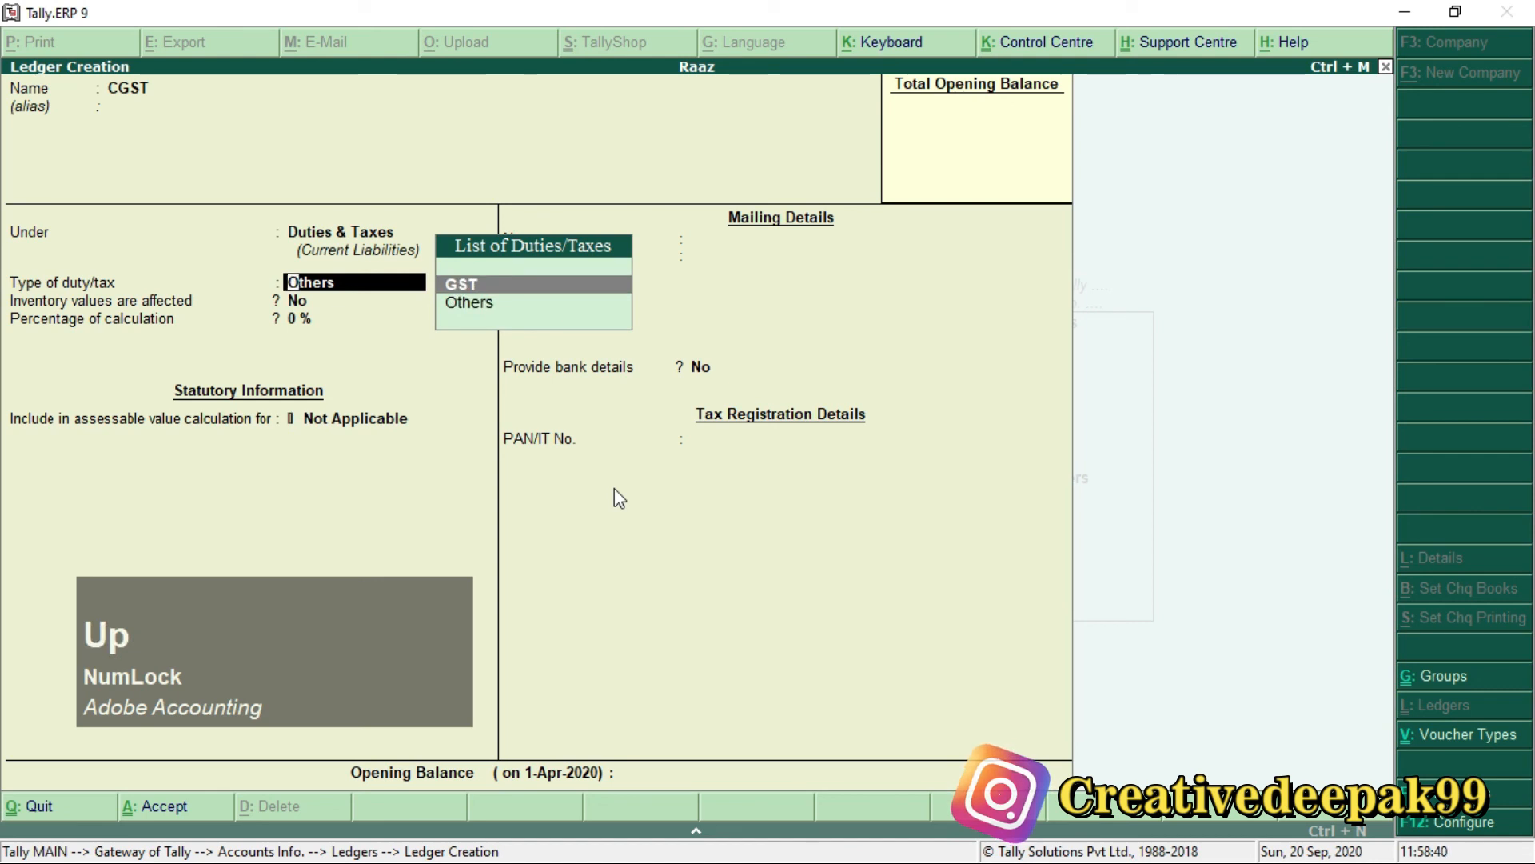
key("Return")
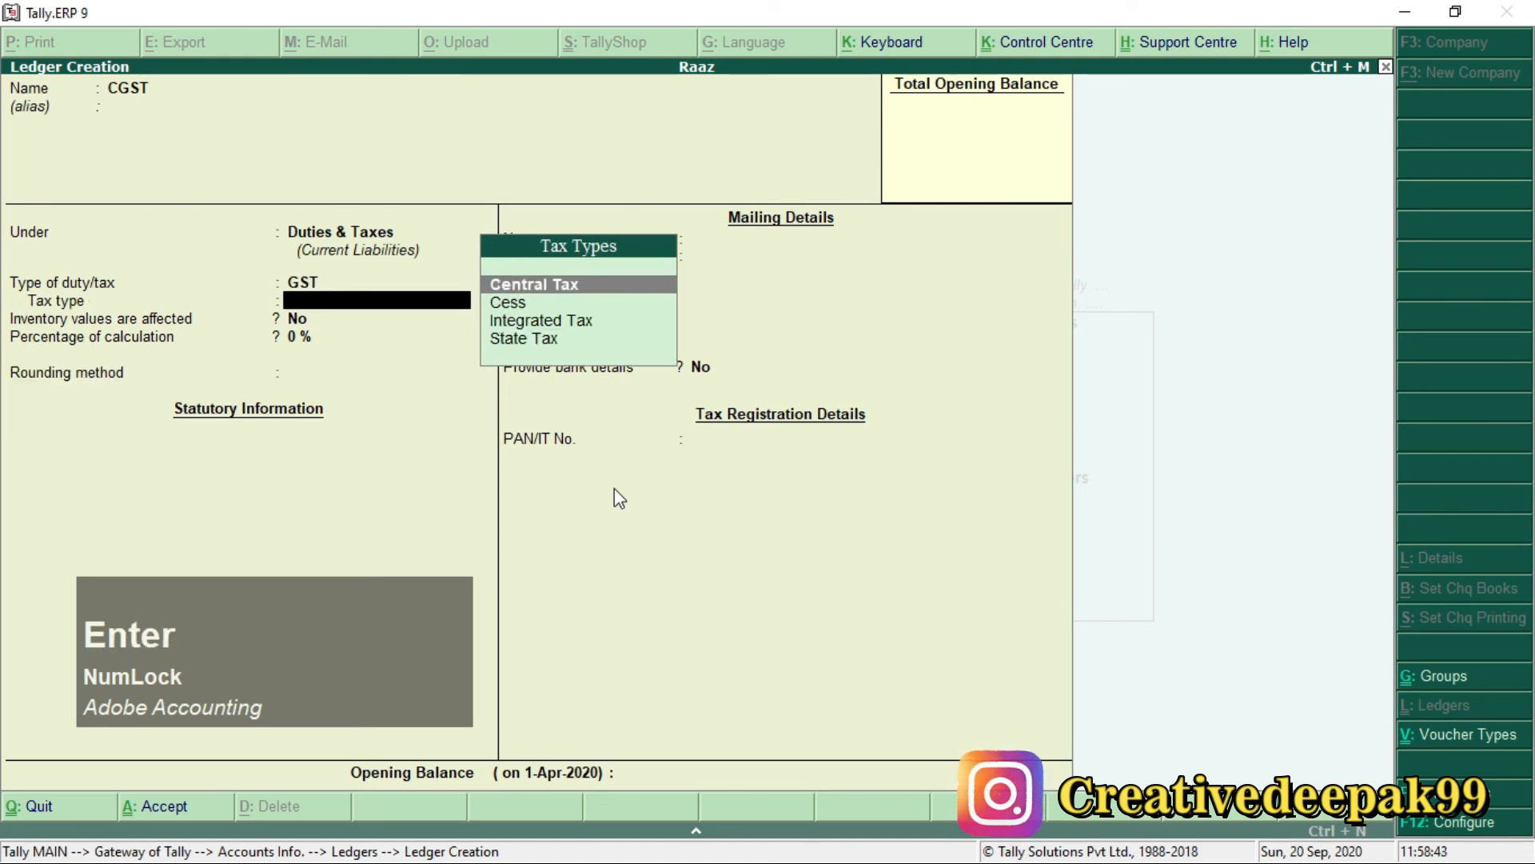
- Set the CGST ledger's tax type to Central Tax, leave the remaining fields at their defaults, and save it
key("Return")
key("Return")
key("Return")
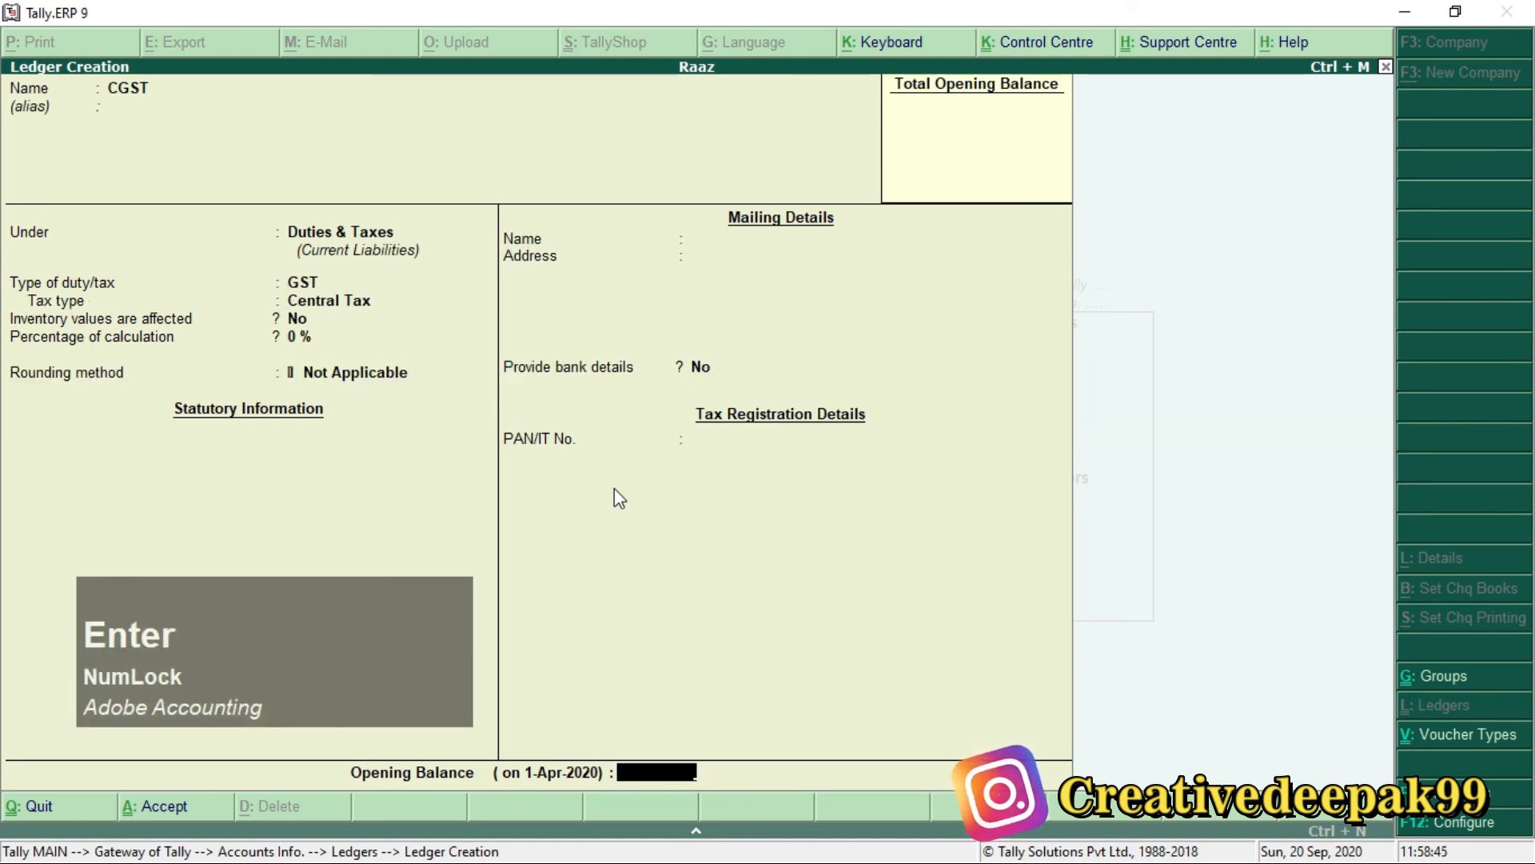
key("Return")
key("Return")
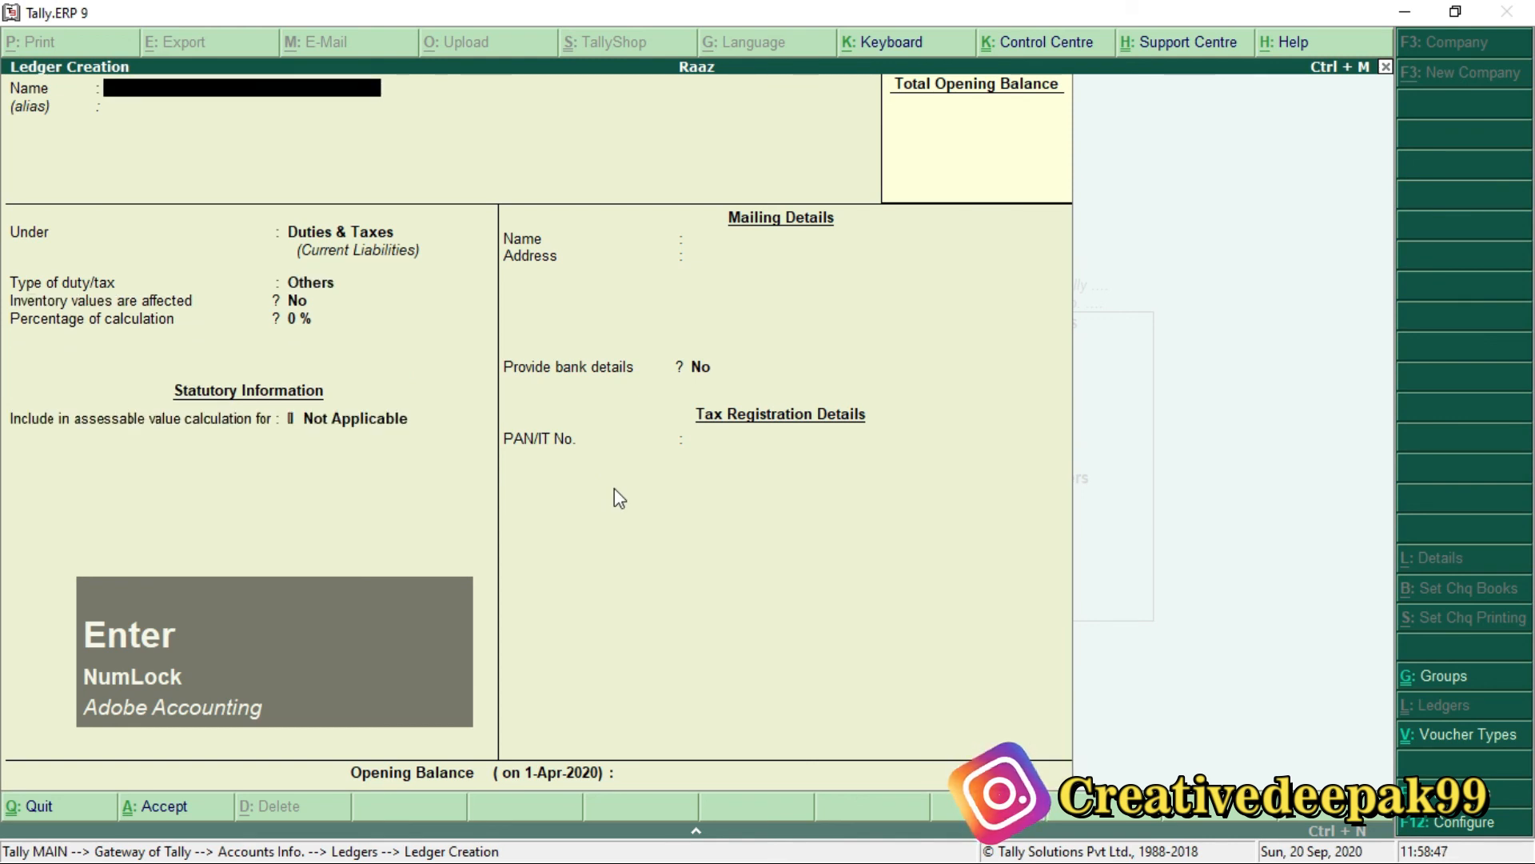
- Start a ledger named SGST under Duties & Taxes with GST as the type of duty/tax
type("SGST")
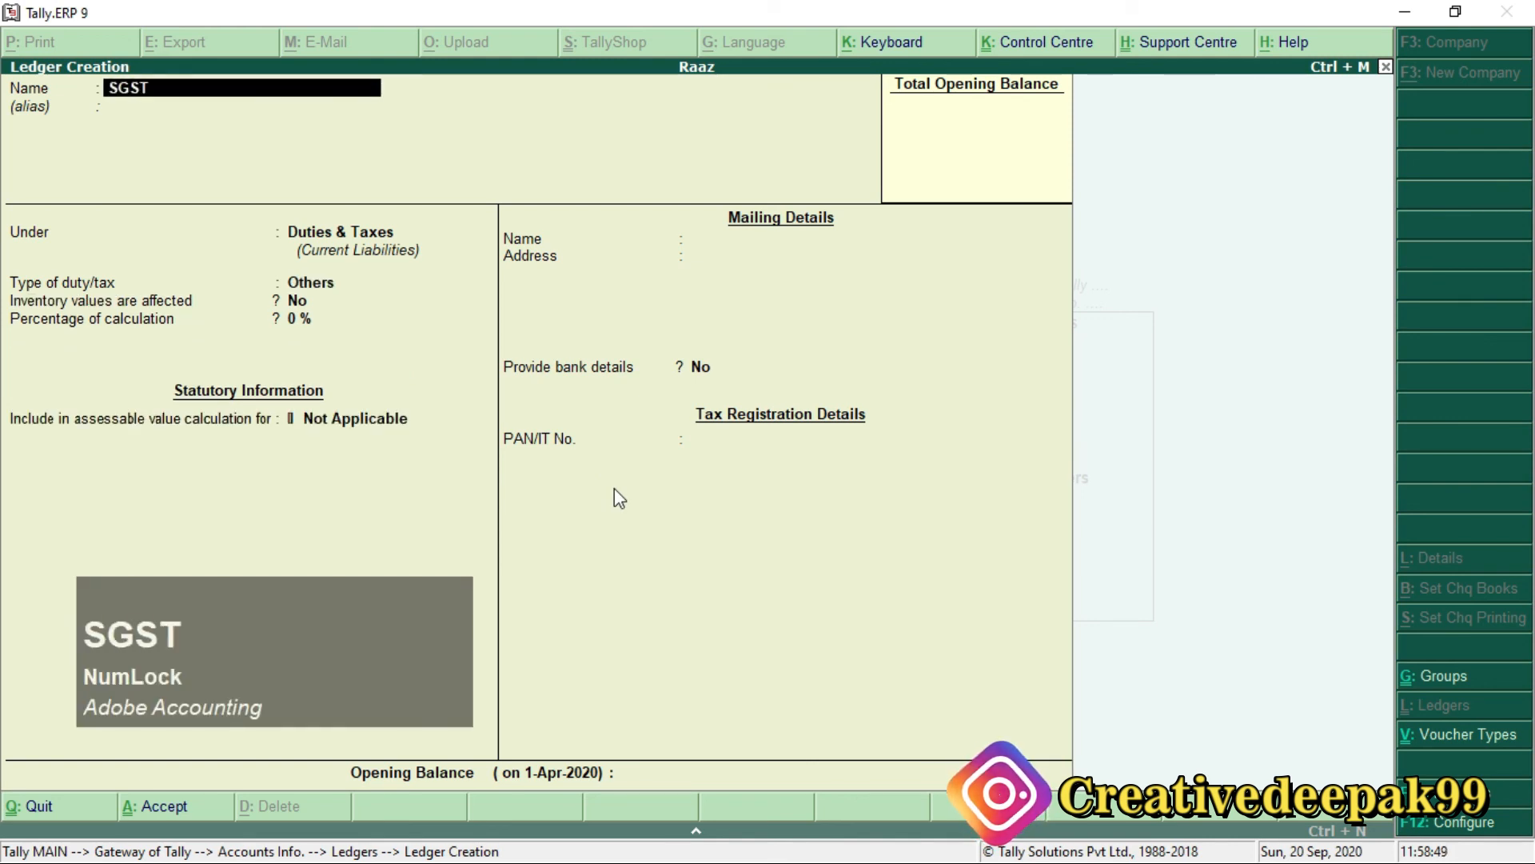
key("Return")
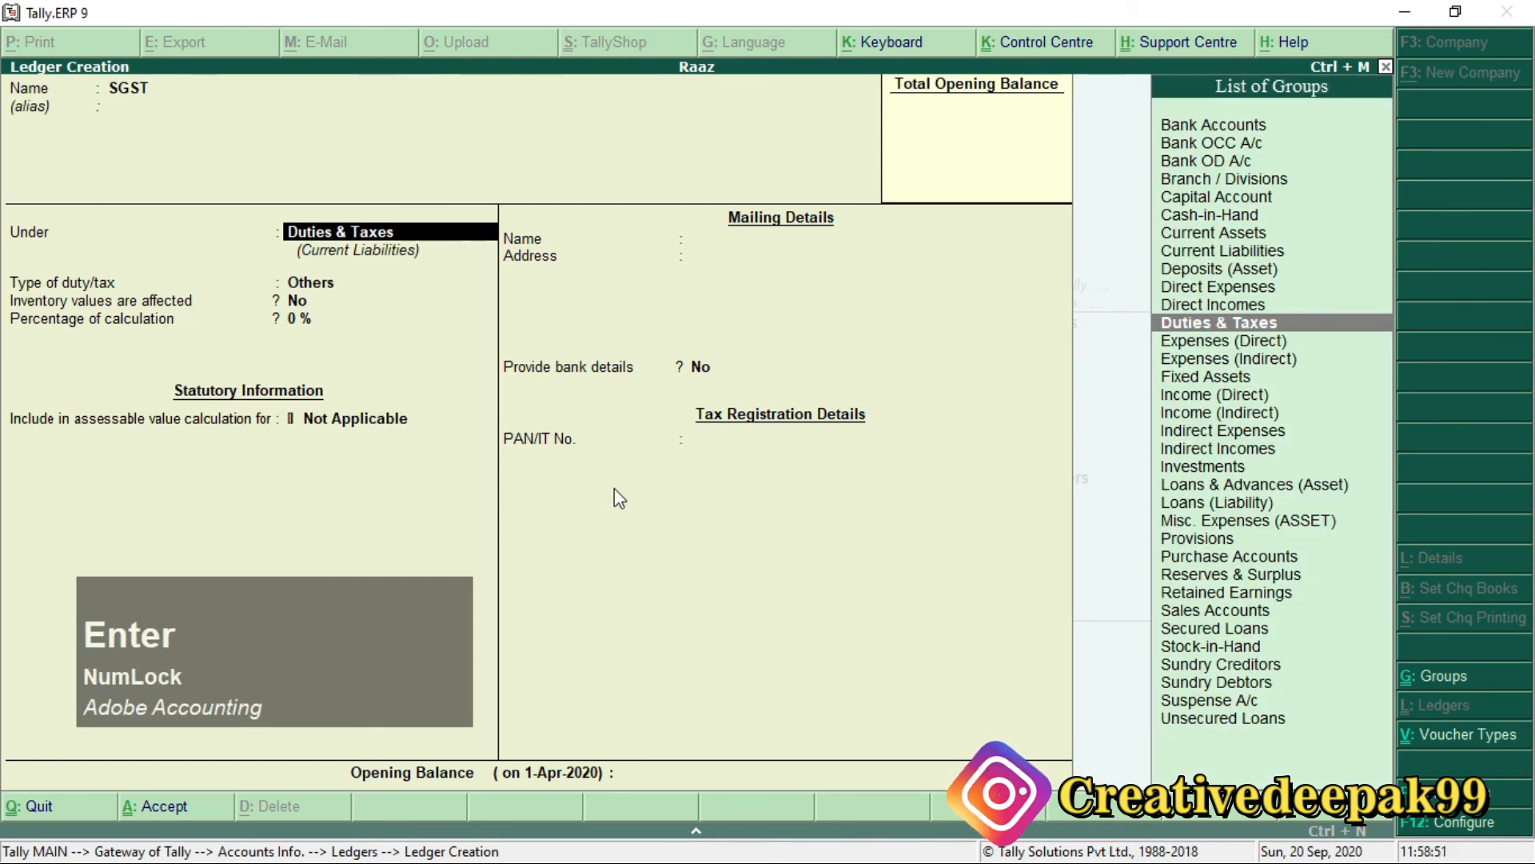
key("Return")
key("Up")
key("Return")
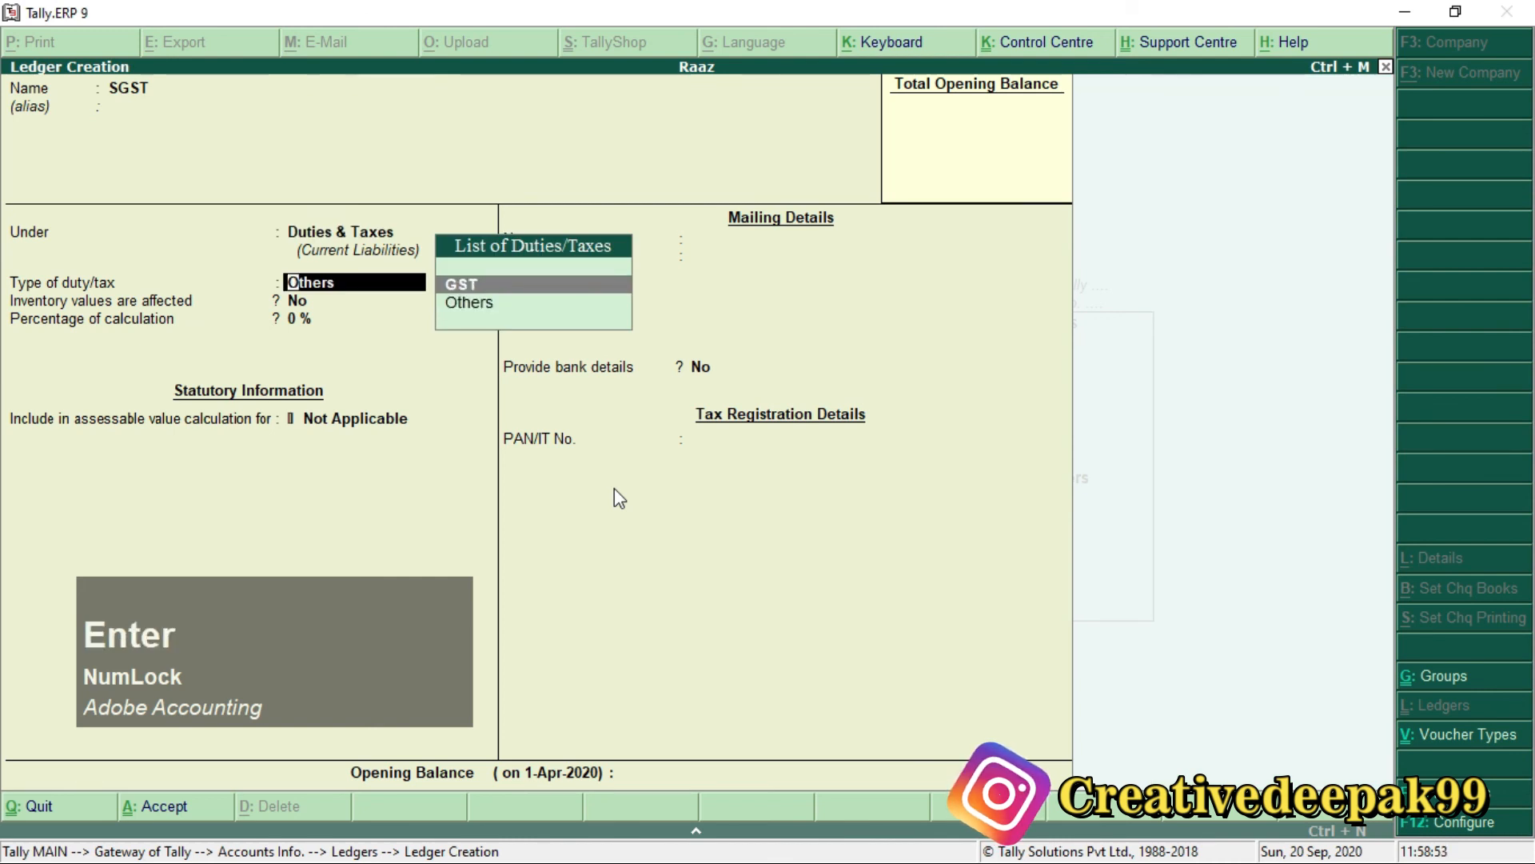
- Set the SGST ledger's tax type to State Tax, keep the other defaults, and save it
key("Down")
key("Down")
key("Down")
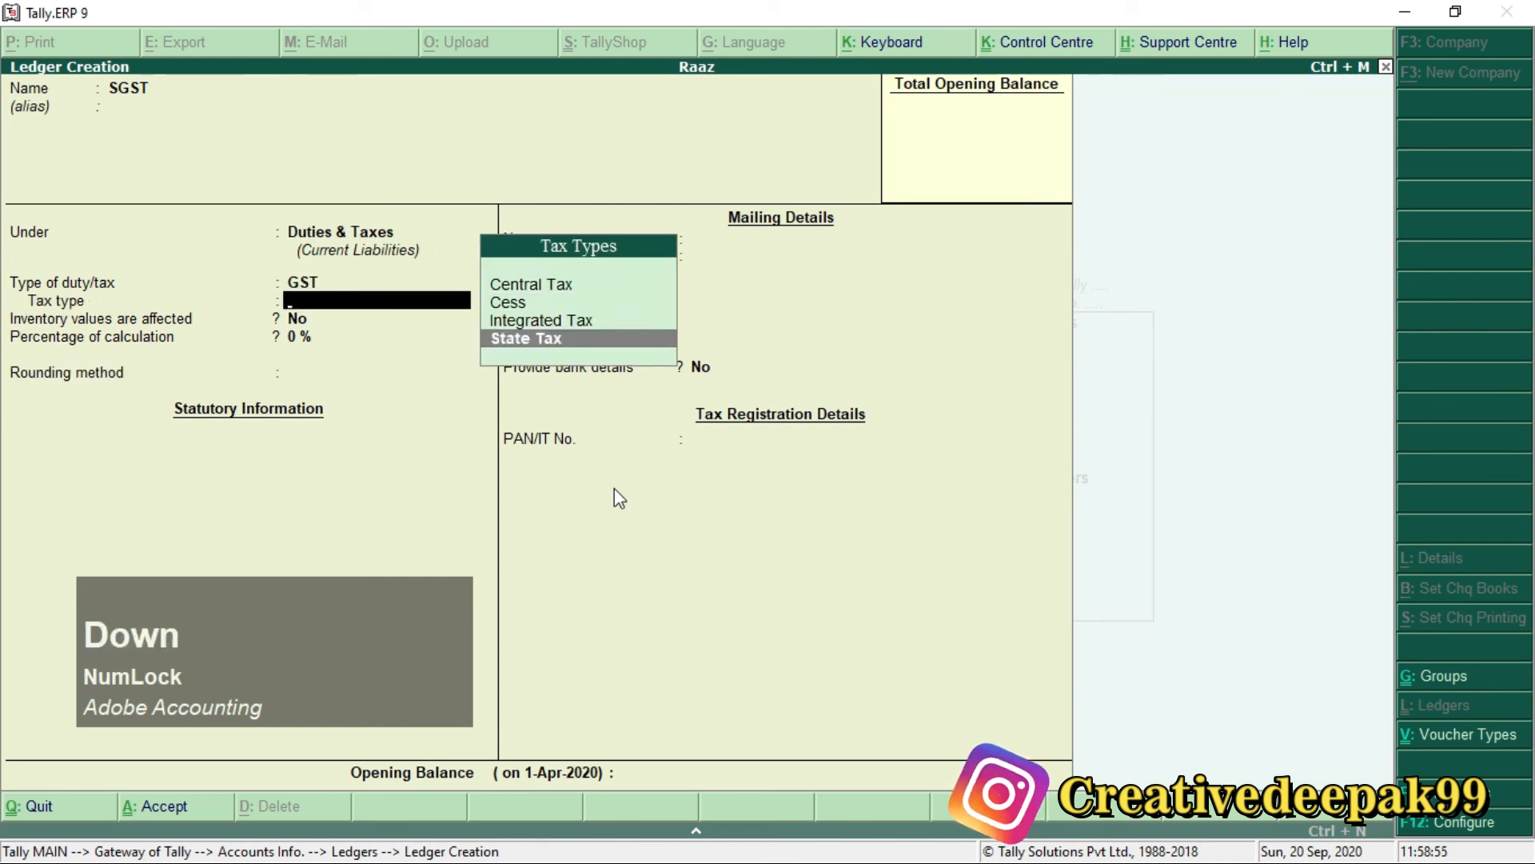
key("Return")
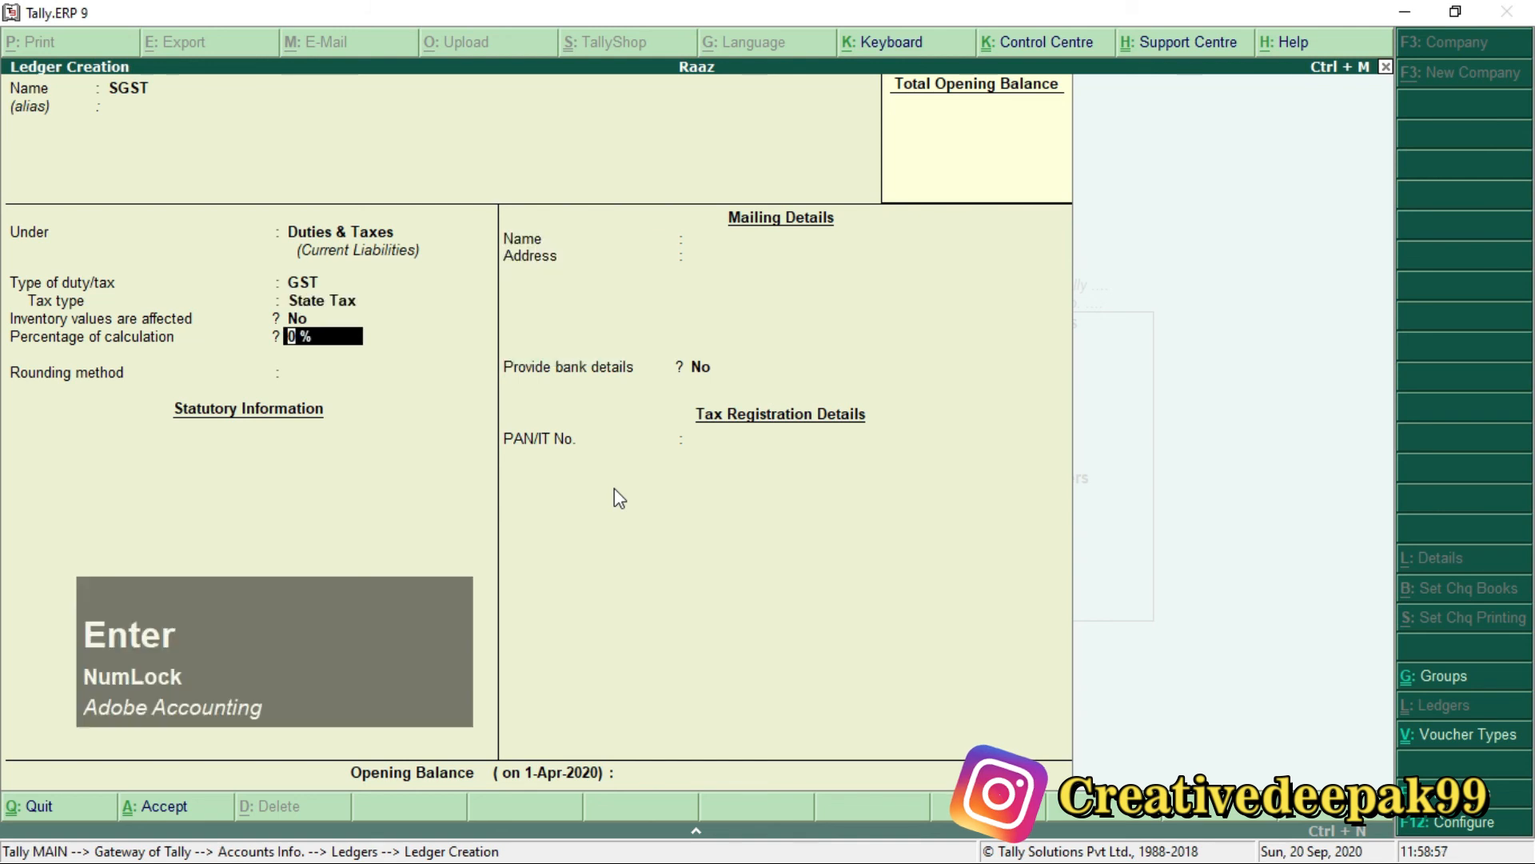
key("Return")
key("Return")
key("Return")
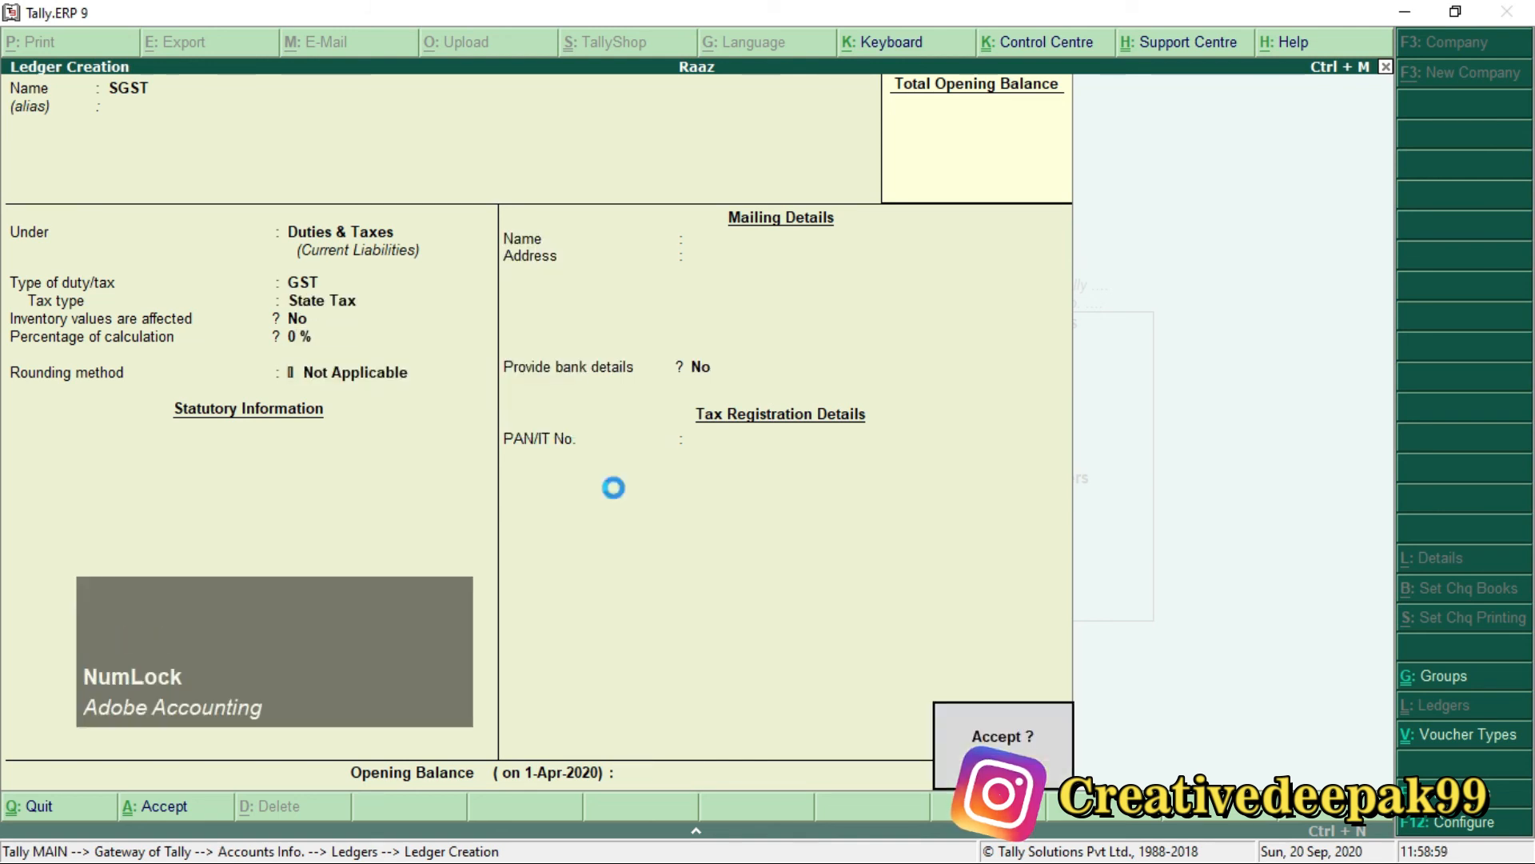
key("Return")
- Leave ledger creation and start a purchase voucher with the supplier invoice number and date left blank
key("Escape")
key("Escape")
key("Escape")
key("Escape")
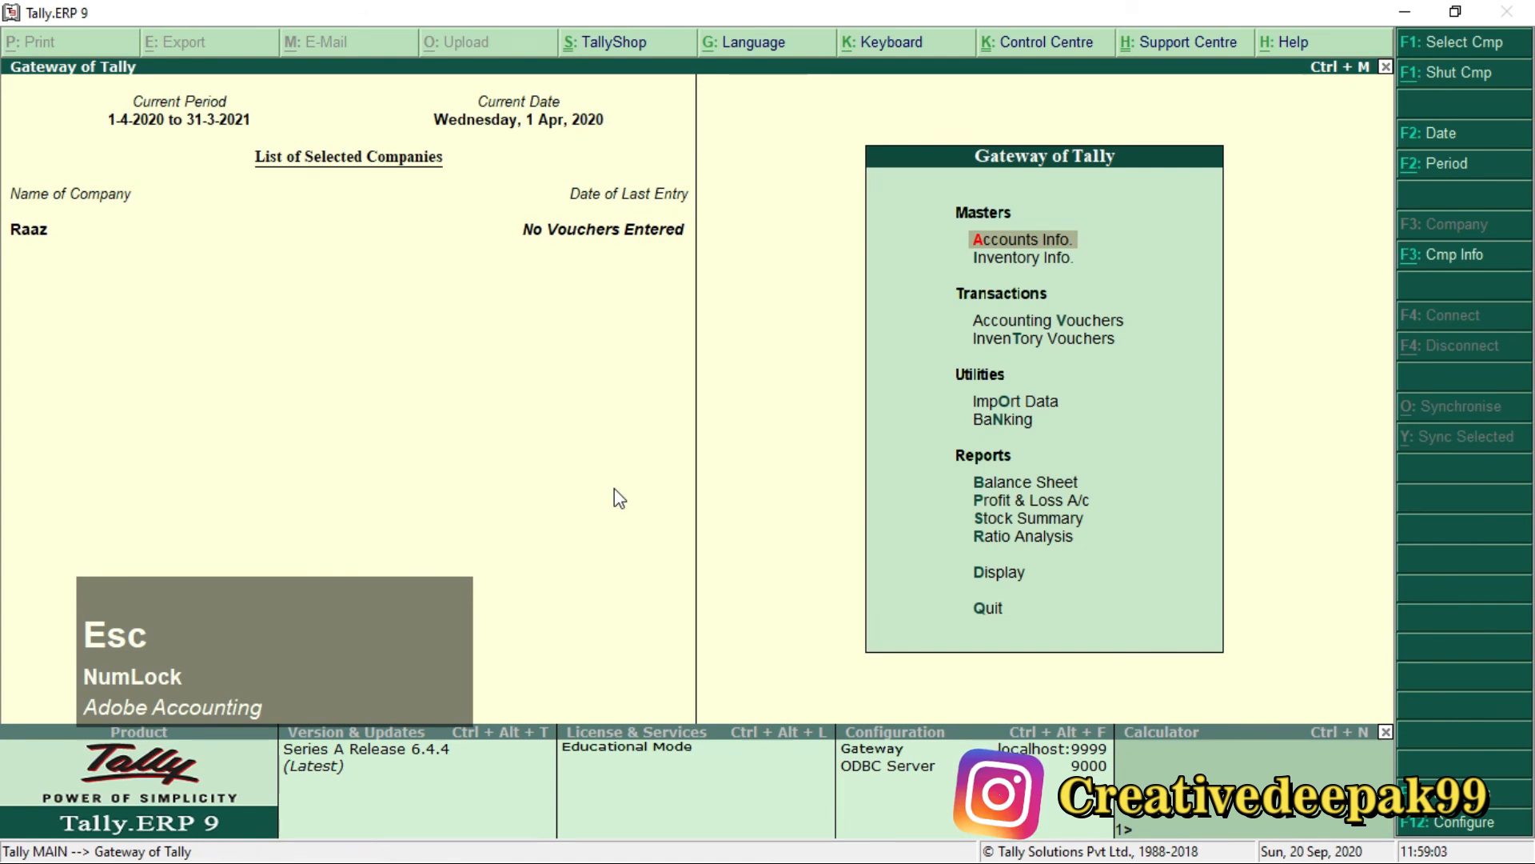
key("v")
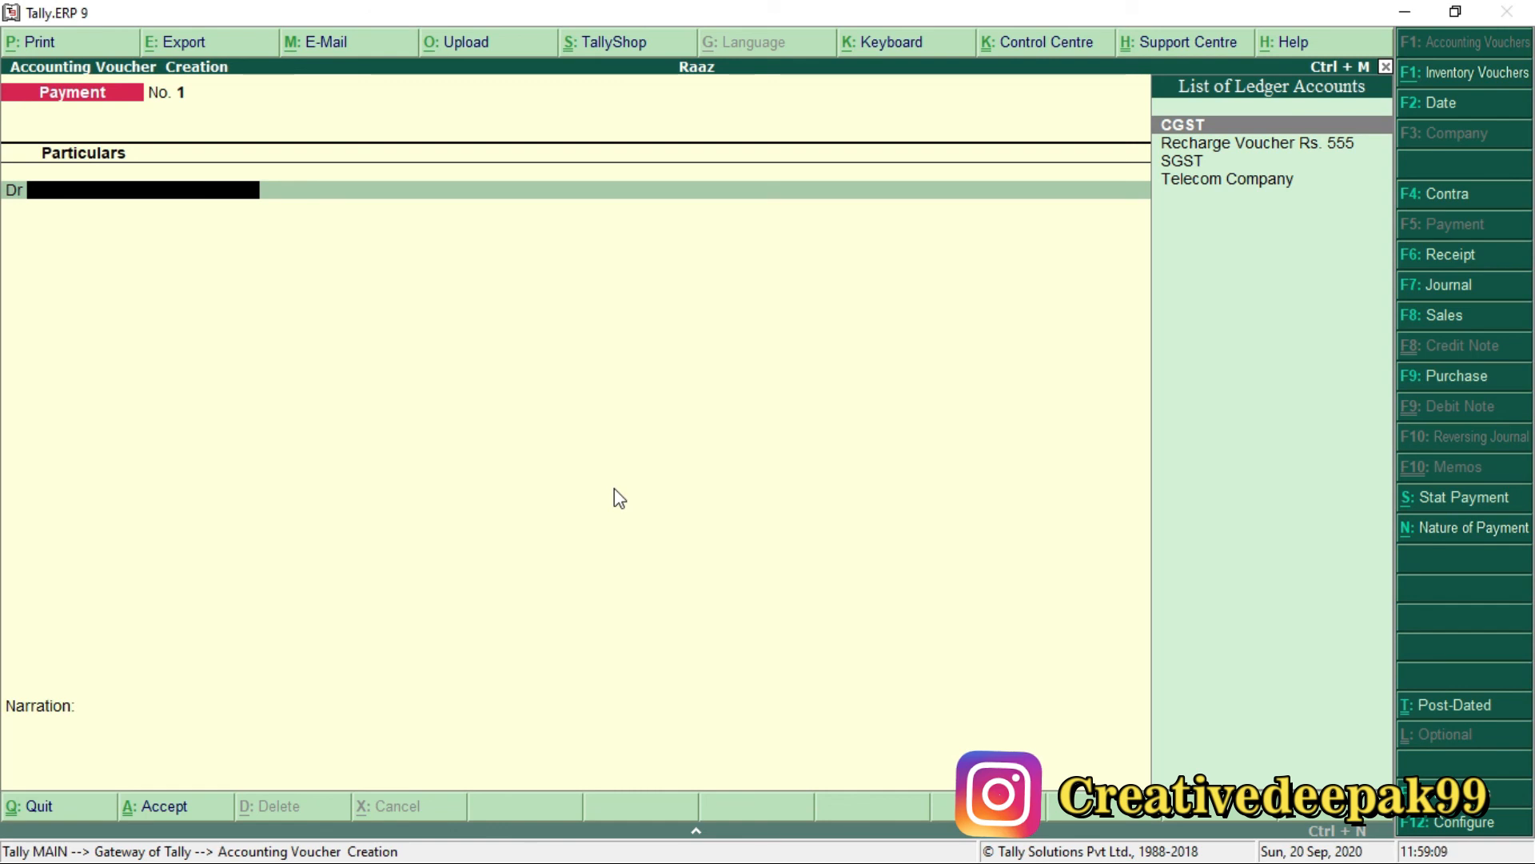
key("F9")
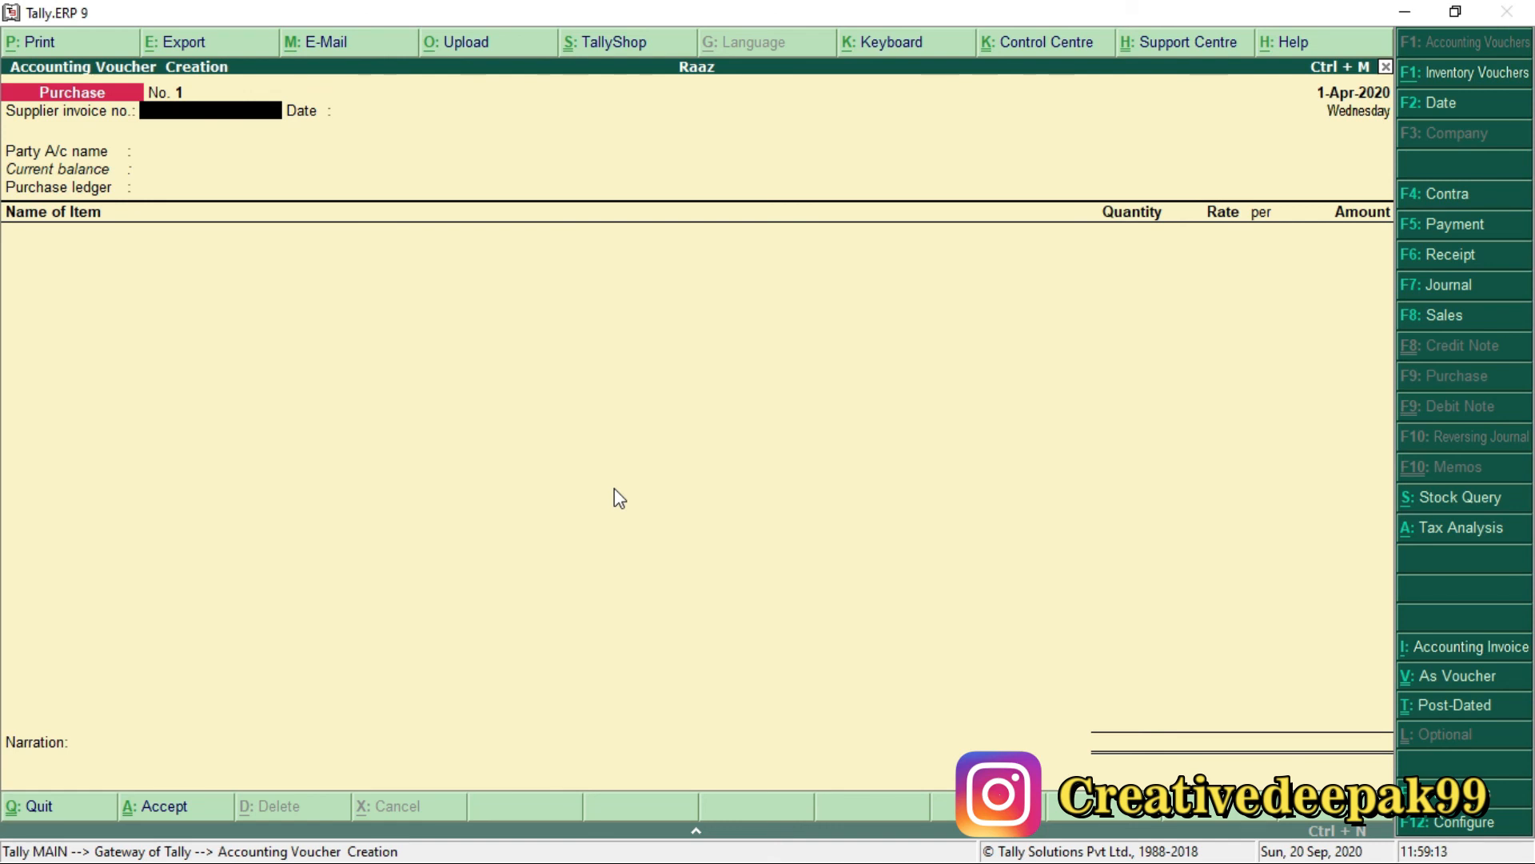
key("Return")
key("Return")
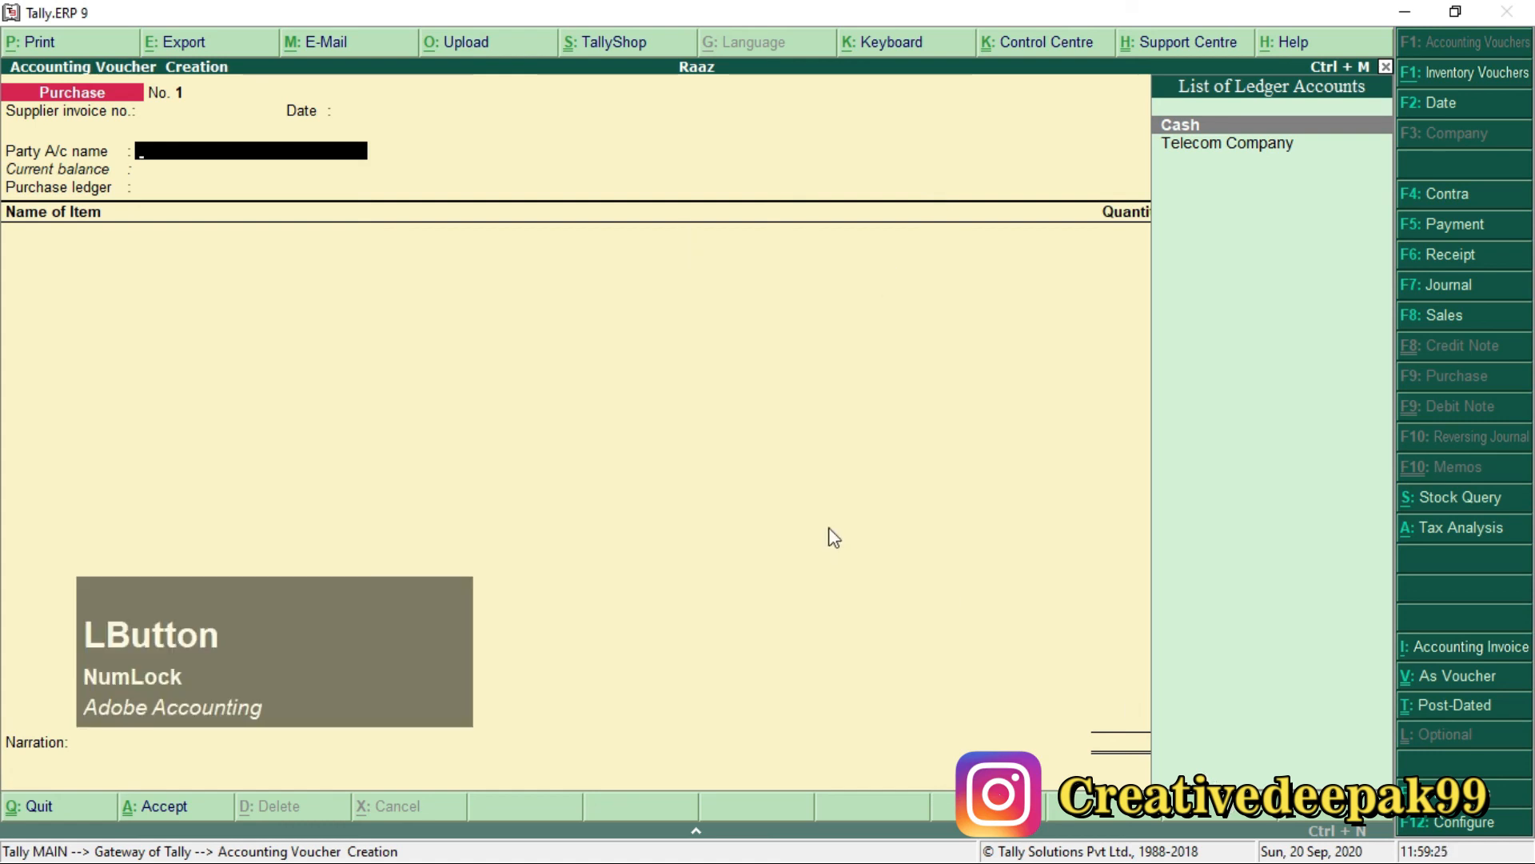
- Choose Telecom Company as the purchase voucher's party account
left_click(828, 526)
left_click(1239, 149)
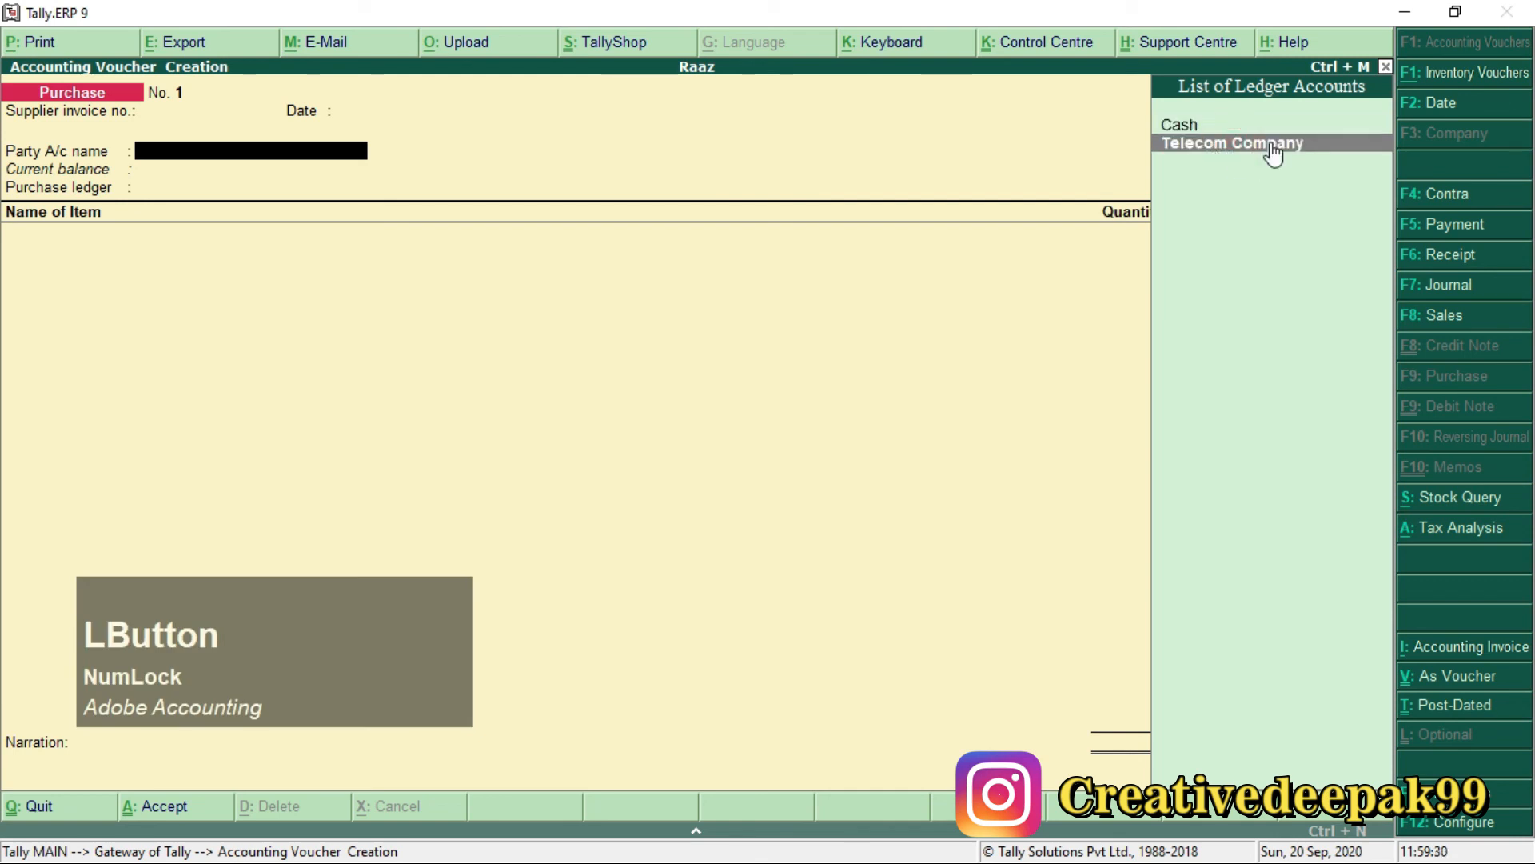
key("Return")
key("Return")
key("Return")
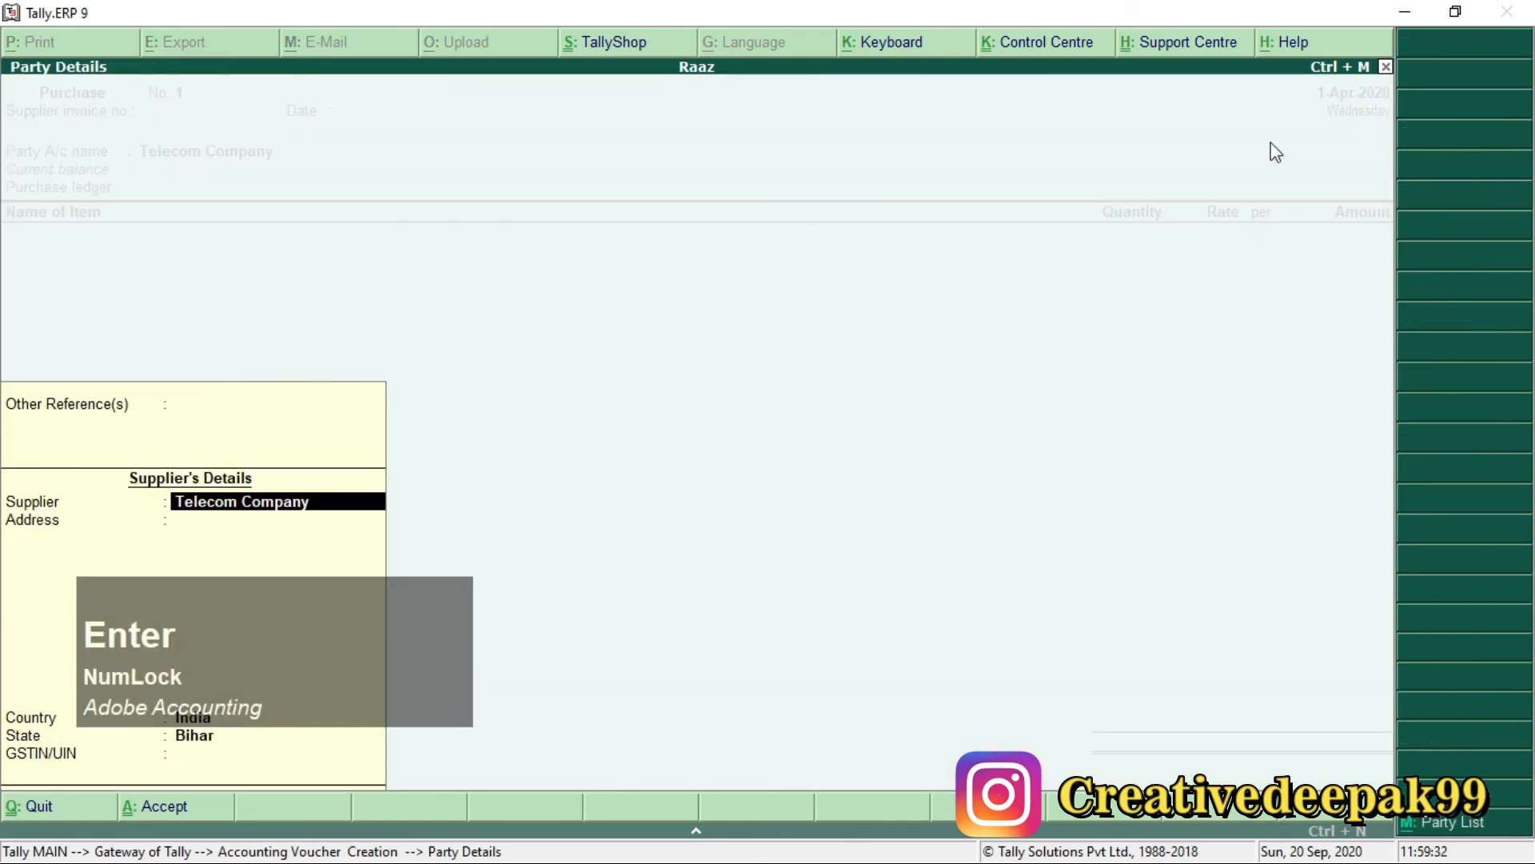
- Go back from the party details and switch the purchase voucher from item invoice to accounting invoice mode
key("BackSpace")
key("BackSpace")
key("BackSpace")
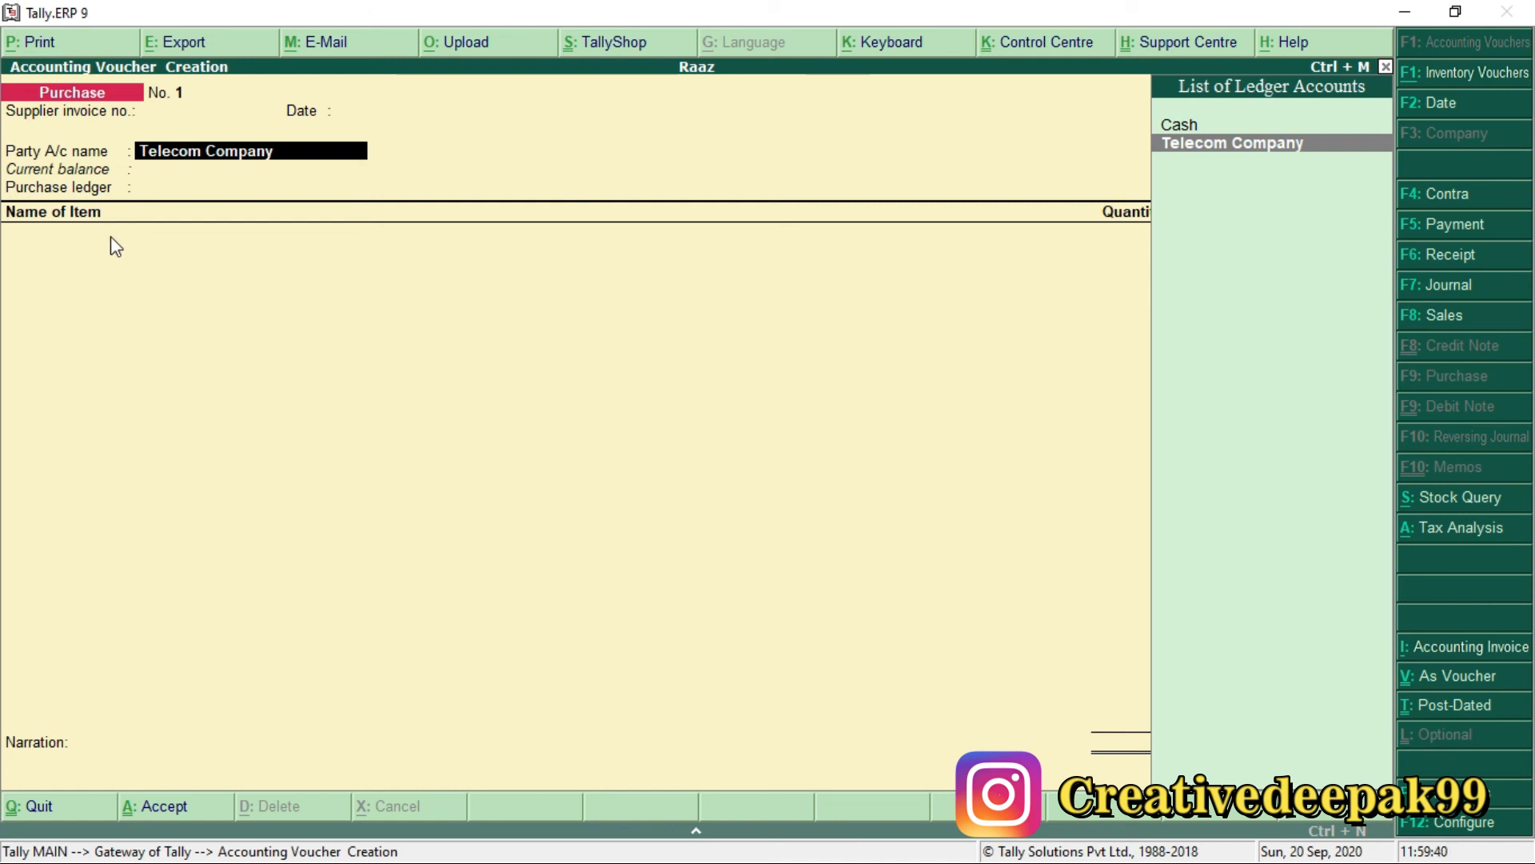
left_click(53, 224)
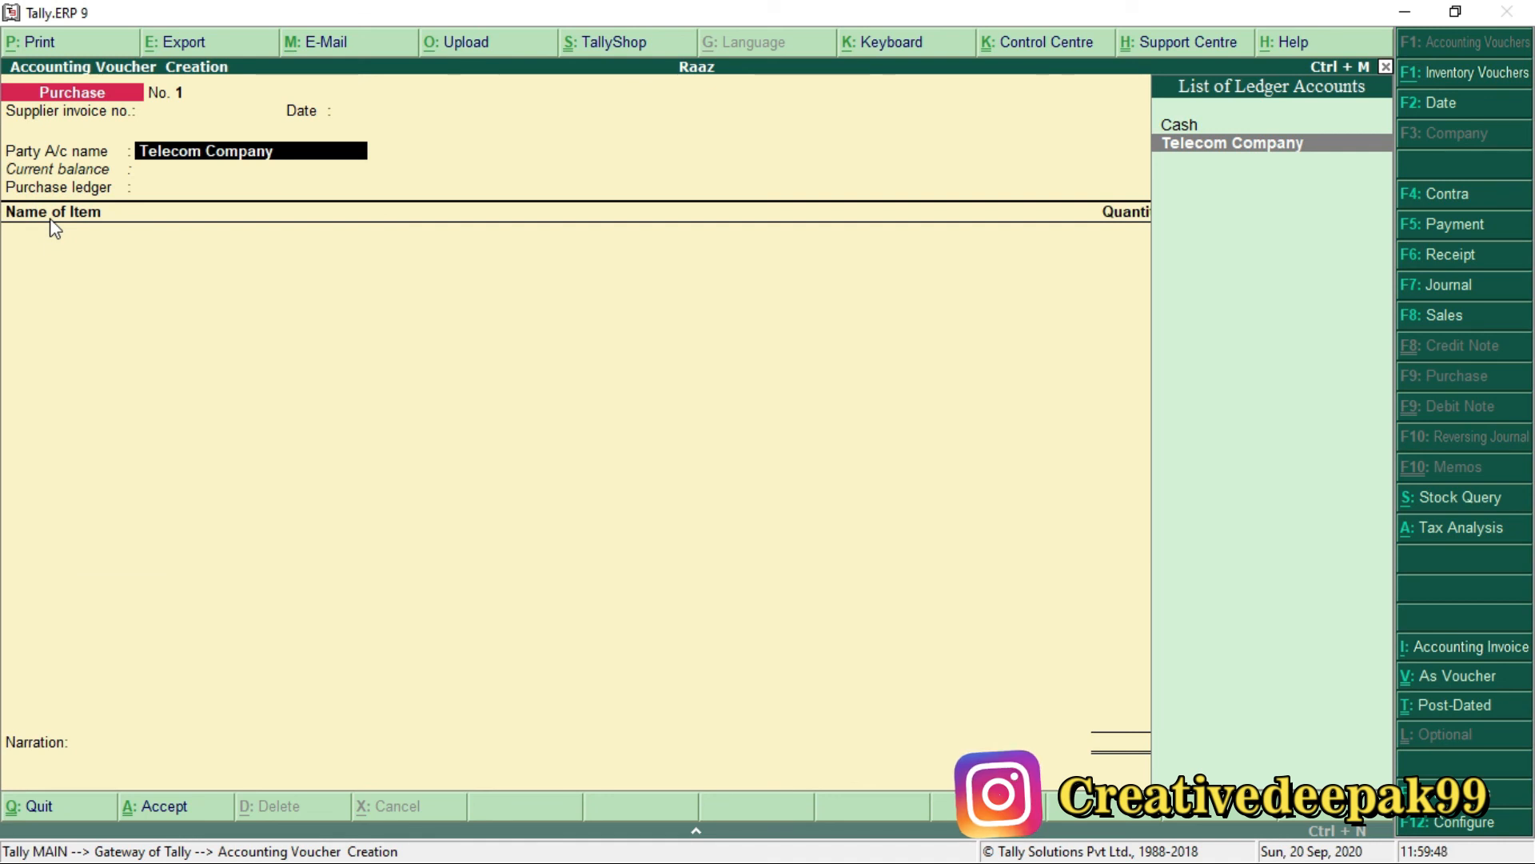
key("alt+i")
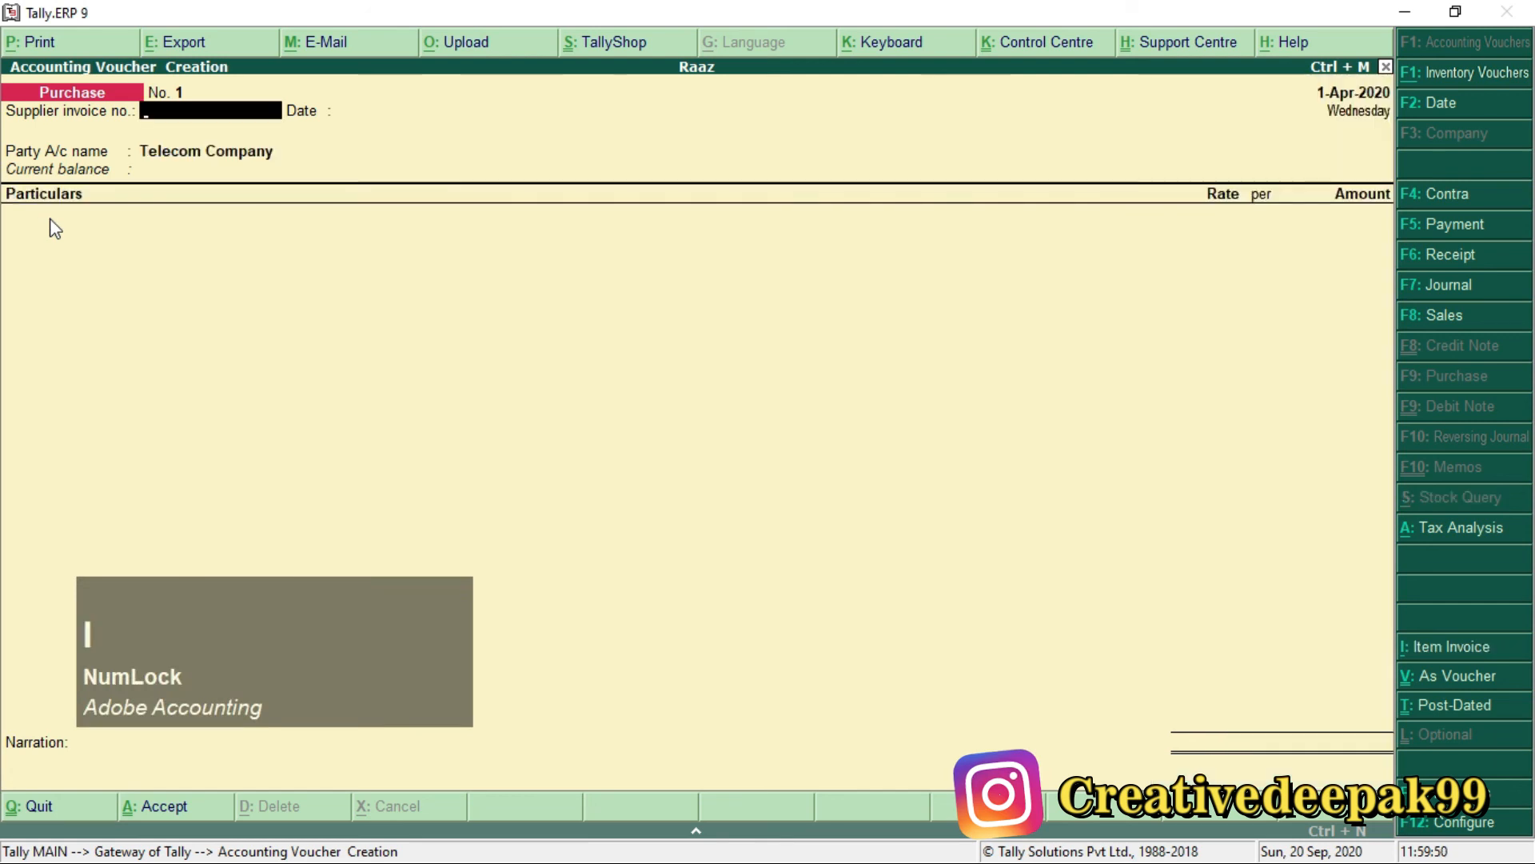
left_click(38, 197)
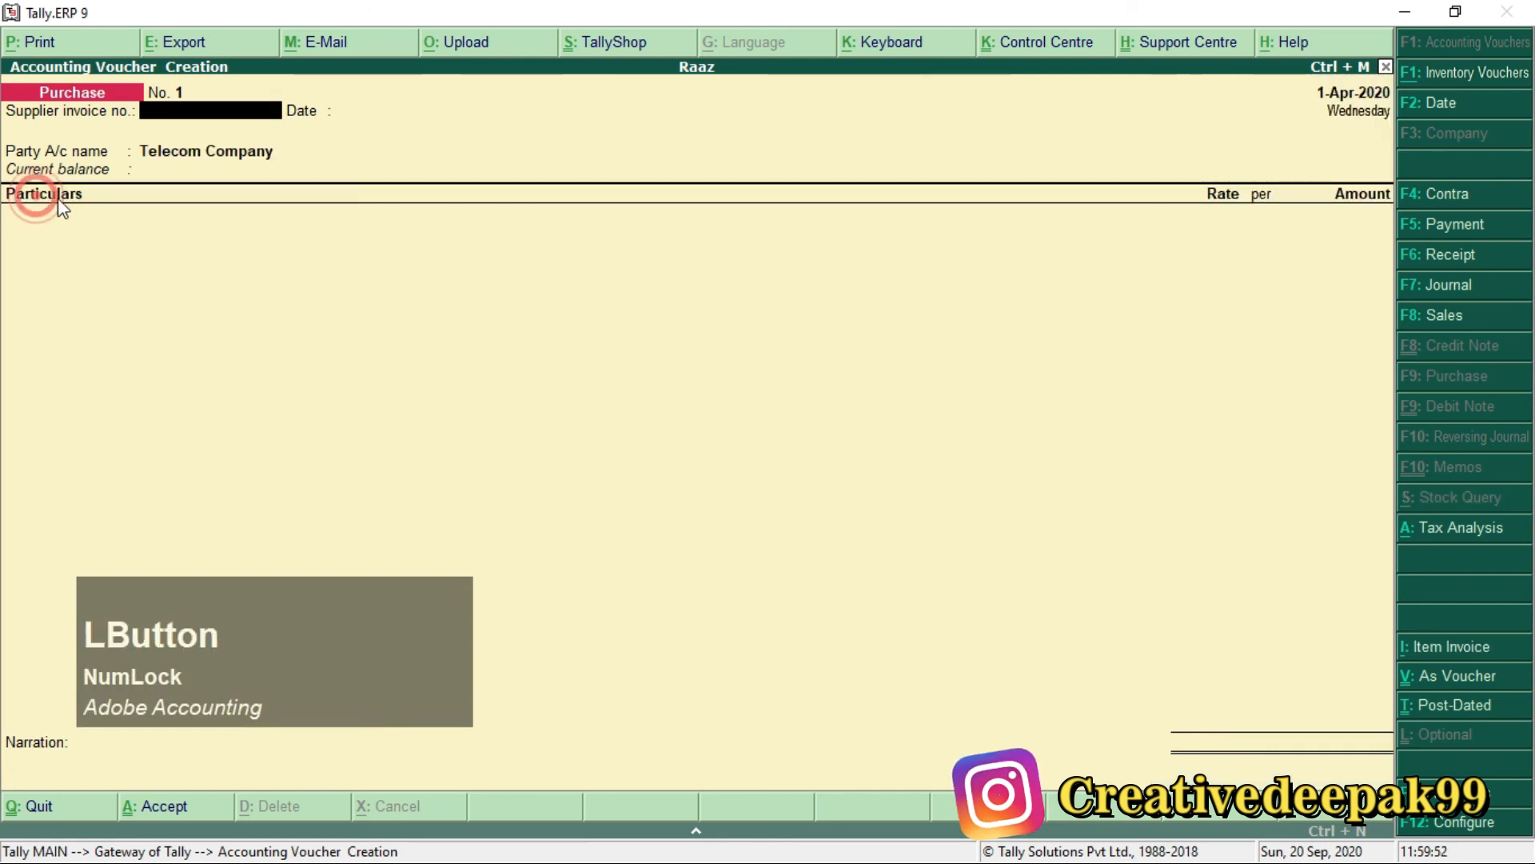
left_click(38, 197)
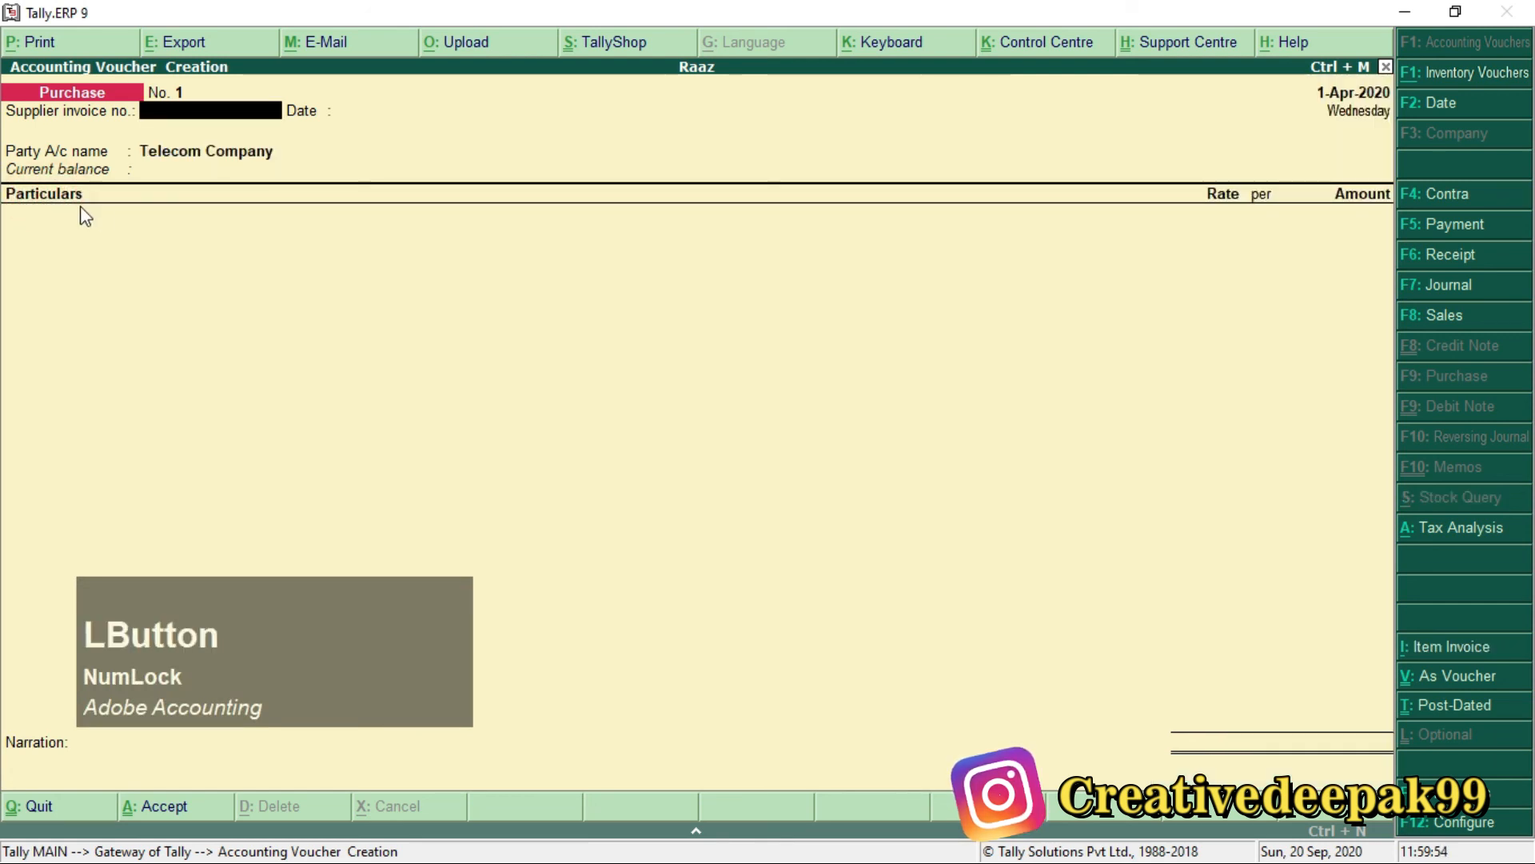
- Keep Telecom Company as the party and accept its supplier details with Bihar as the state
key("Return")
key("Return")
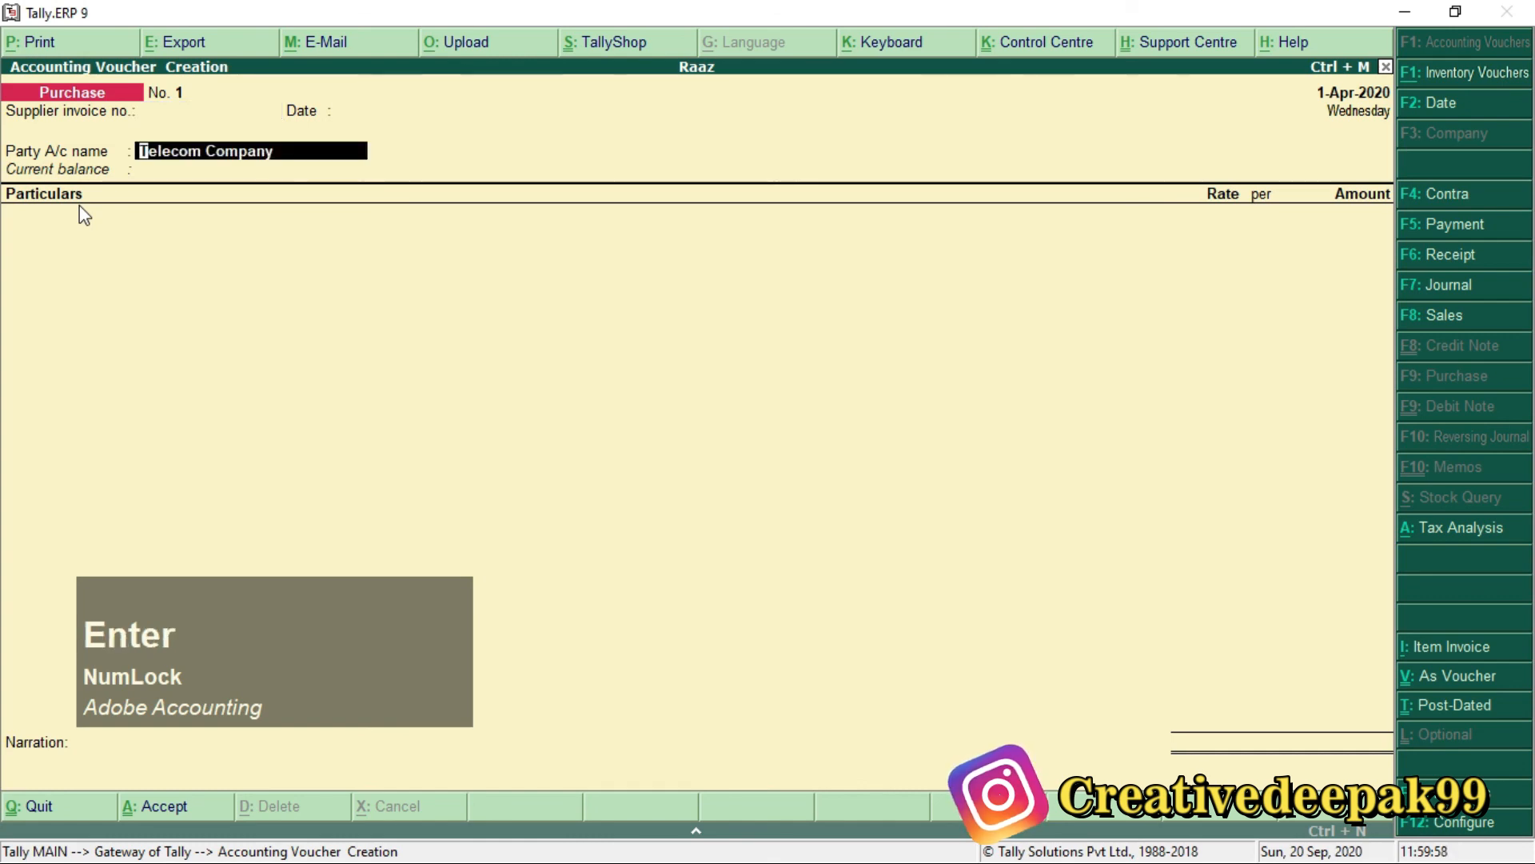
key("Return")
key("Return")
key("Return")
key("Return")
key("Return")
key("Return")
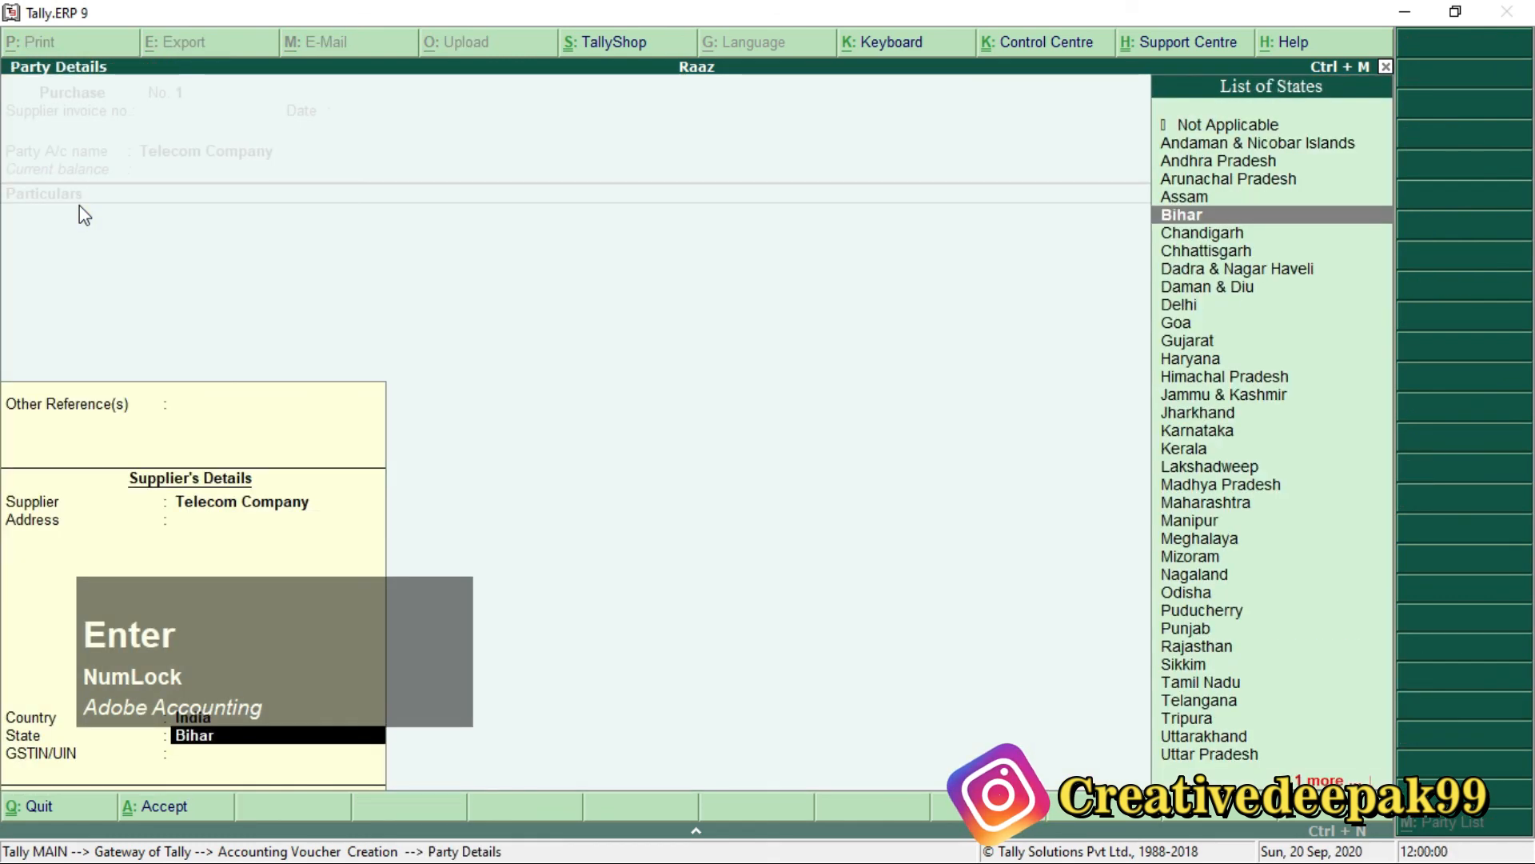
key("Return")
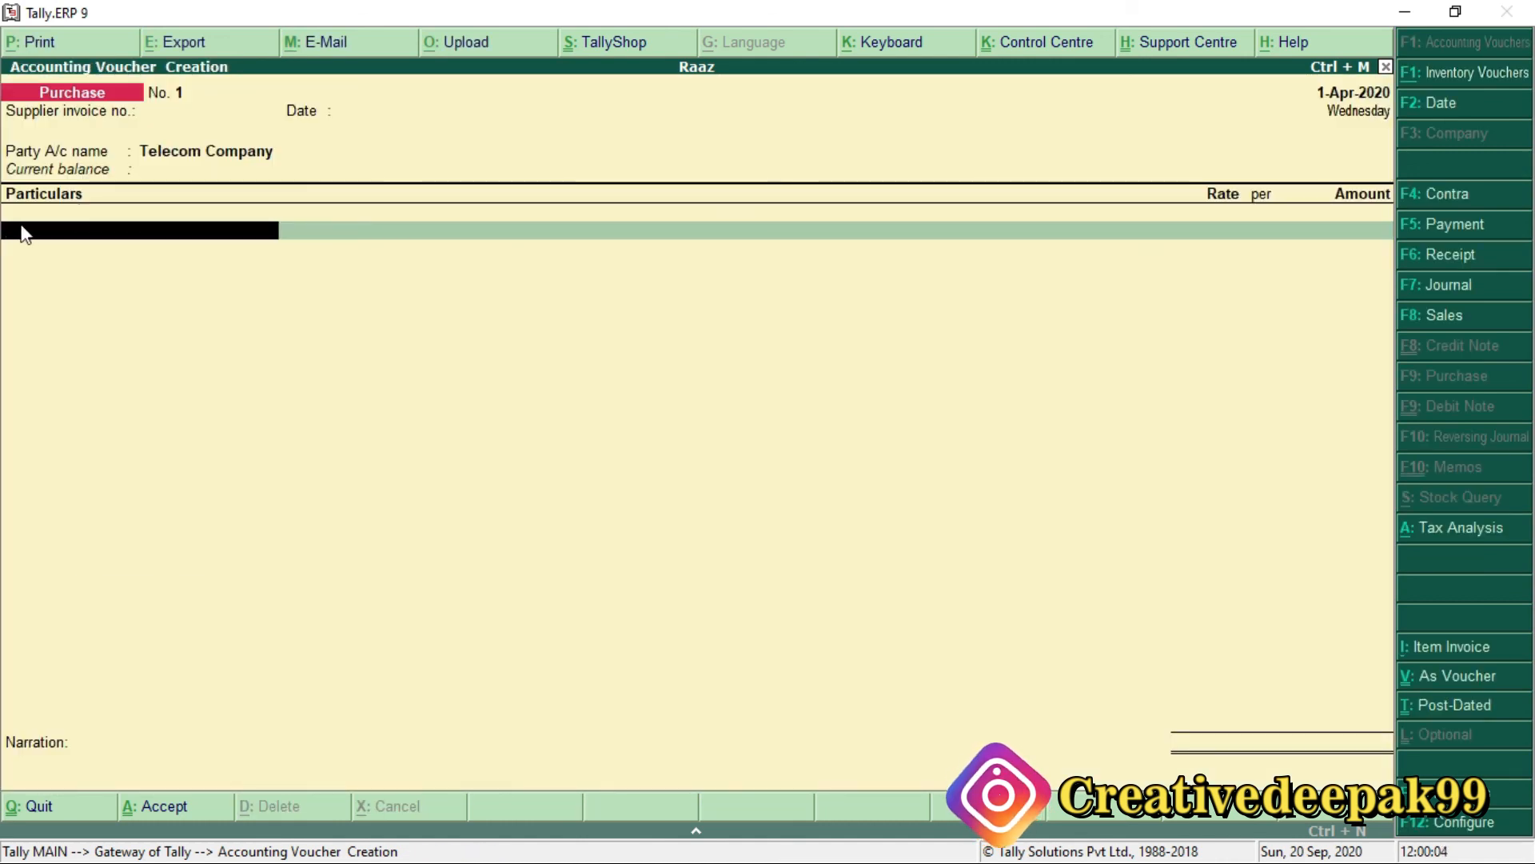
- Add the Recharge Voucher Rs. 555 ledger to the purchase particulars with an amount of 555
key("space")
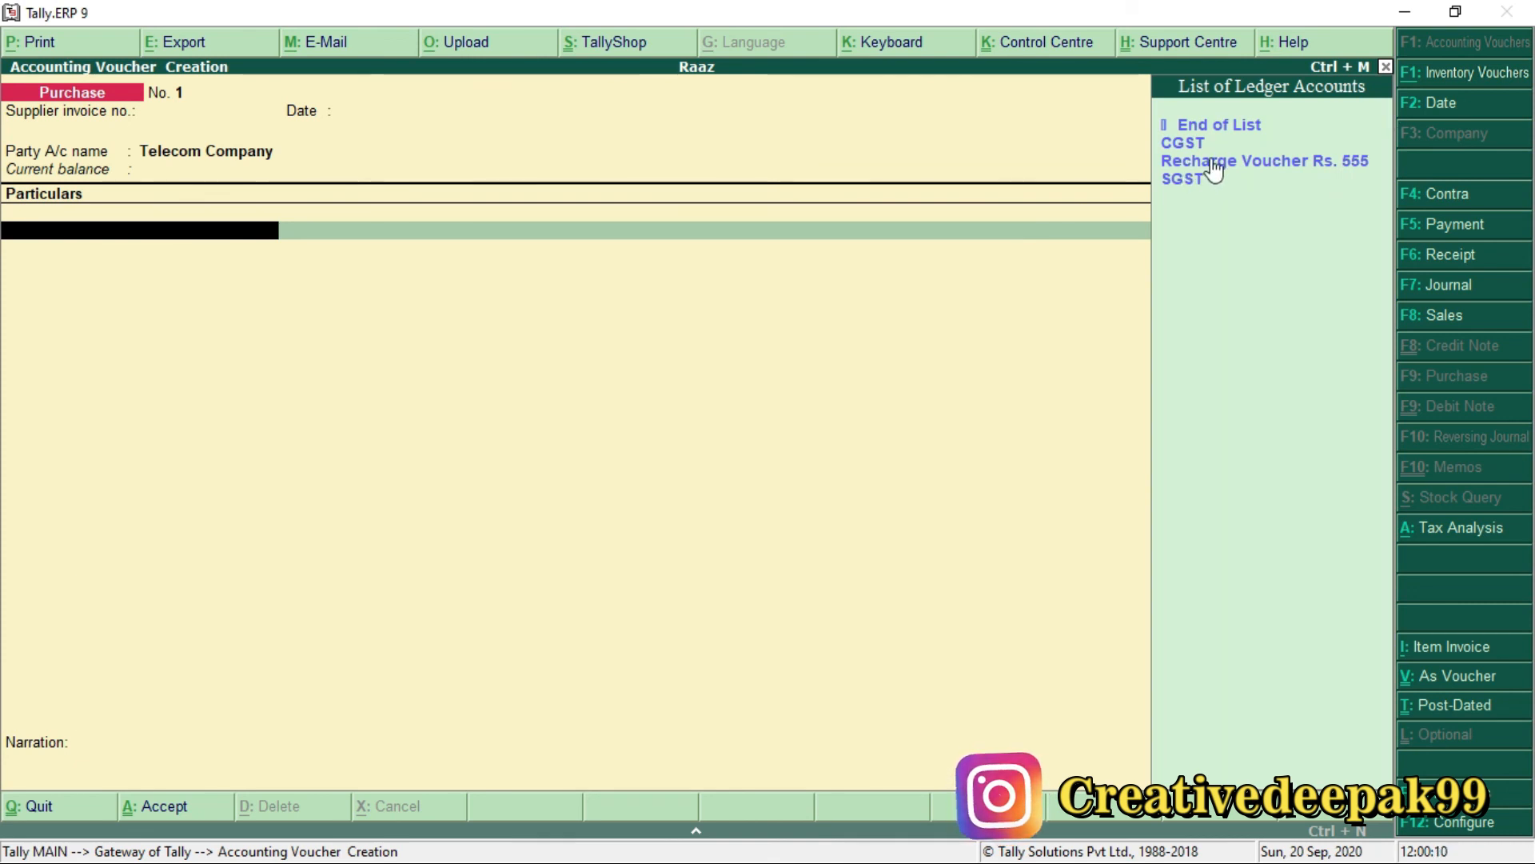
left_click(1260, 165)
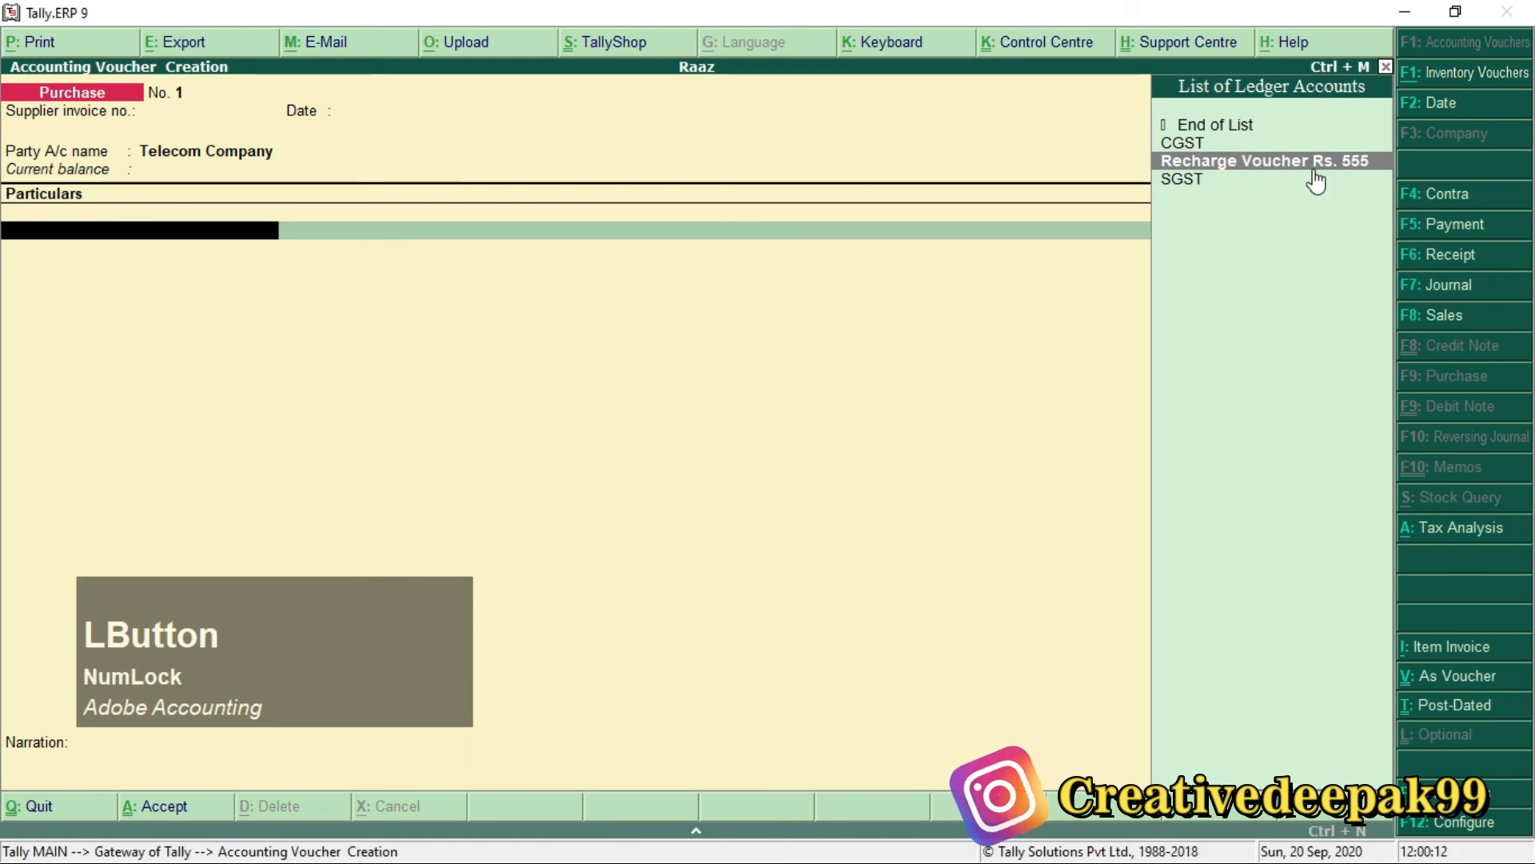
key("Return")
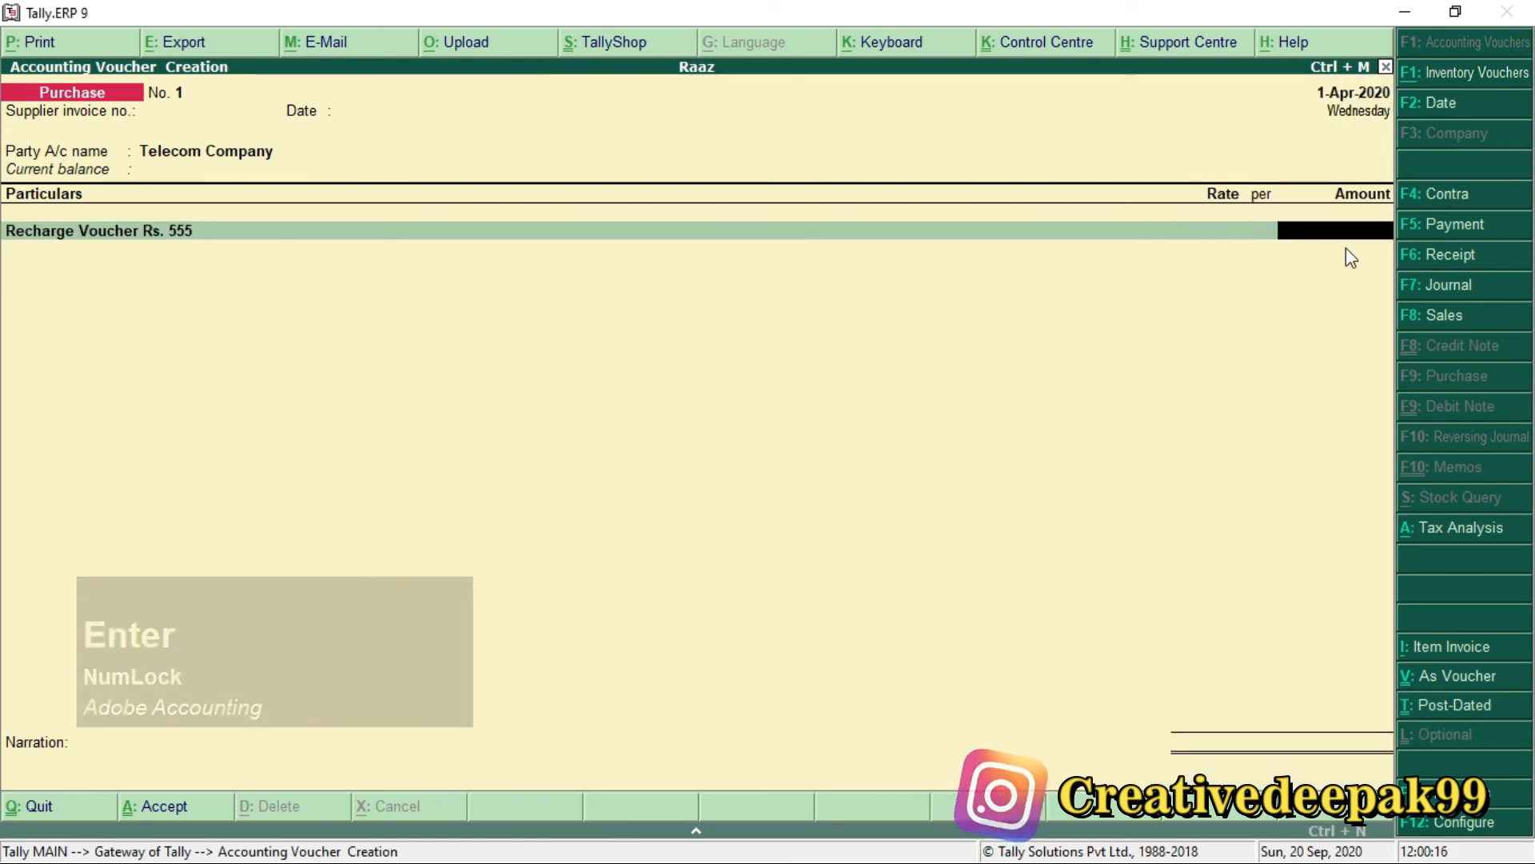
type("555")
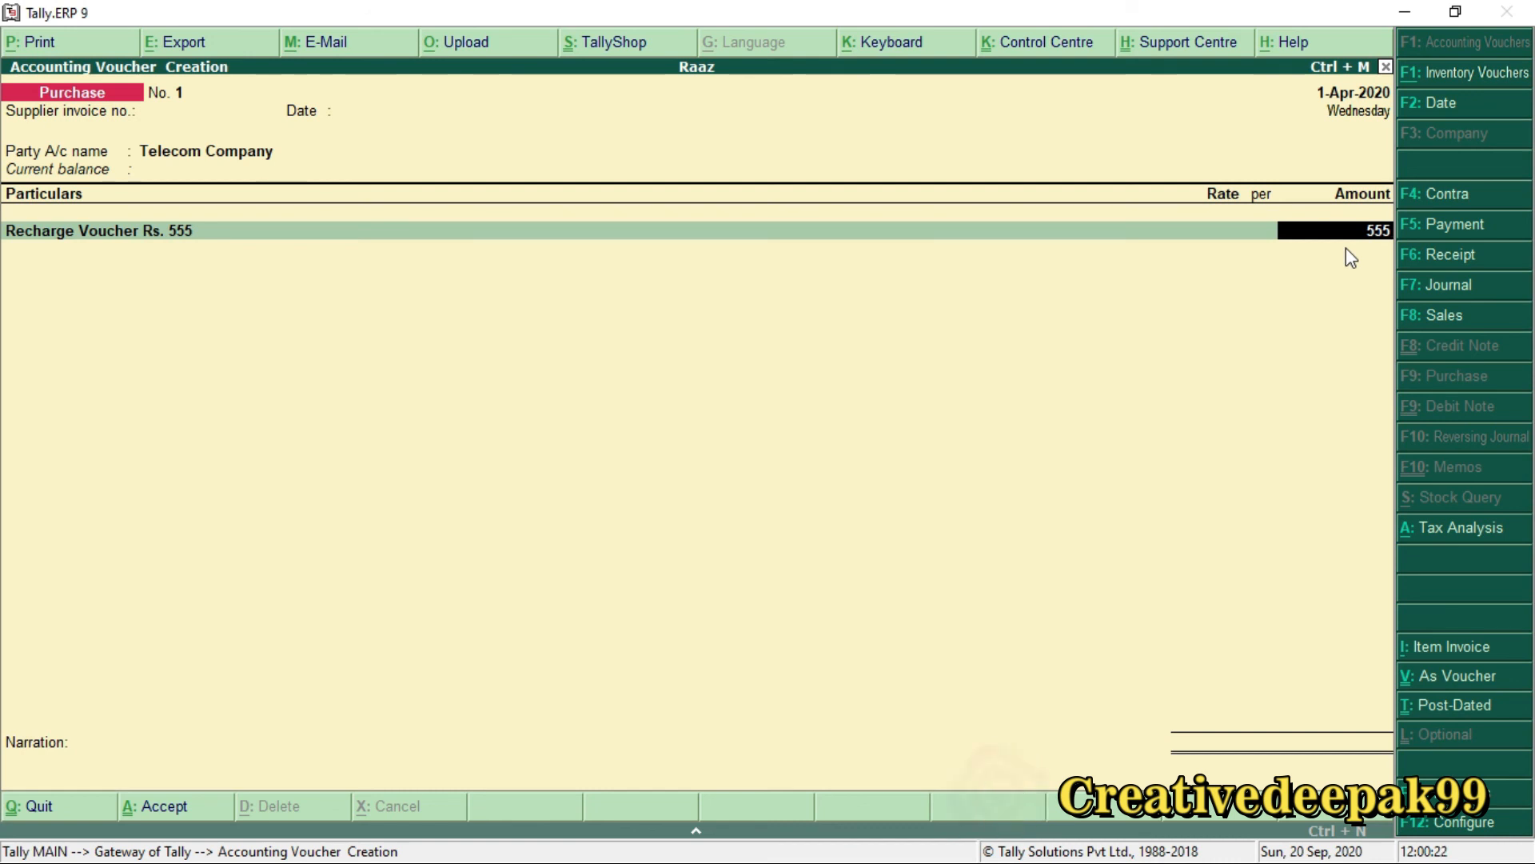
key("Return")
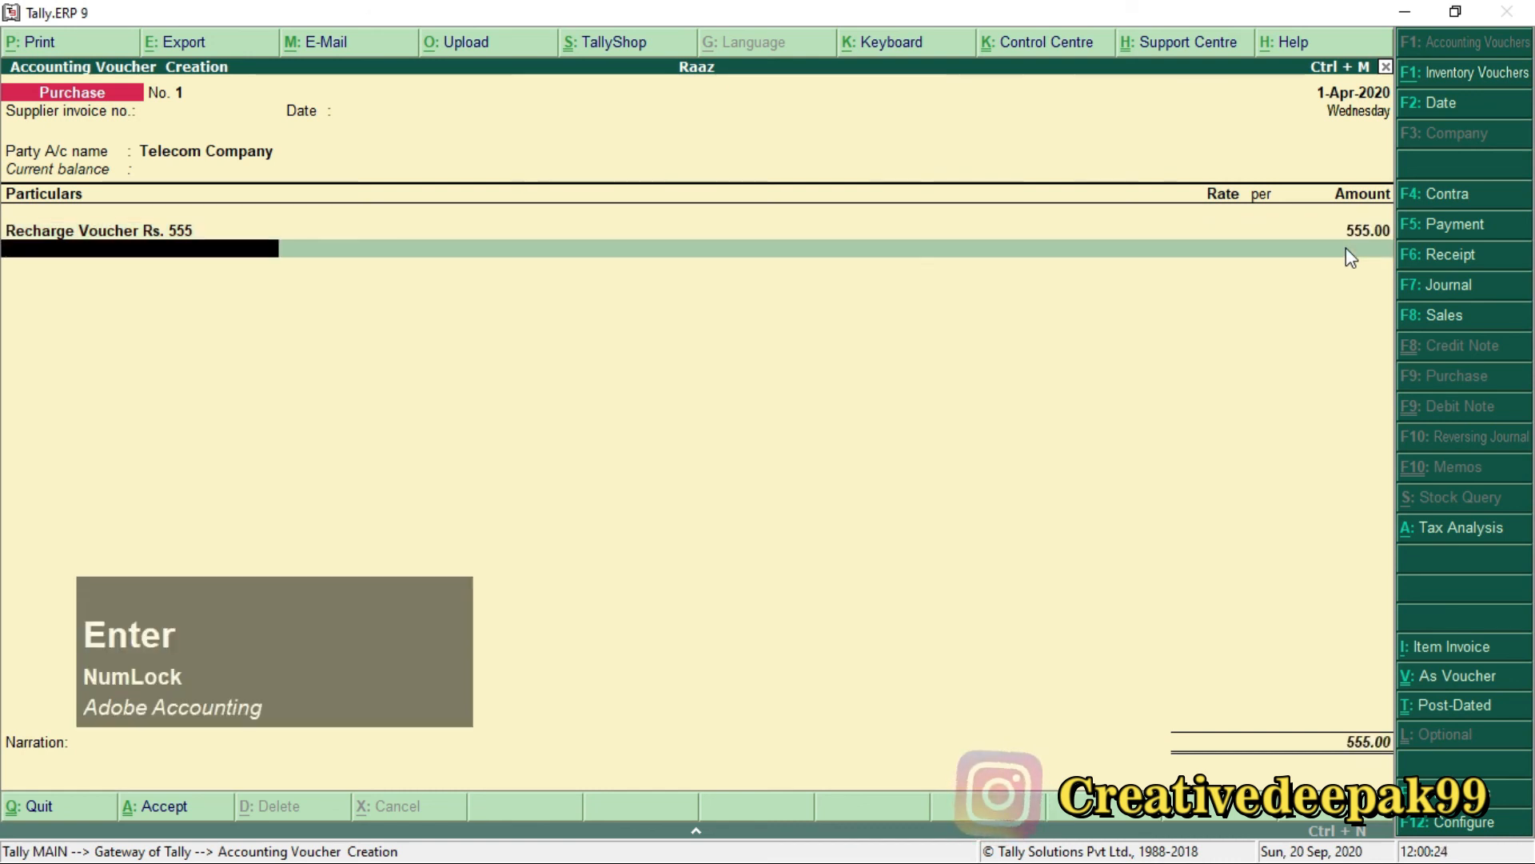
- Add the CGST and SGST ledgers below the recharge voucher line, accepting their automatically calculated amounts
type("C")
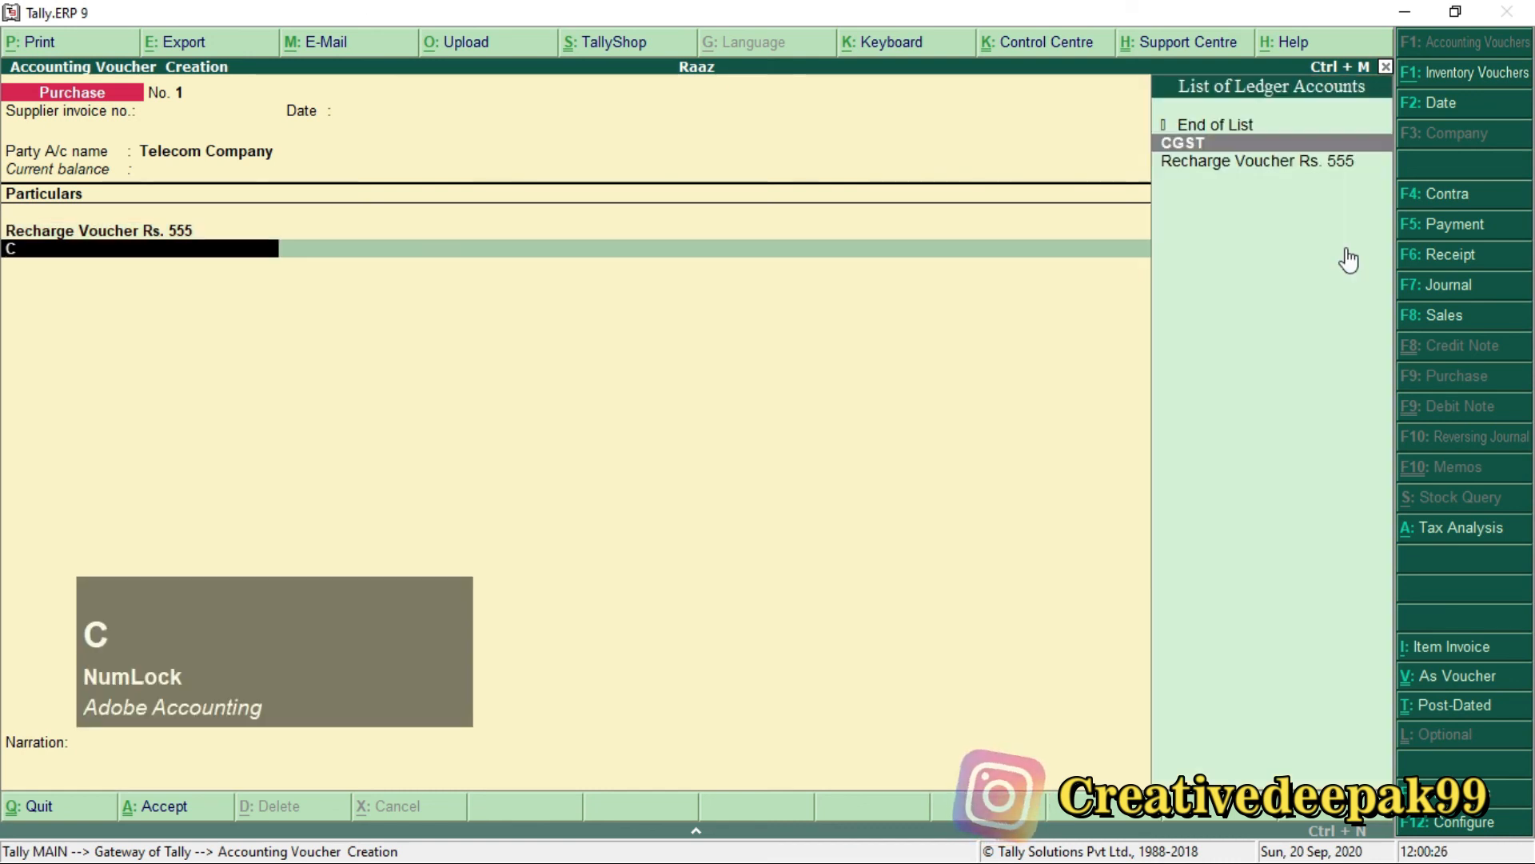
key("Return")
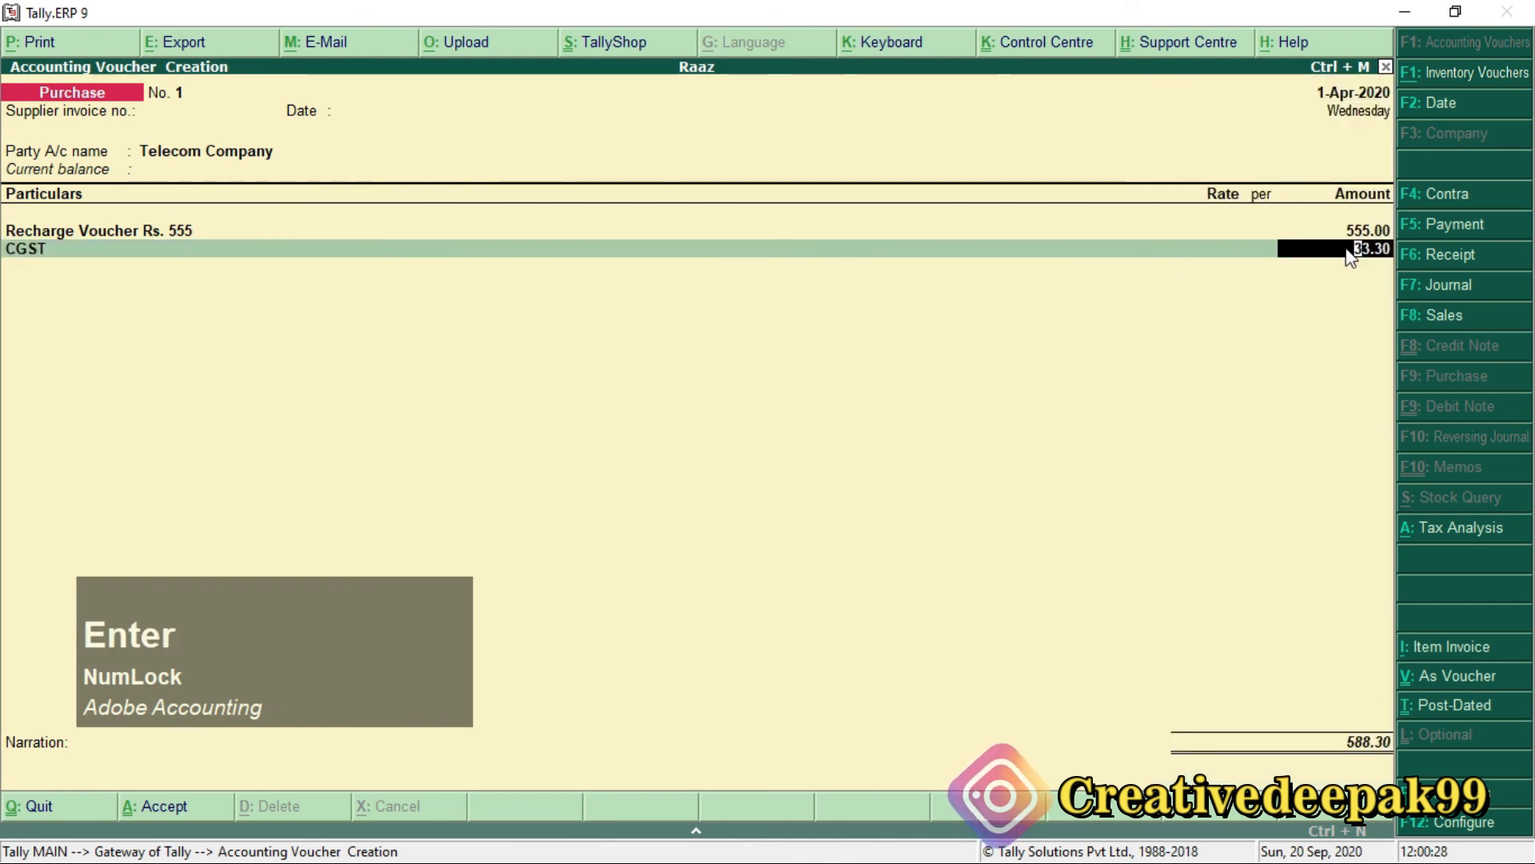
key("Return")
type("S")
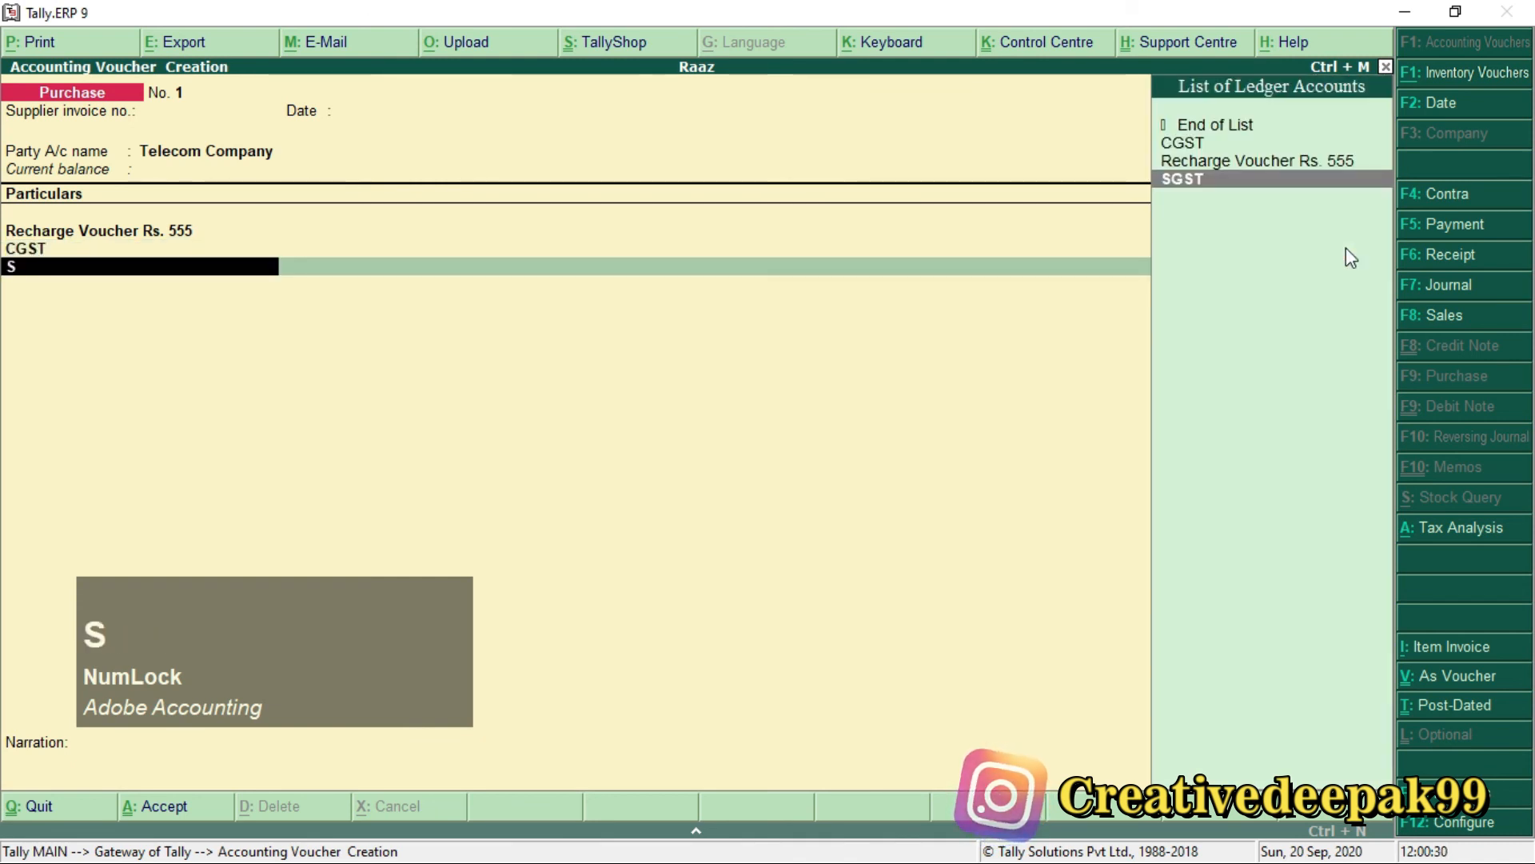
key("Return")
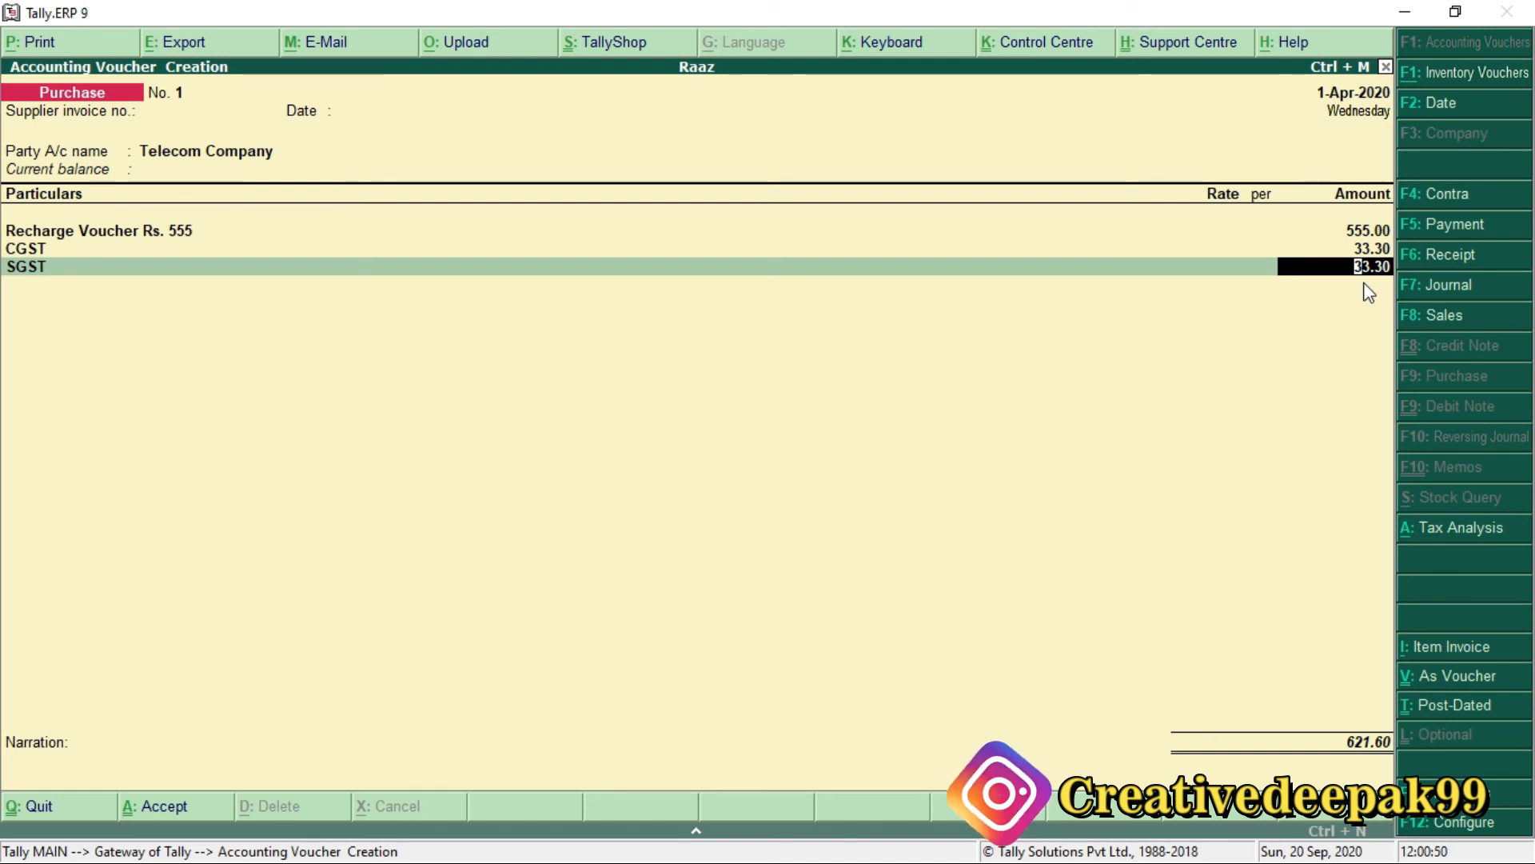
key("Return")
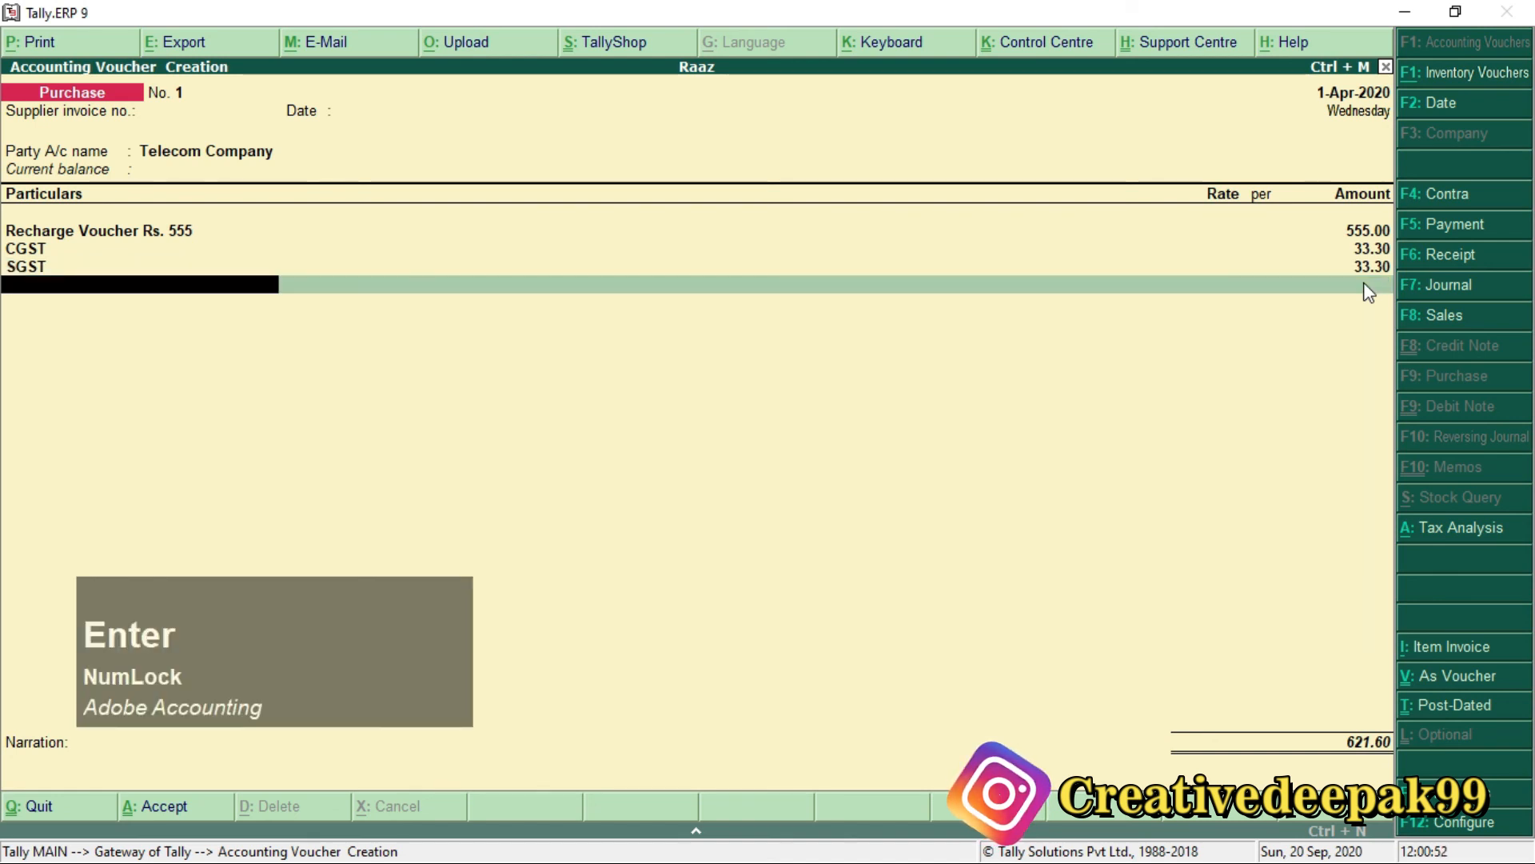
- Finish the purchase particulars and allocate Telecom Company's full amount to a New Ref bill named Jio555, leaving the due date blank
key("Return")
key("Return")
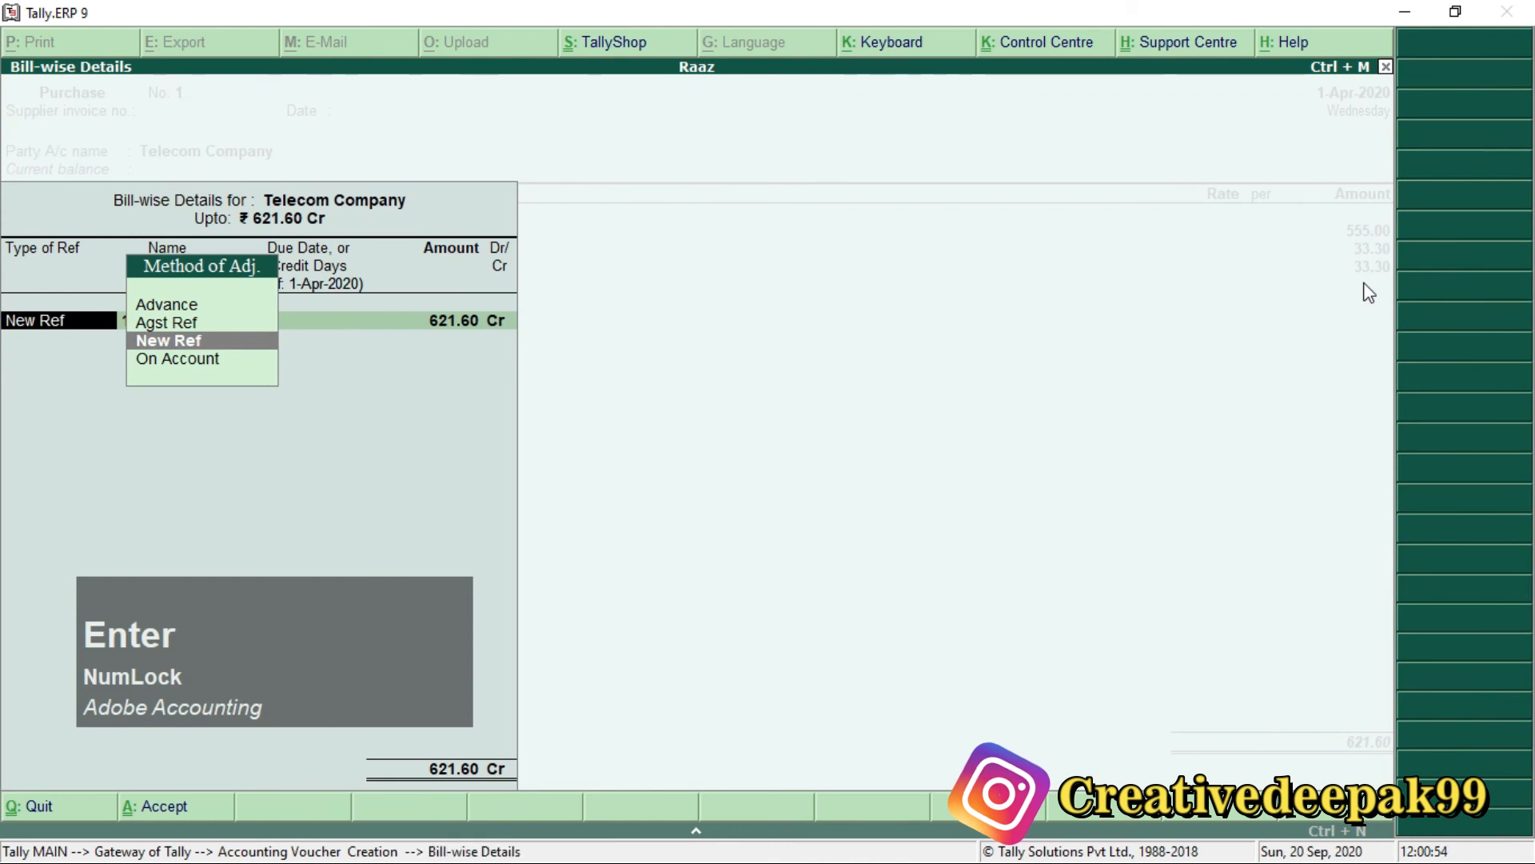
key("Return")
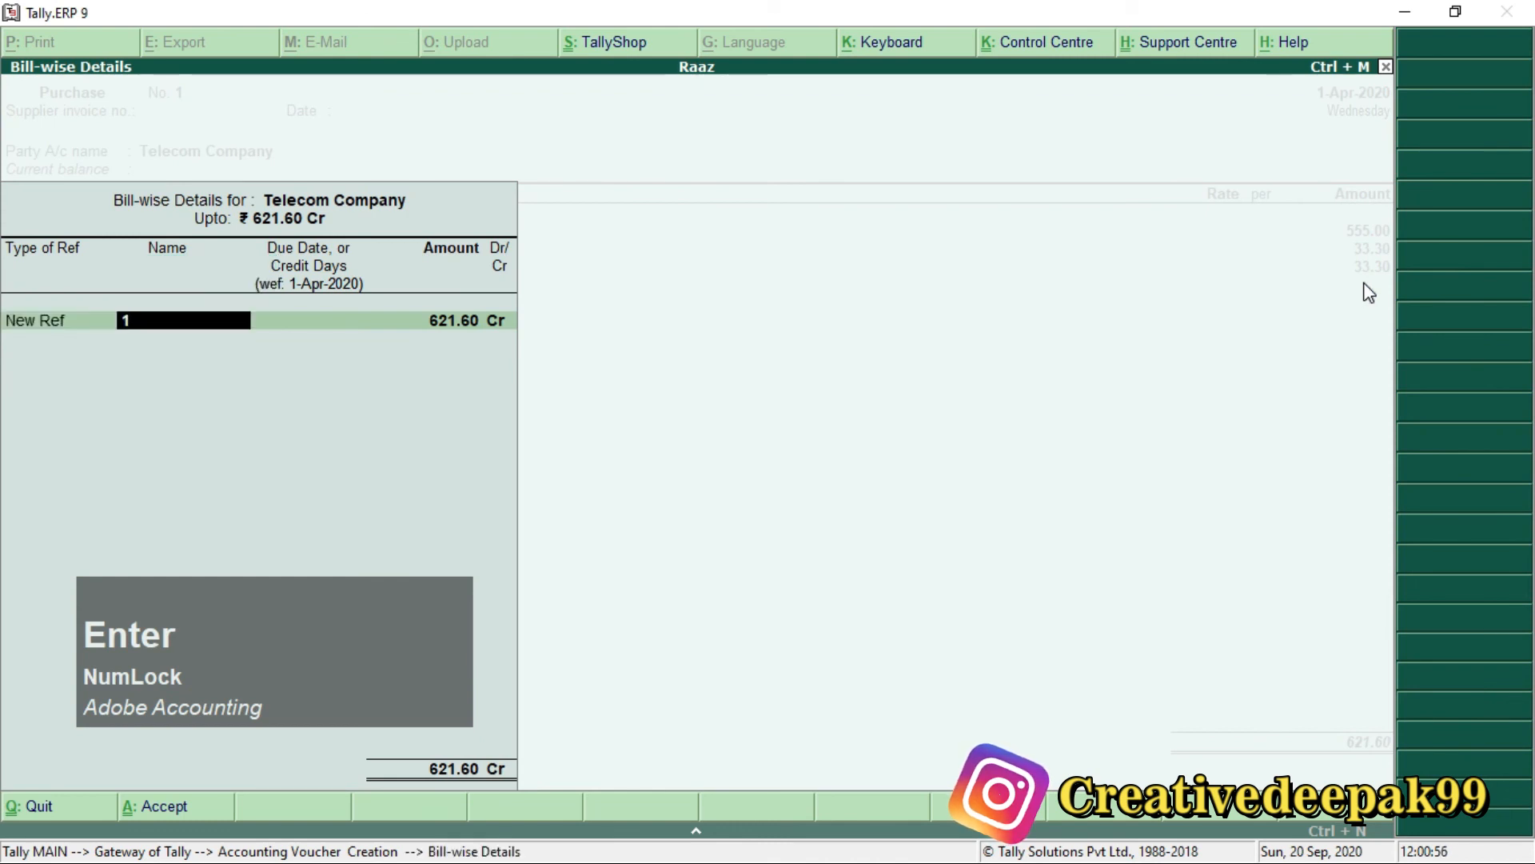
key("shift")
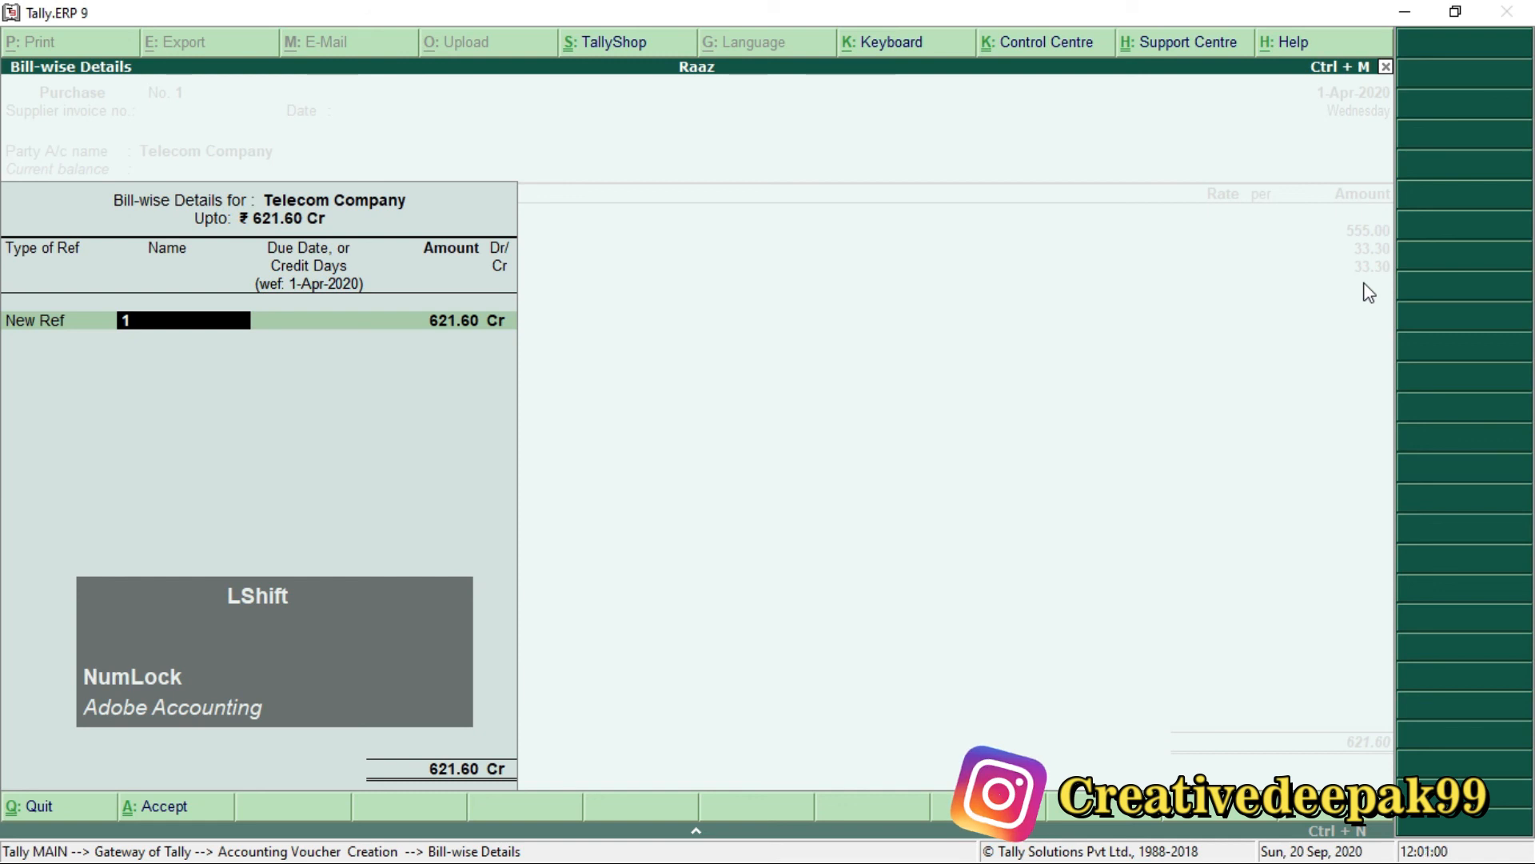
type("Jio")
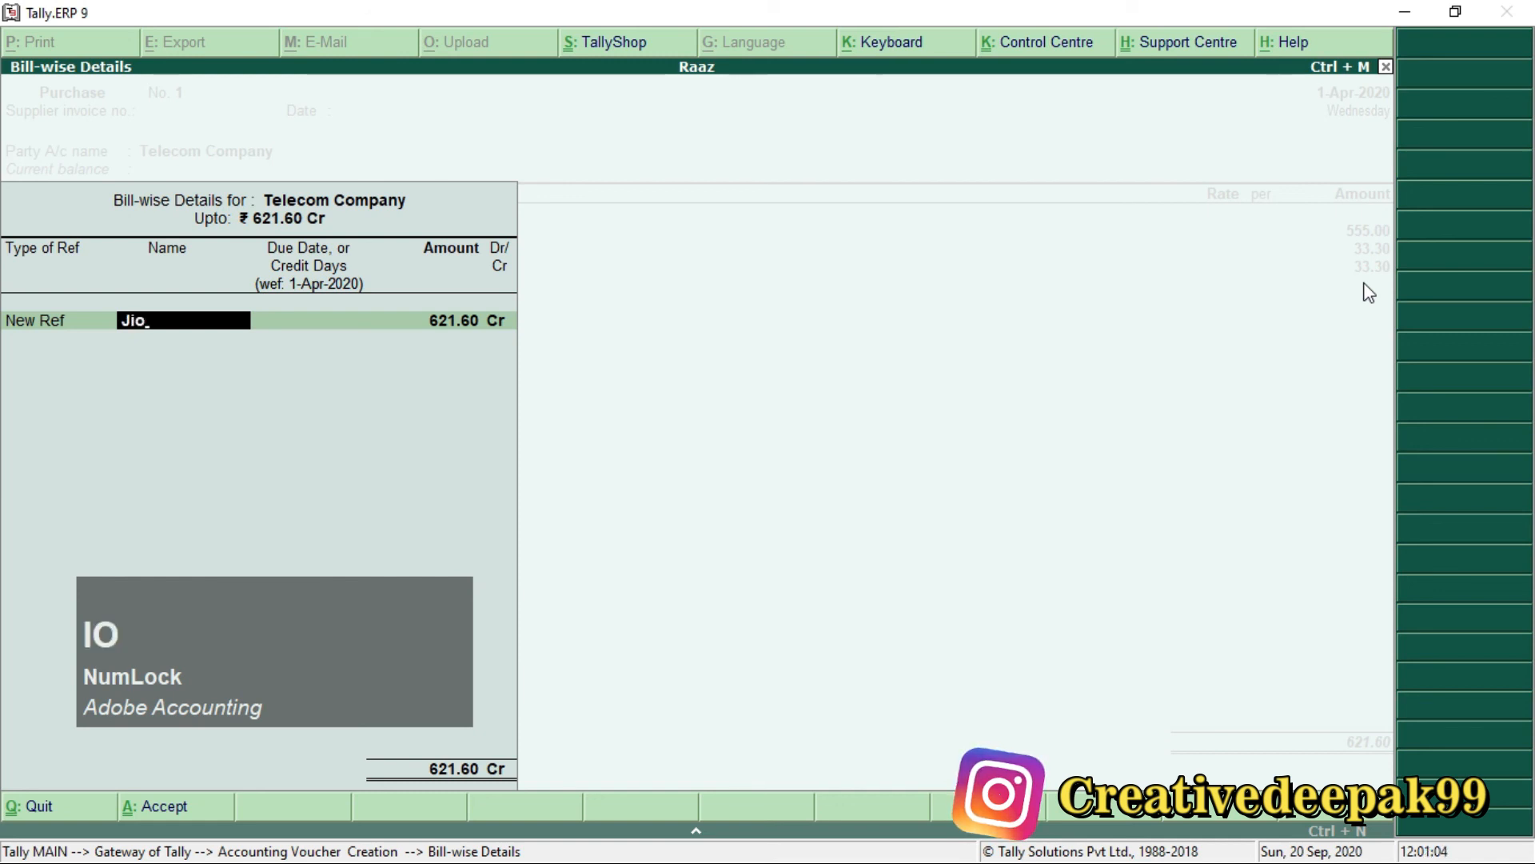
type("55")
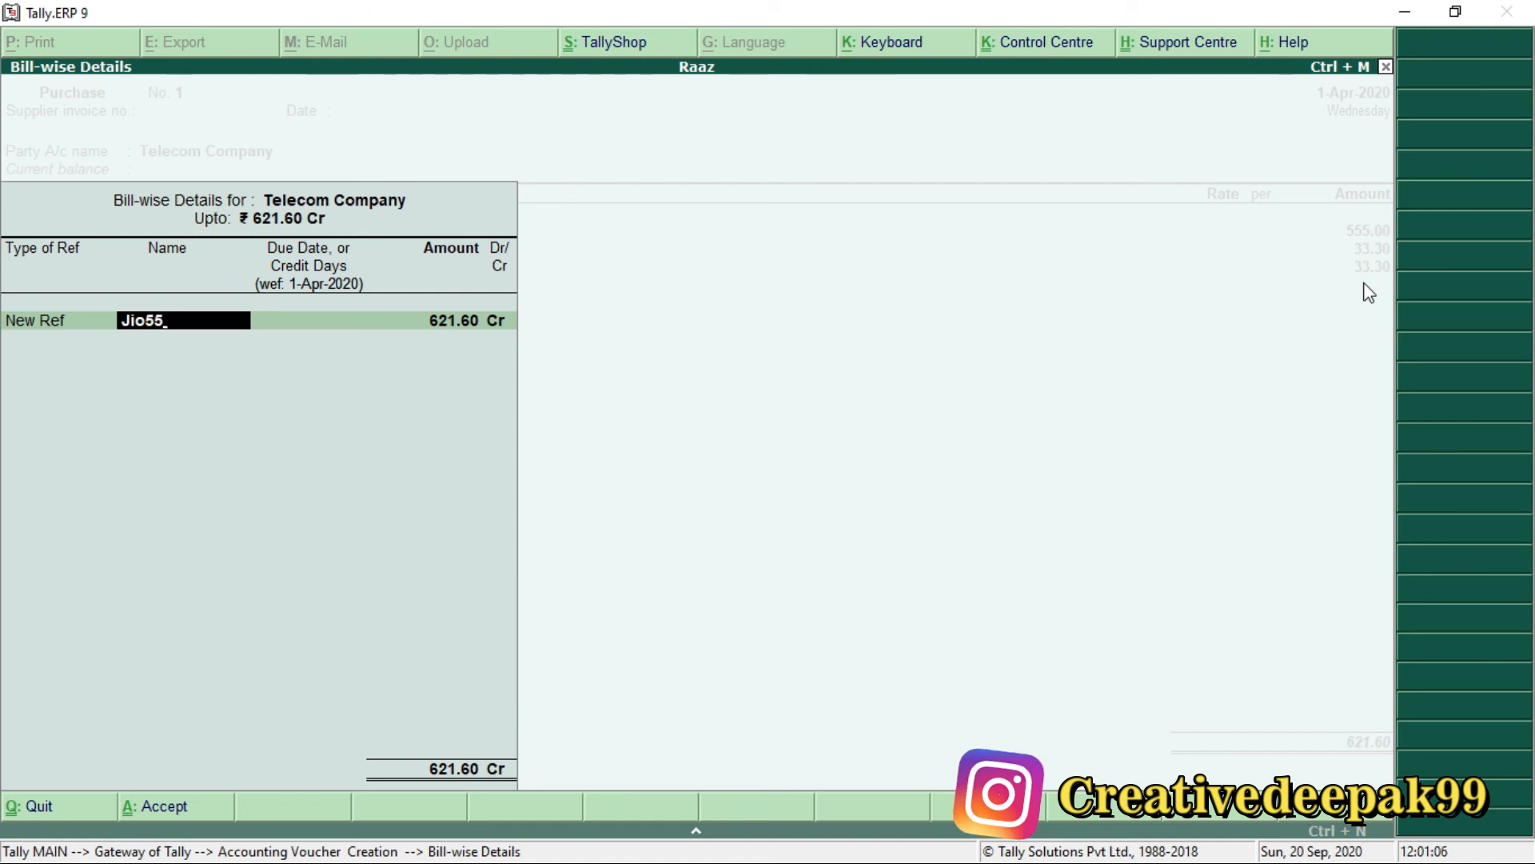
type("5")
key("Return")
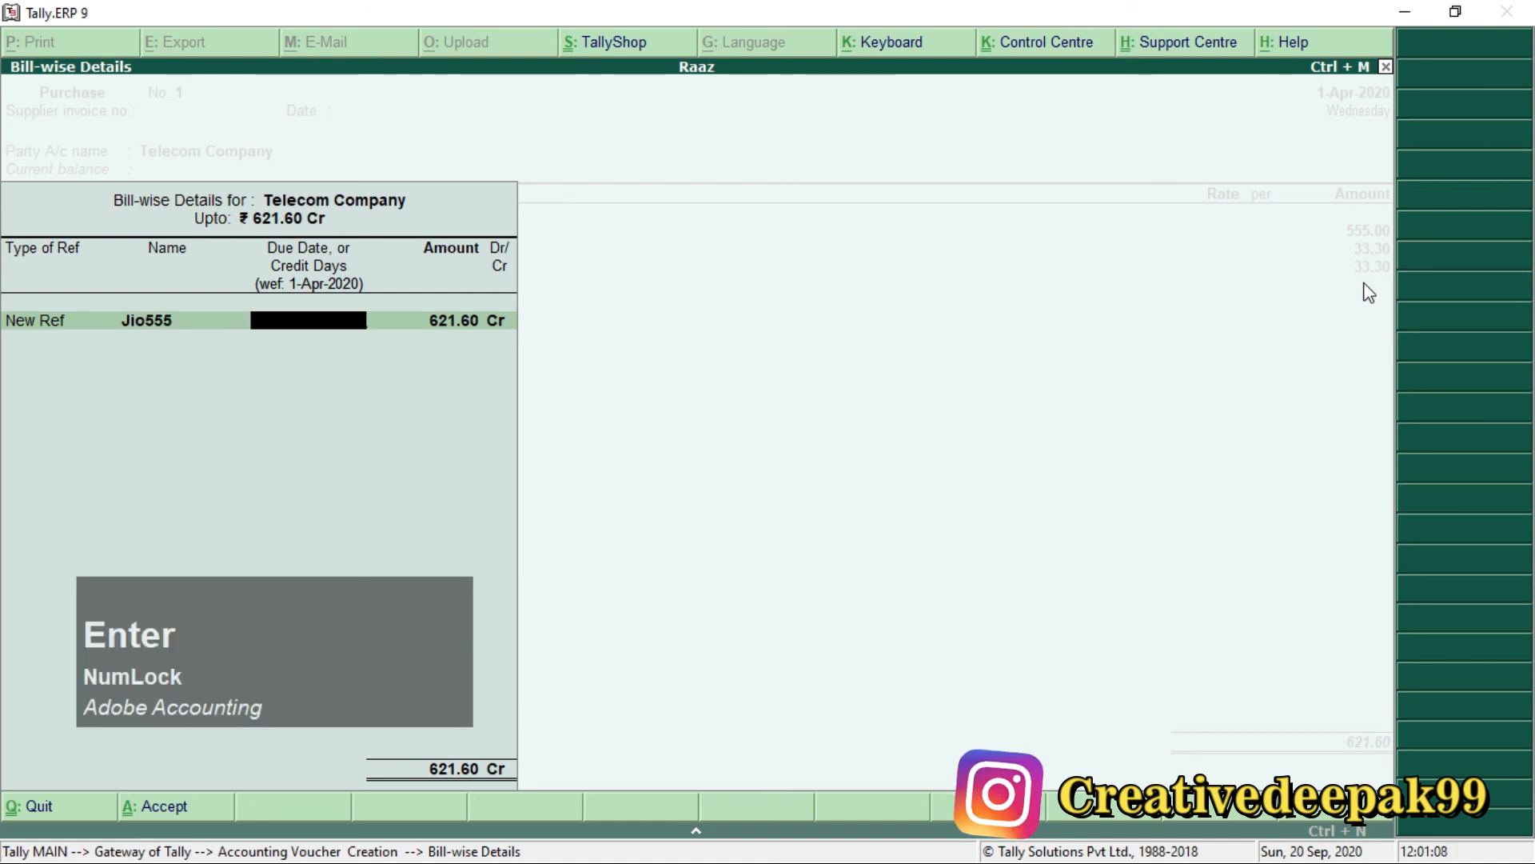
key("Return")
key("Return")
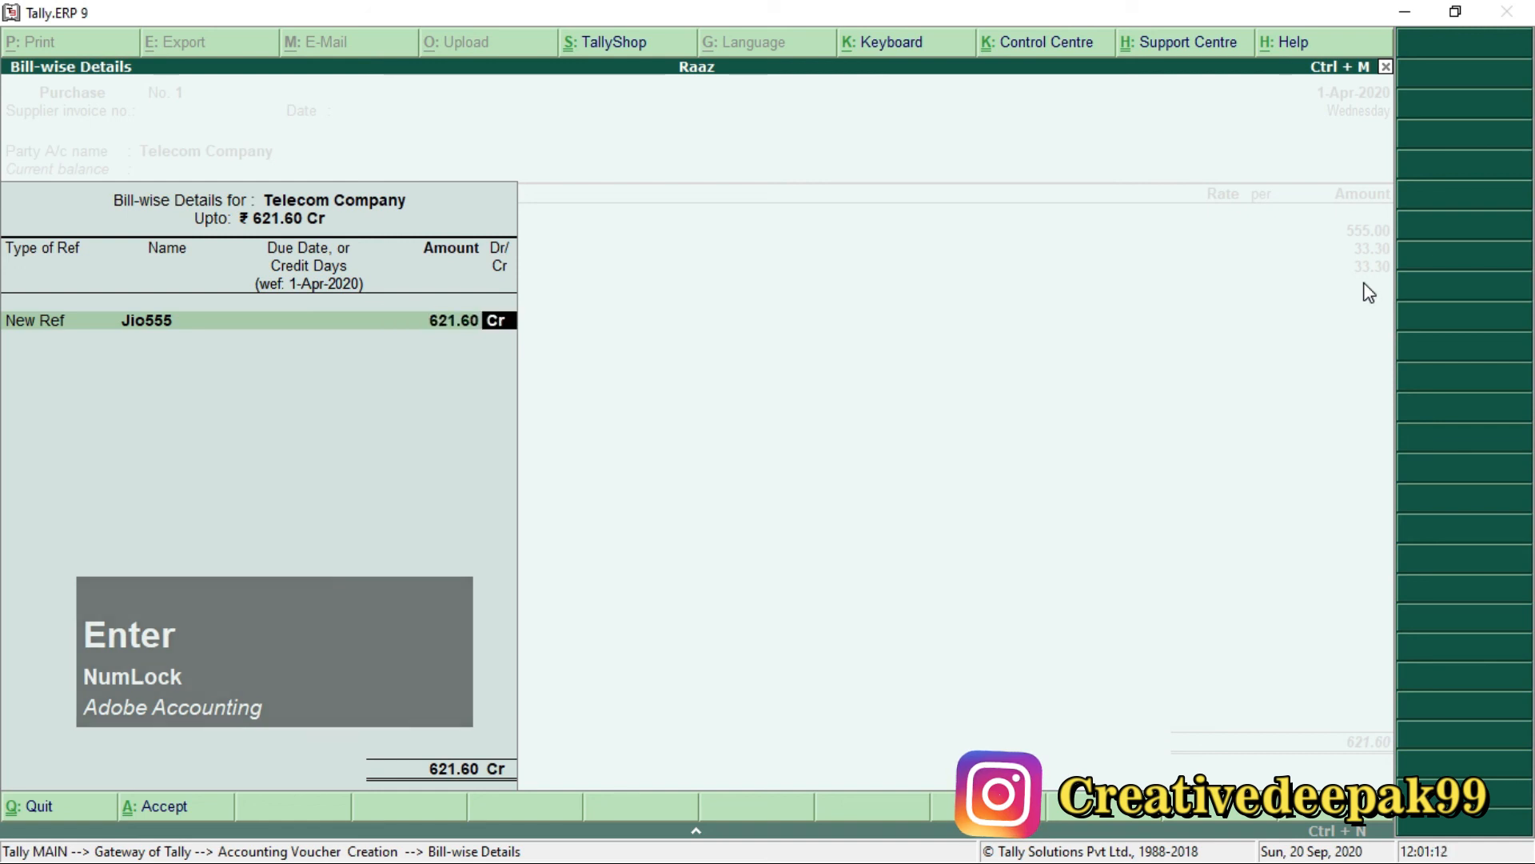
- Save the purchase voucher without a narration and return to the Gateway of Tally
key("Return")
key("Return")
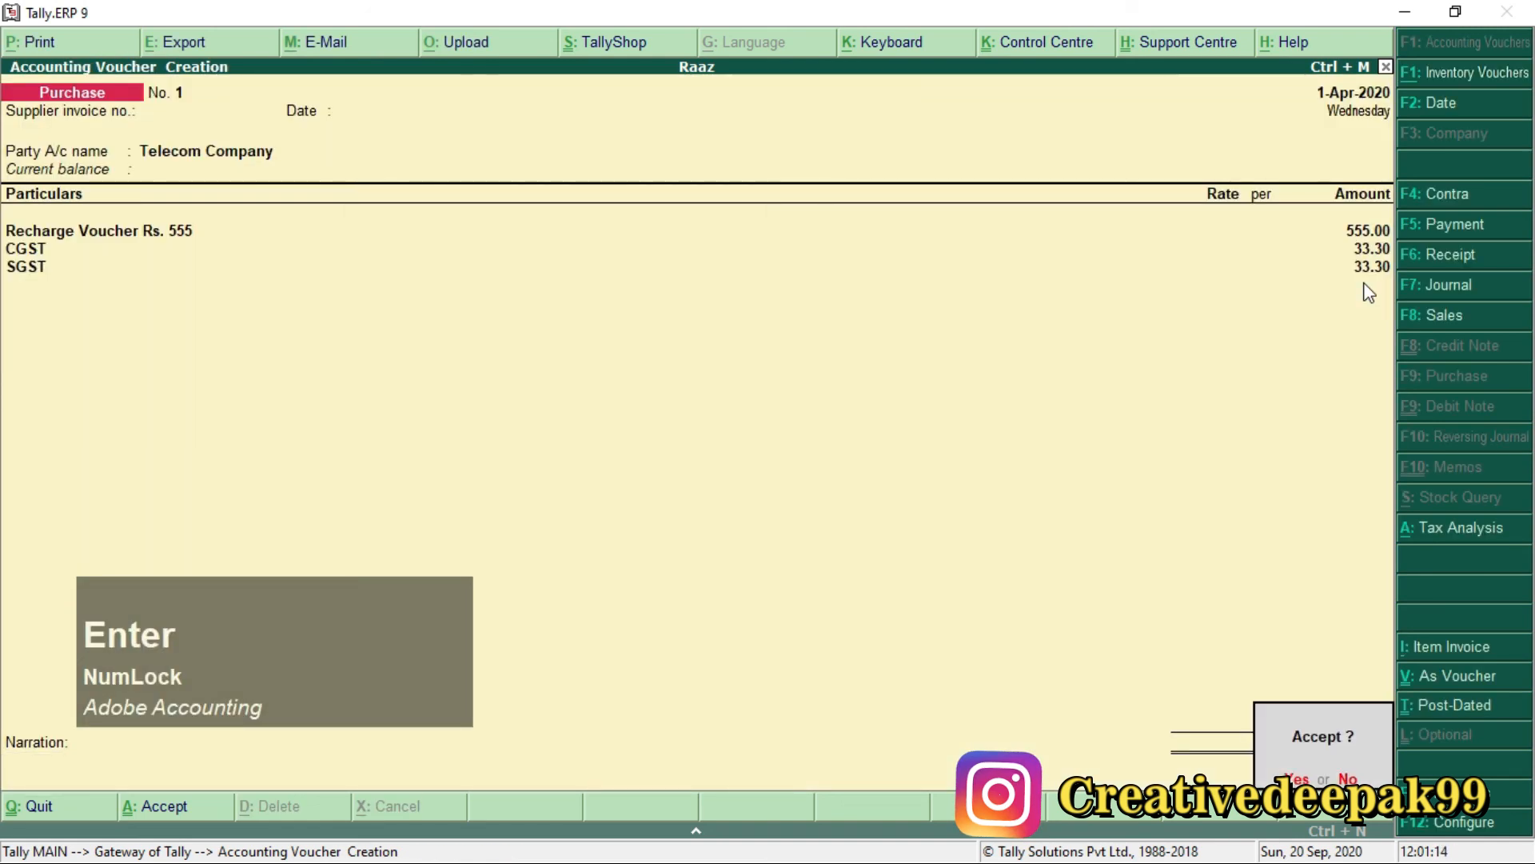
key("Return")
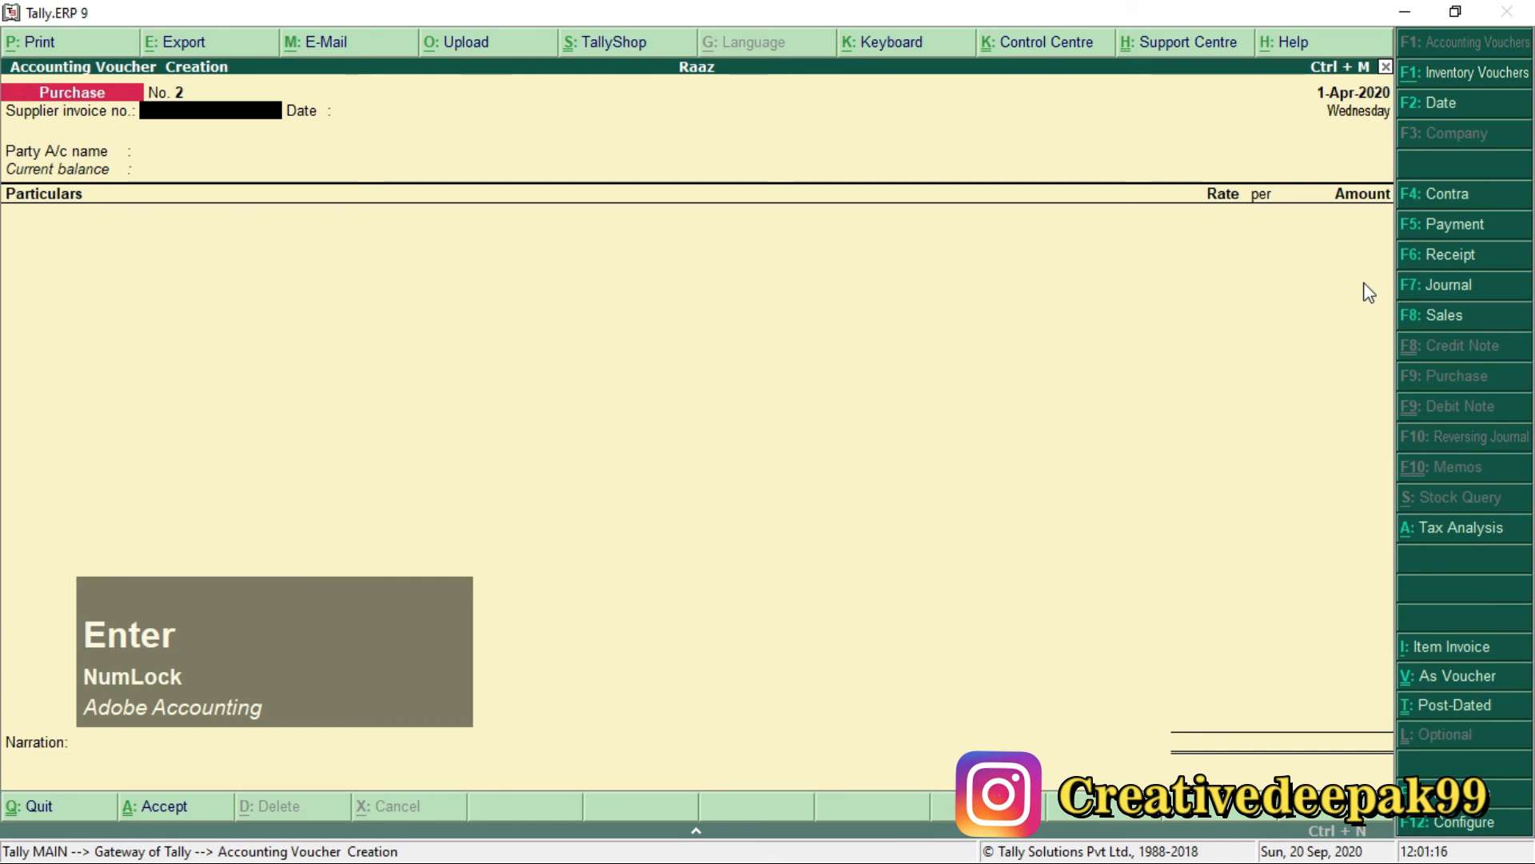
key("Escape")
key("Escape")
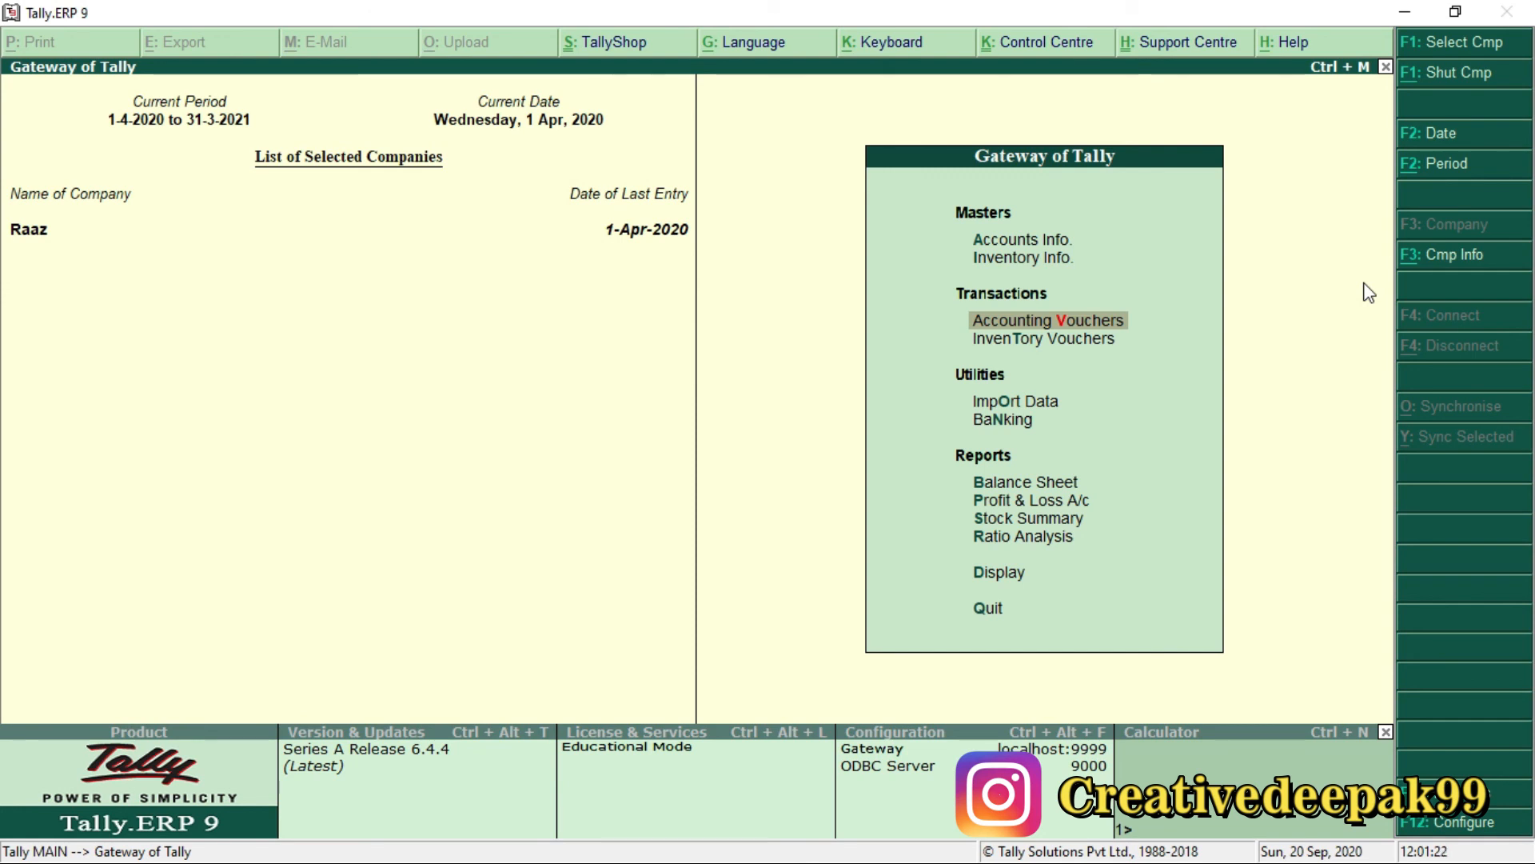
- Start a payment voucher and choose Telecom Company as the debit ledger
key("Down")
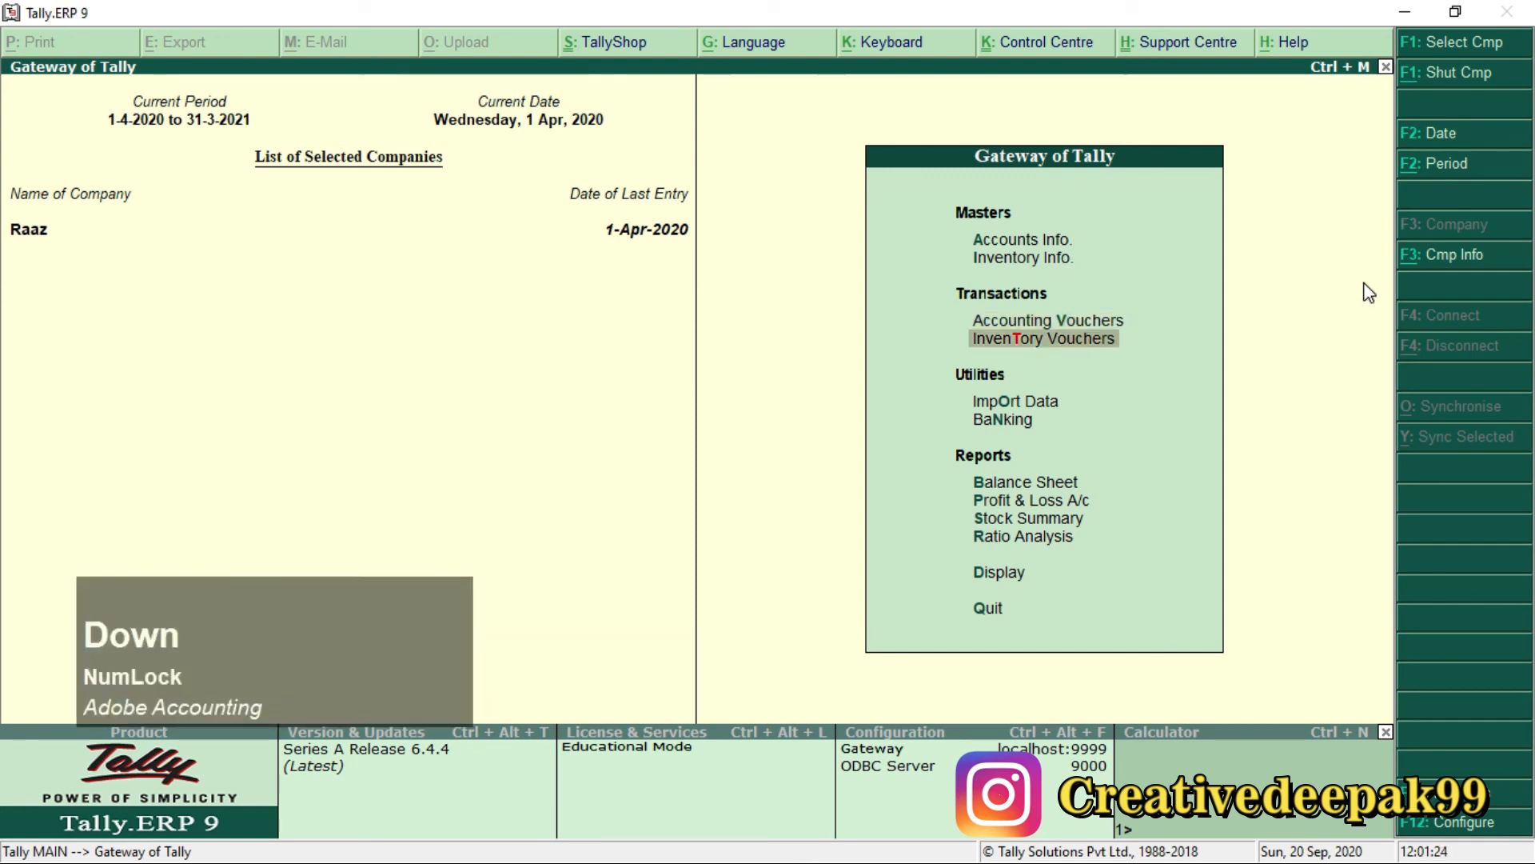
key("Up")
key("Return")
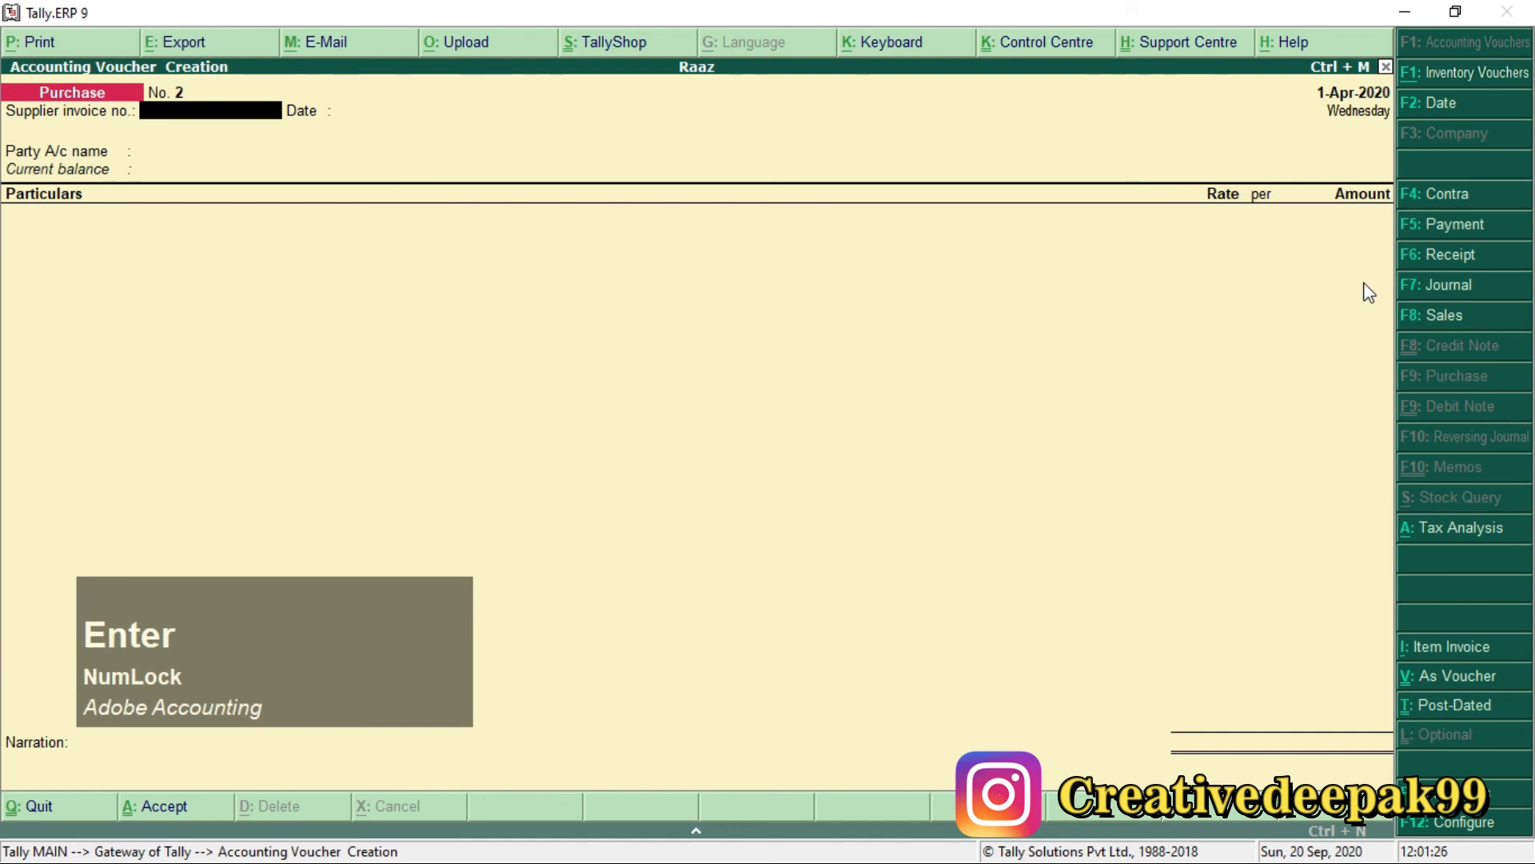
key("F5")
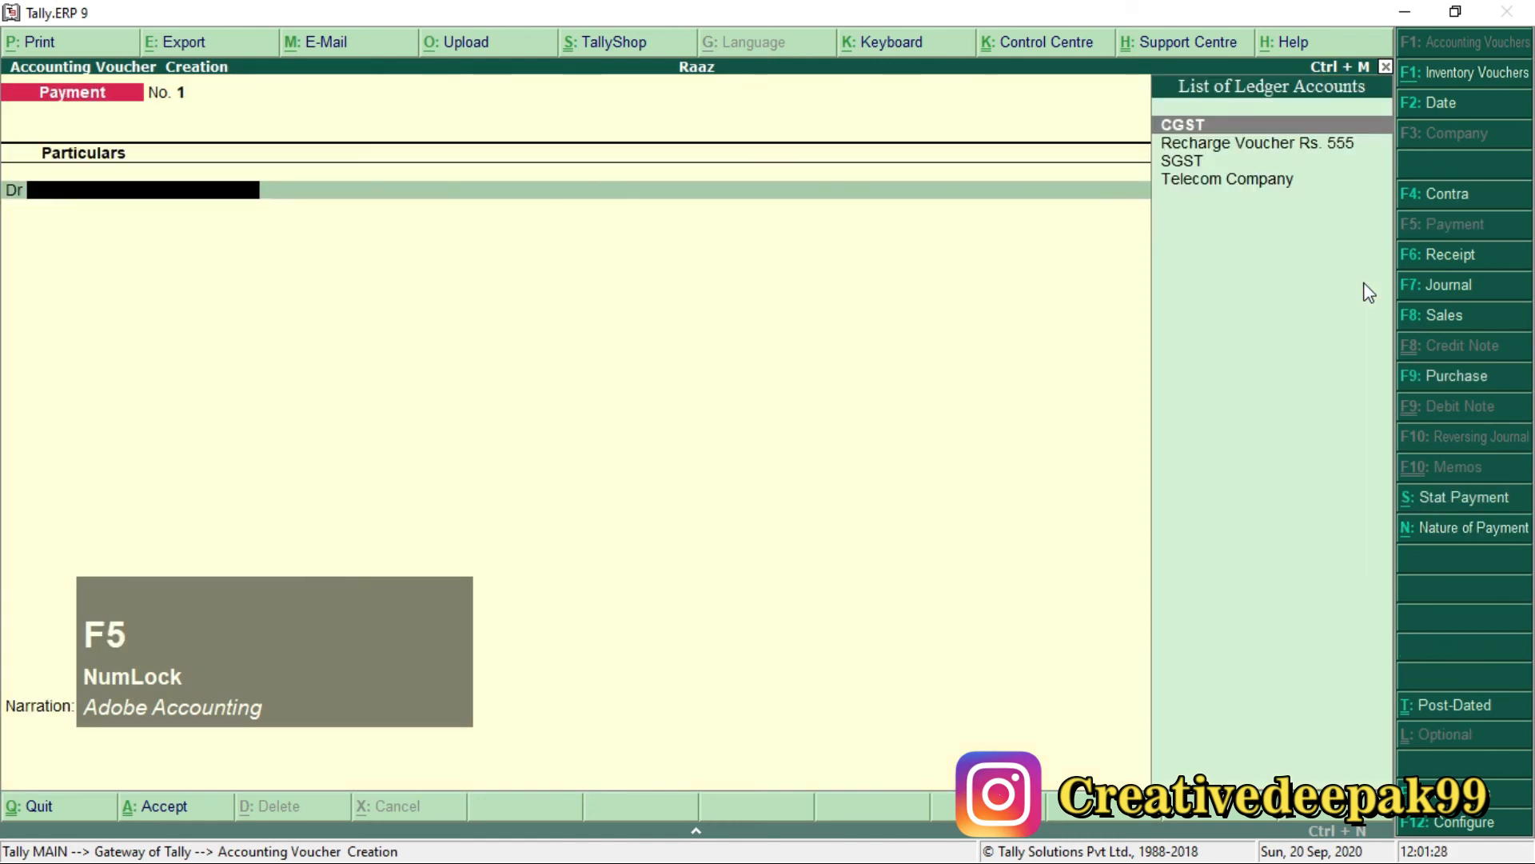
key("Down")
key("Down")
key("Down")
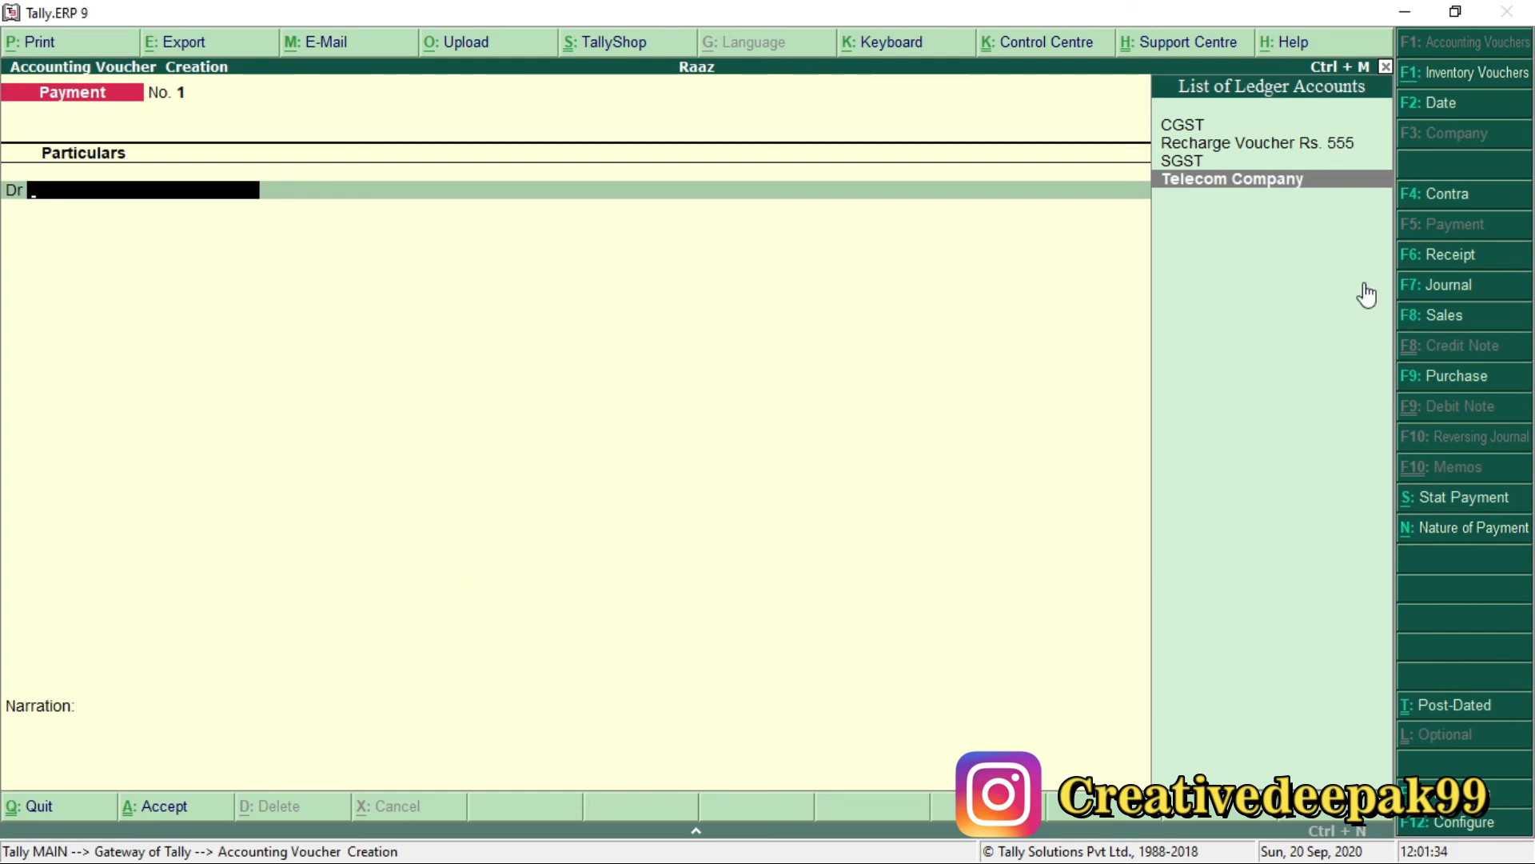
key("Return")
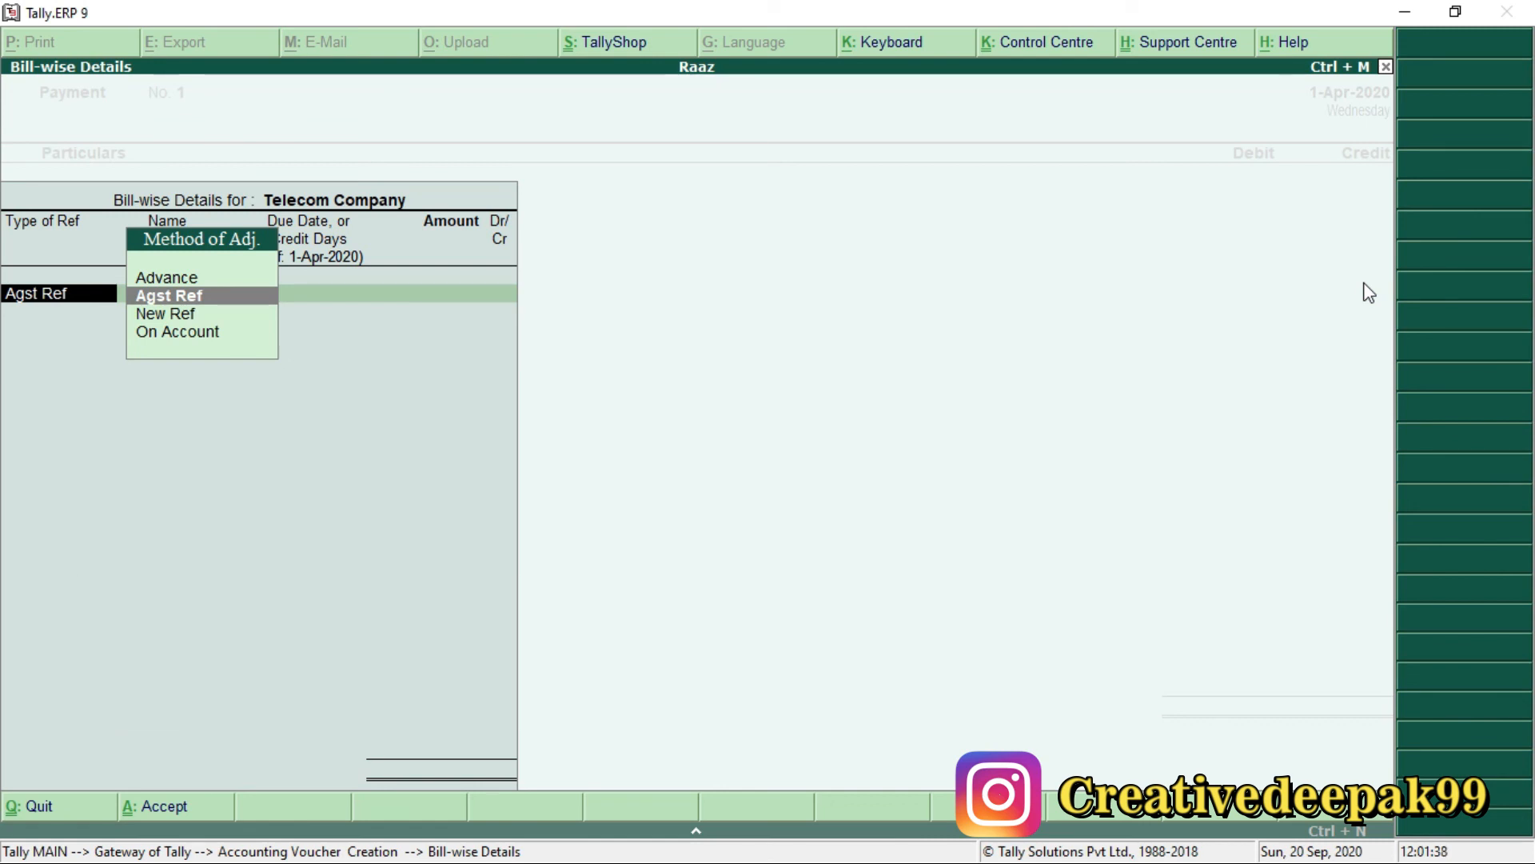
- Allocate the payment as Agst Ref to the pending bill Jio555 for its full balance and finish the bill-wise details
key("Return")
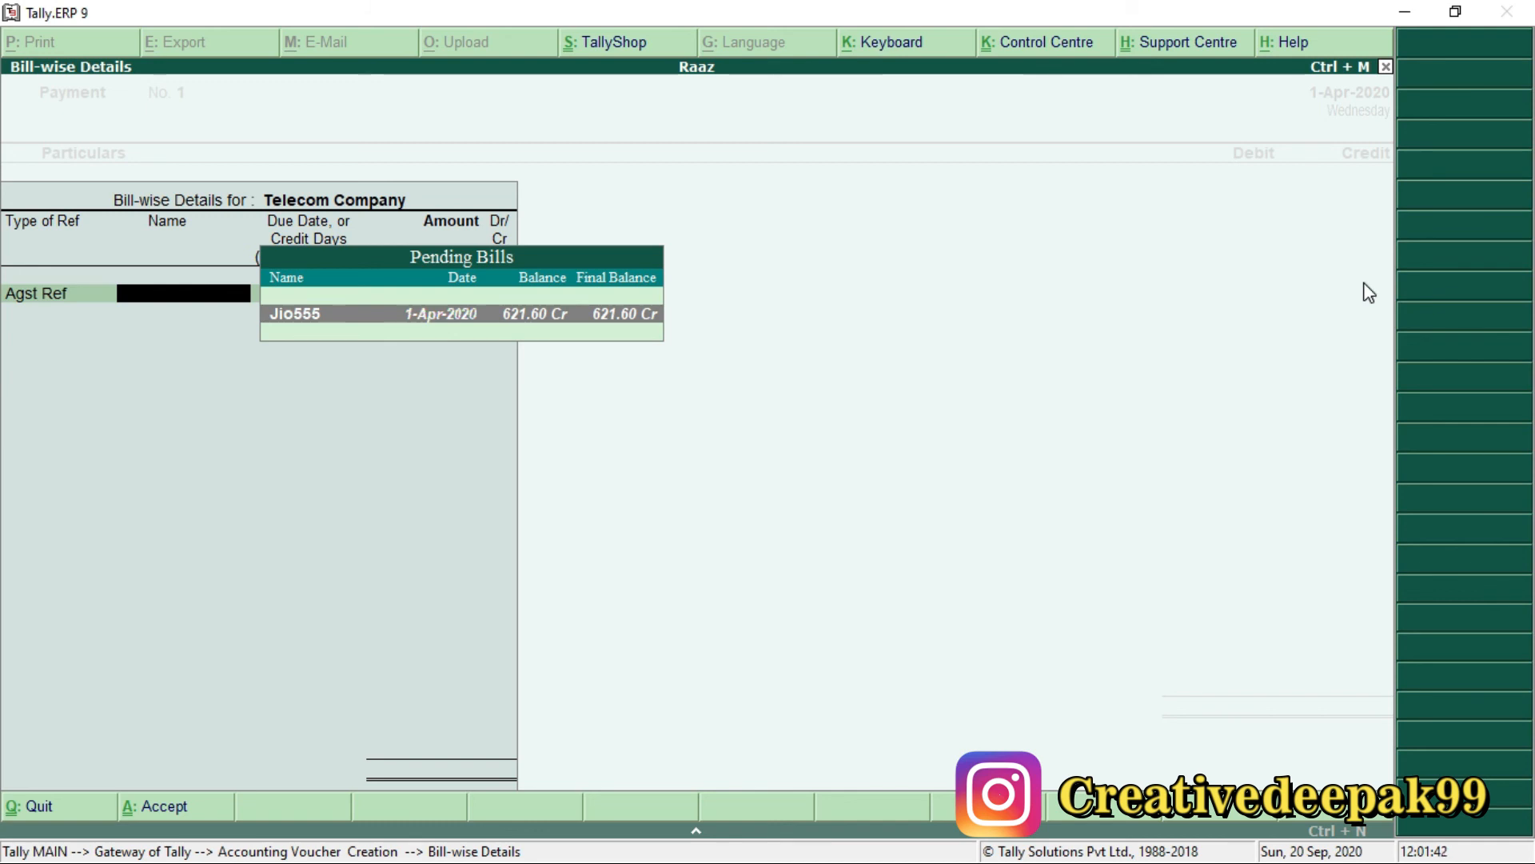
key("Return")
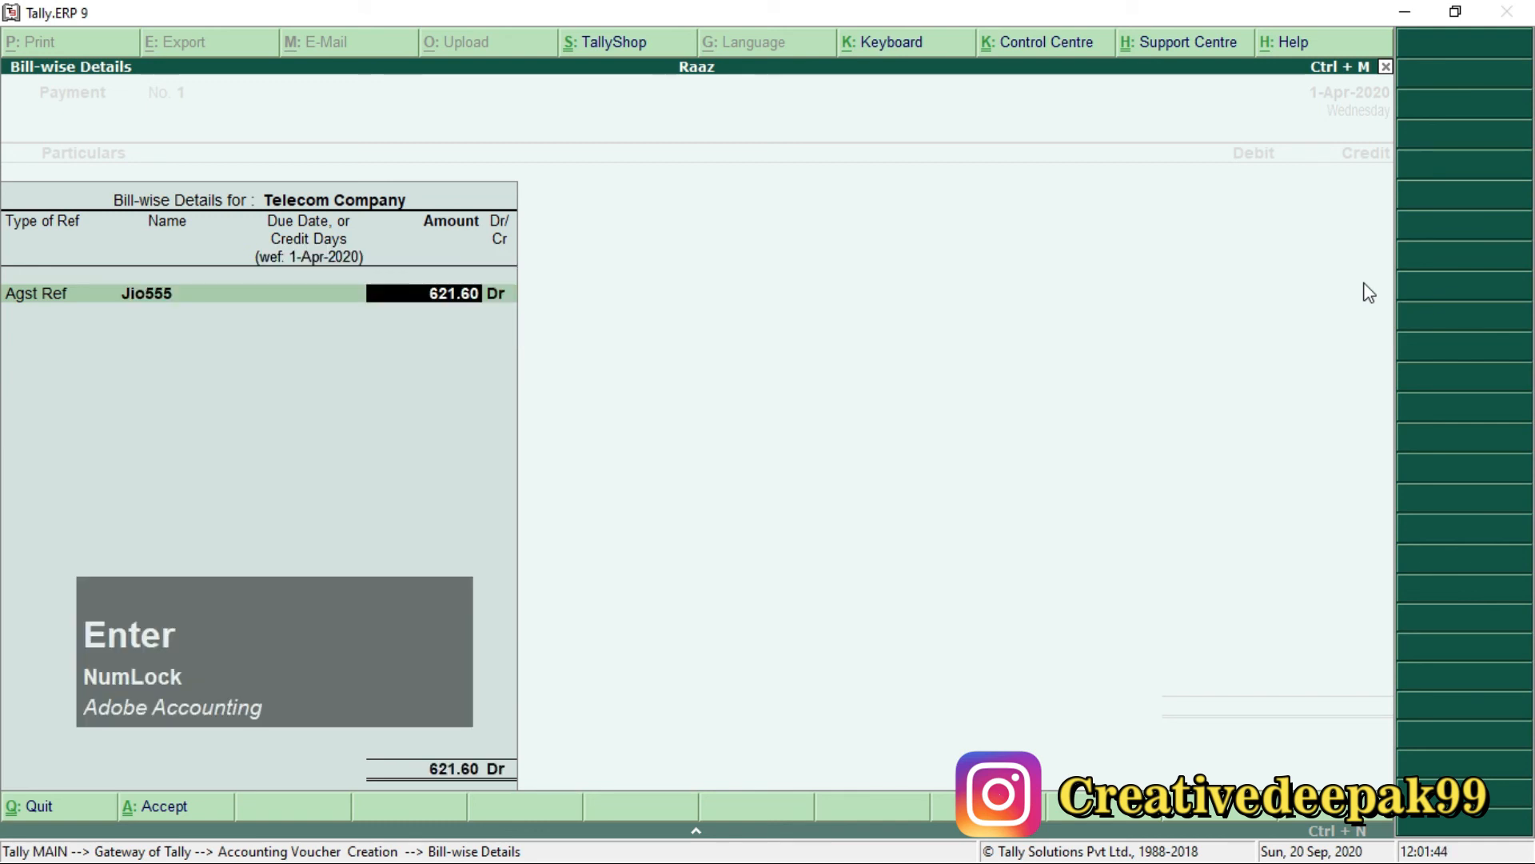
key("Return")
key("Return")
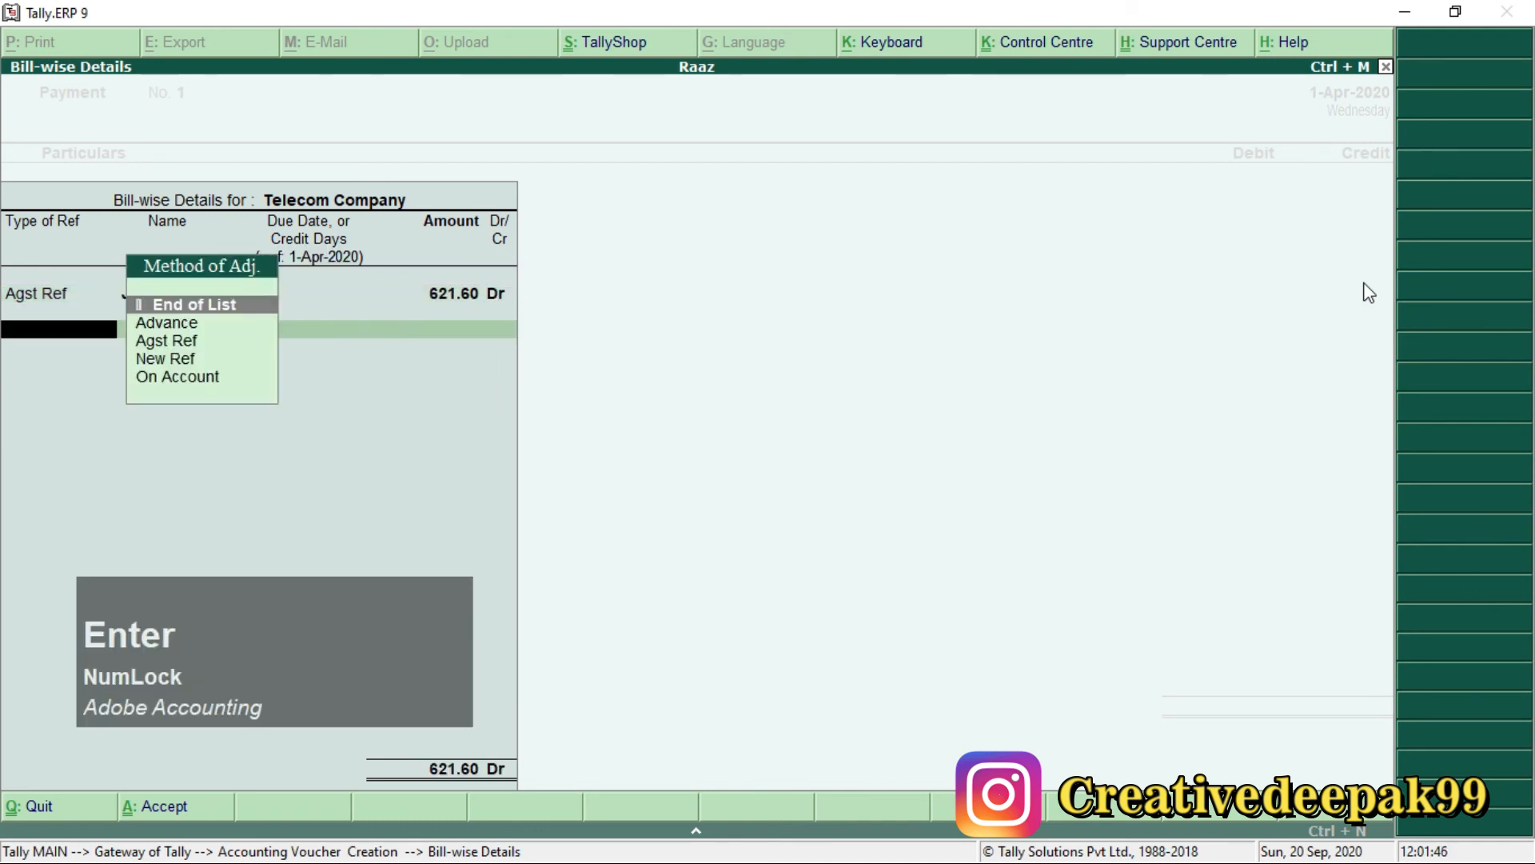
key("Return")
key("Return")
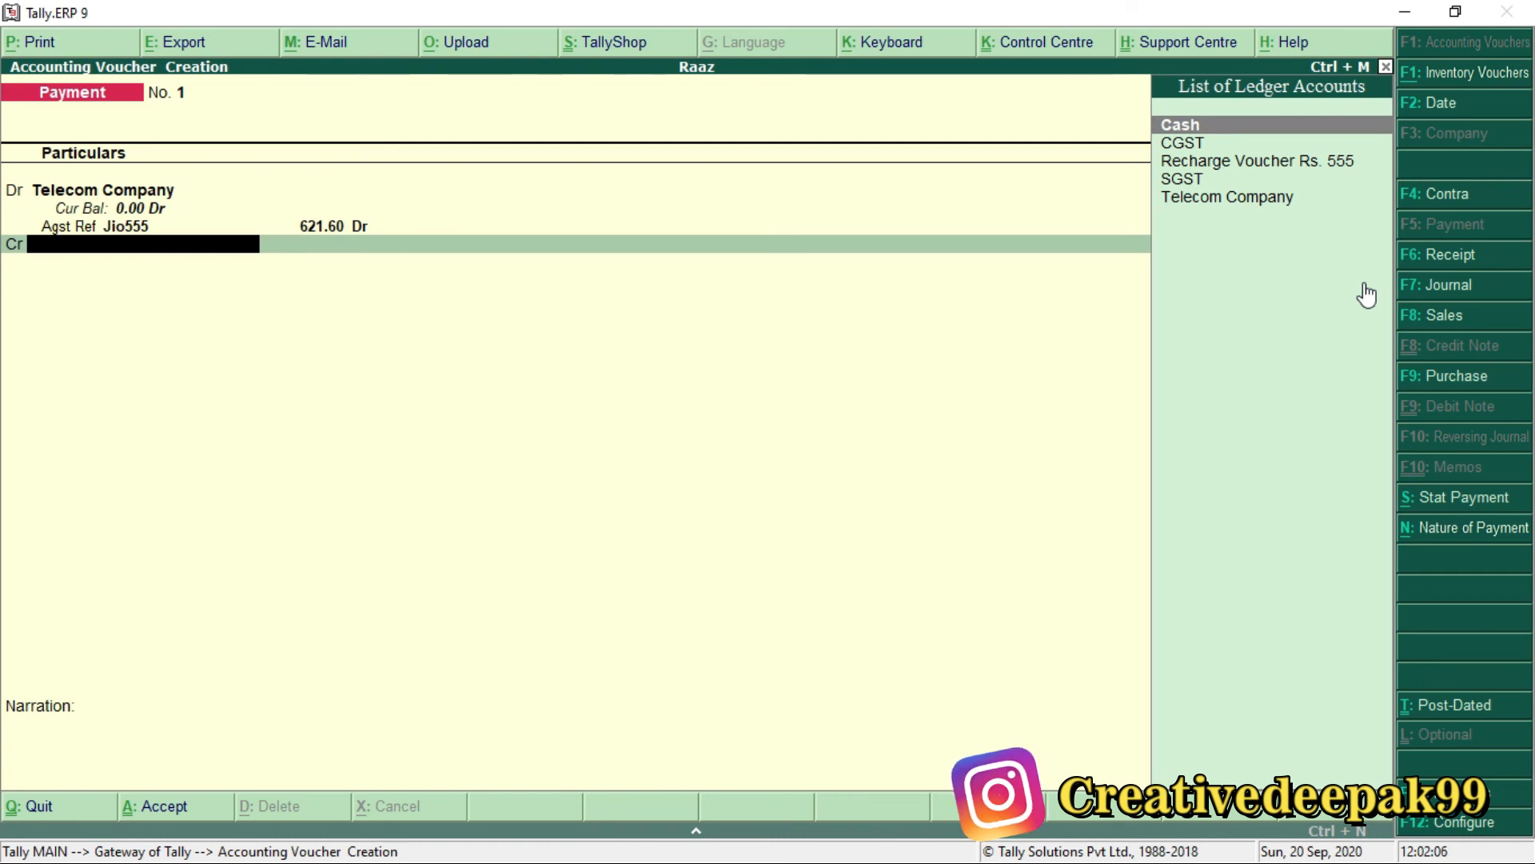
- Create a new ledger named Bank of India under Bank Accounts from the credit line
key("Num_Lock")
key("alt+c")
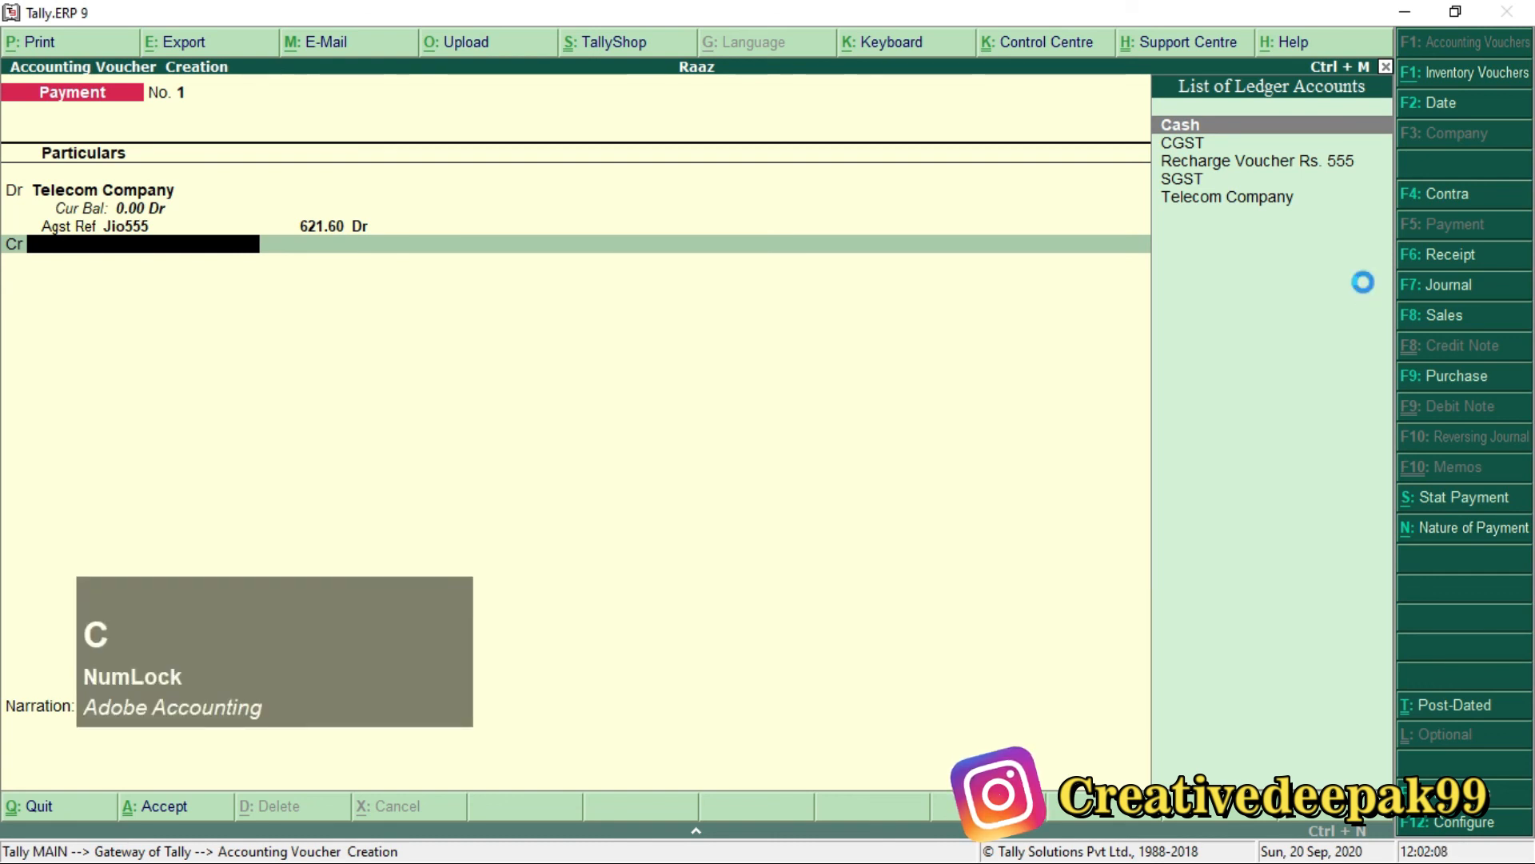
type("Bank")
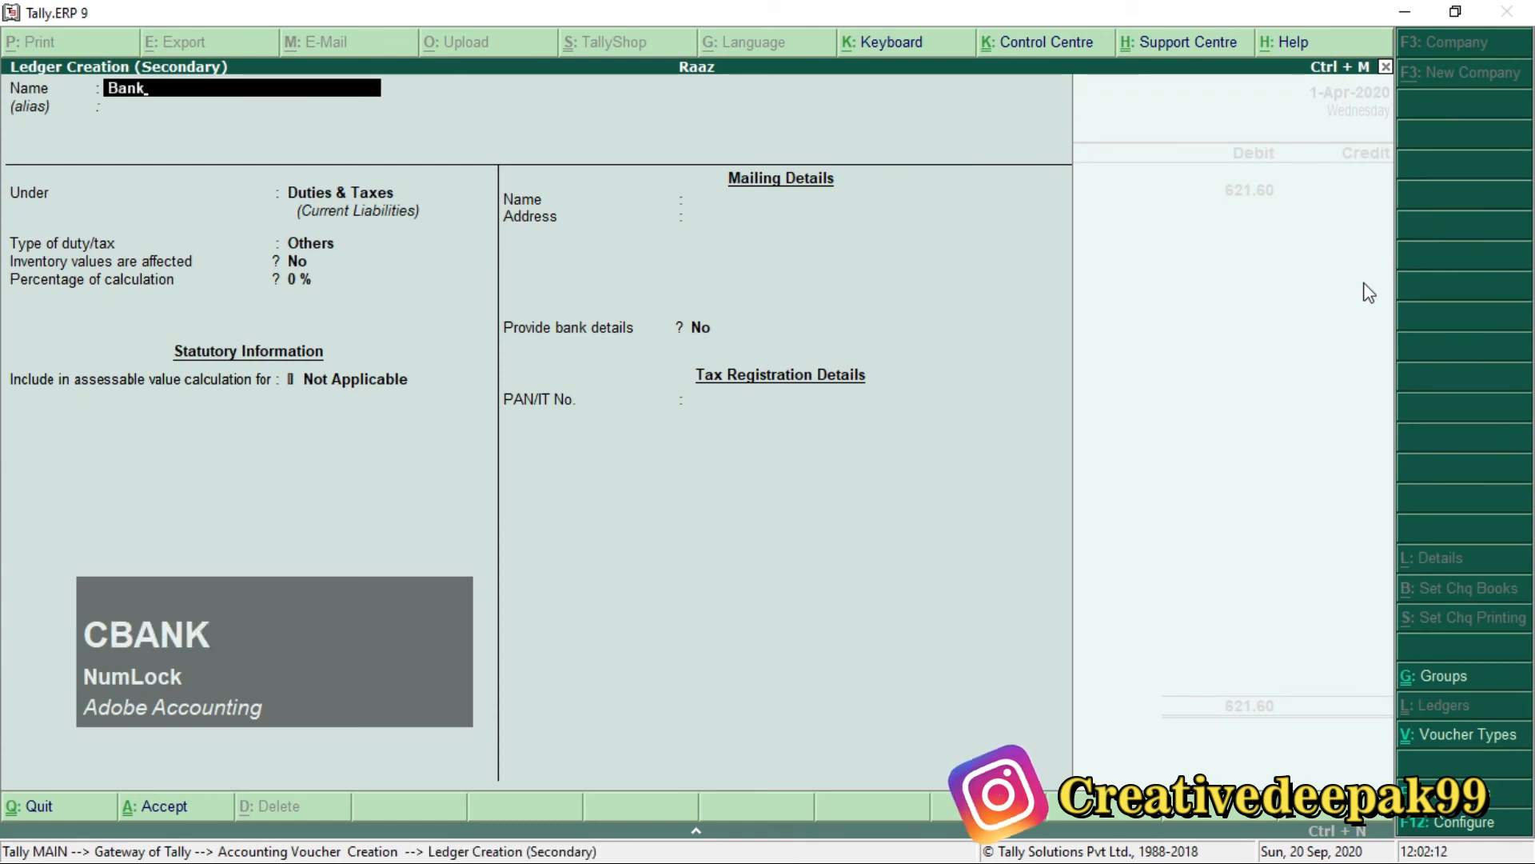
type(" of")
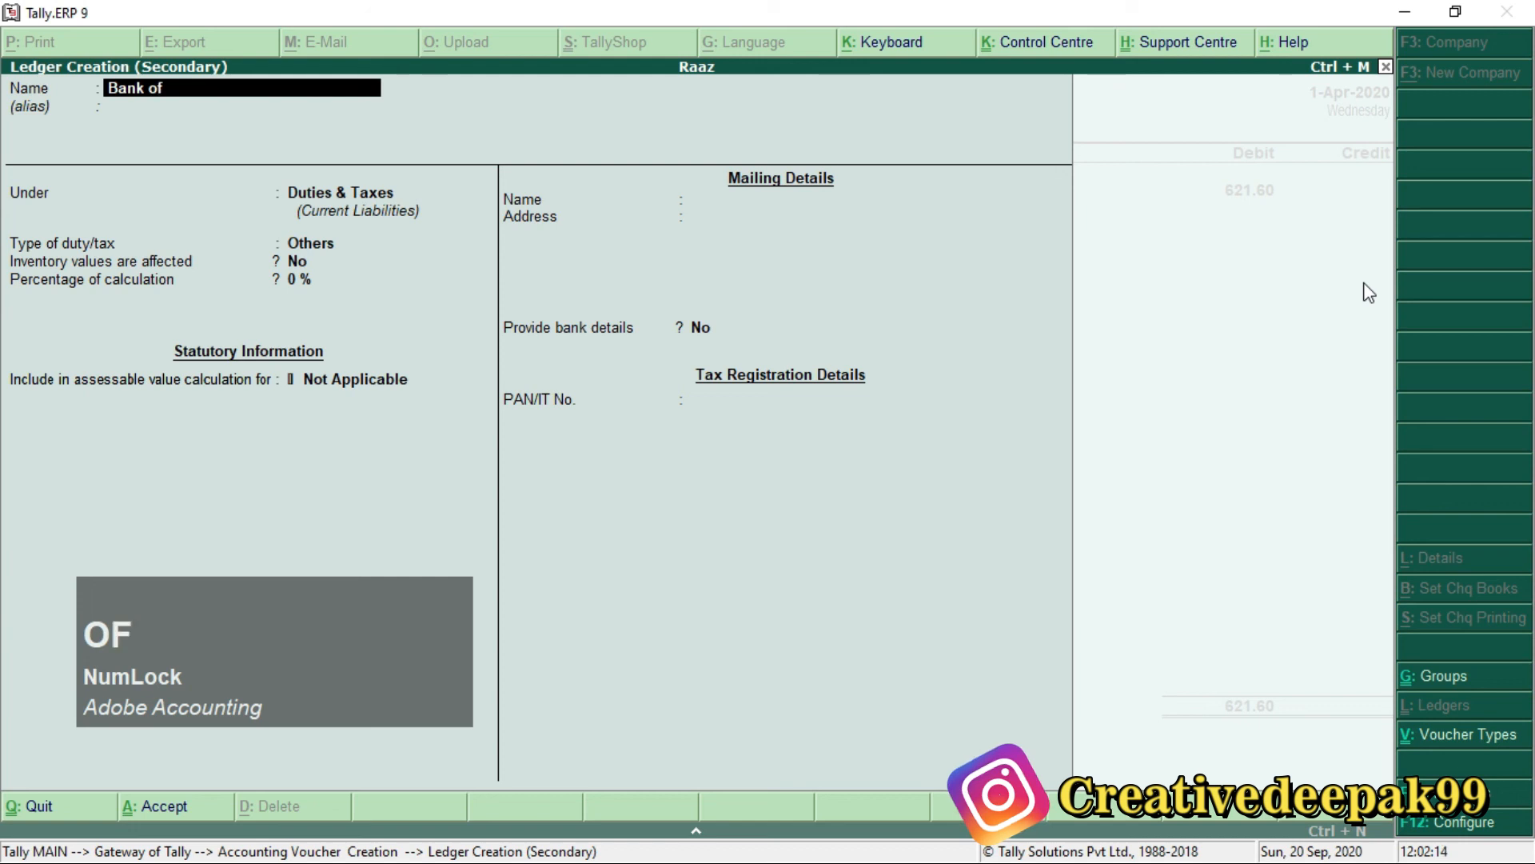
type(" india")
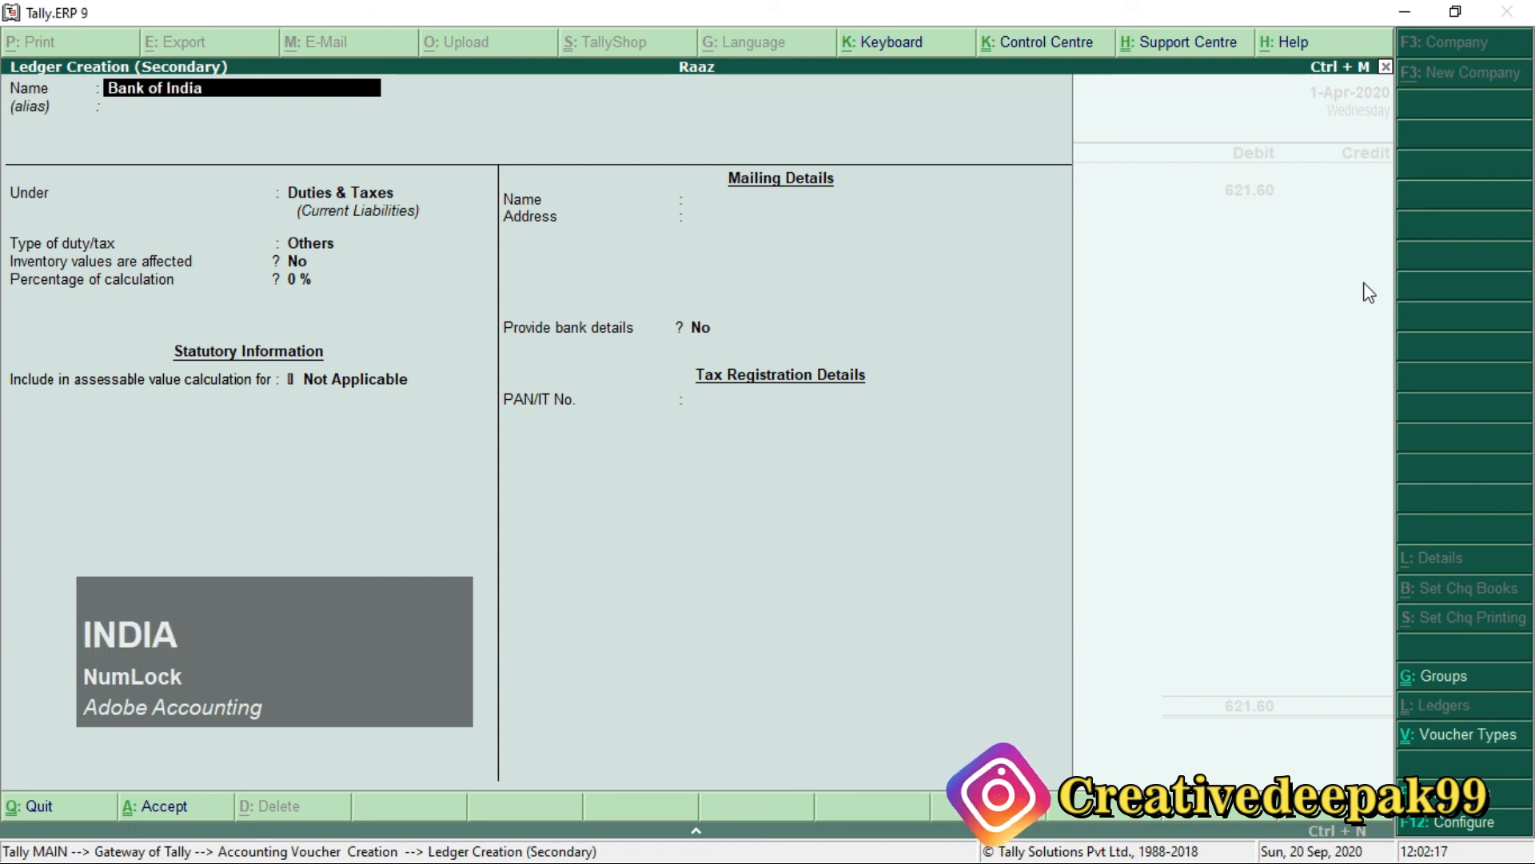
key("Return")
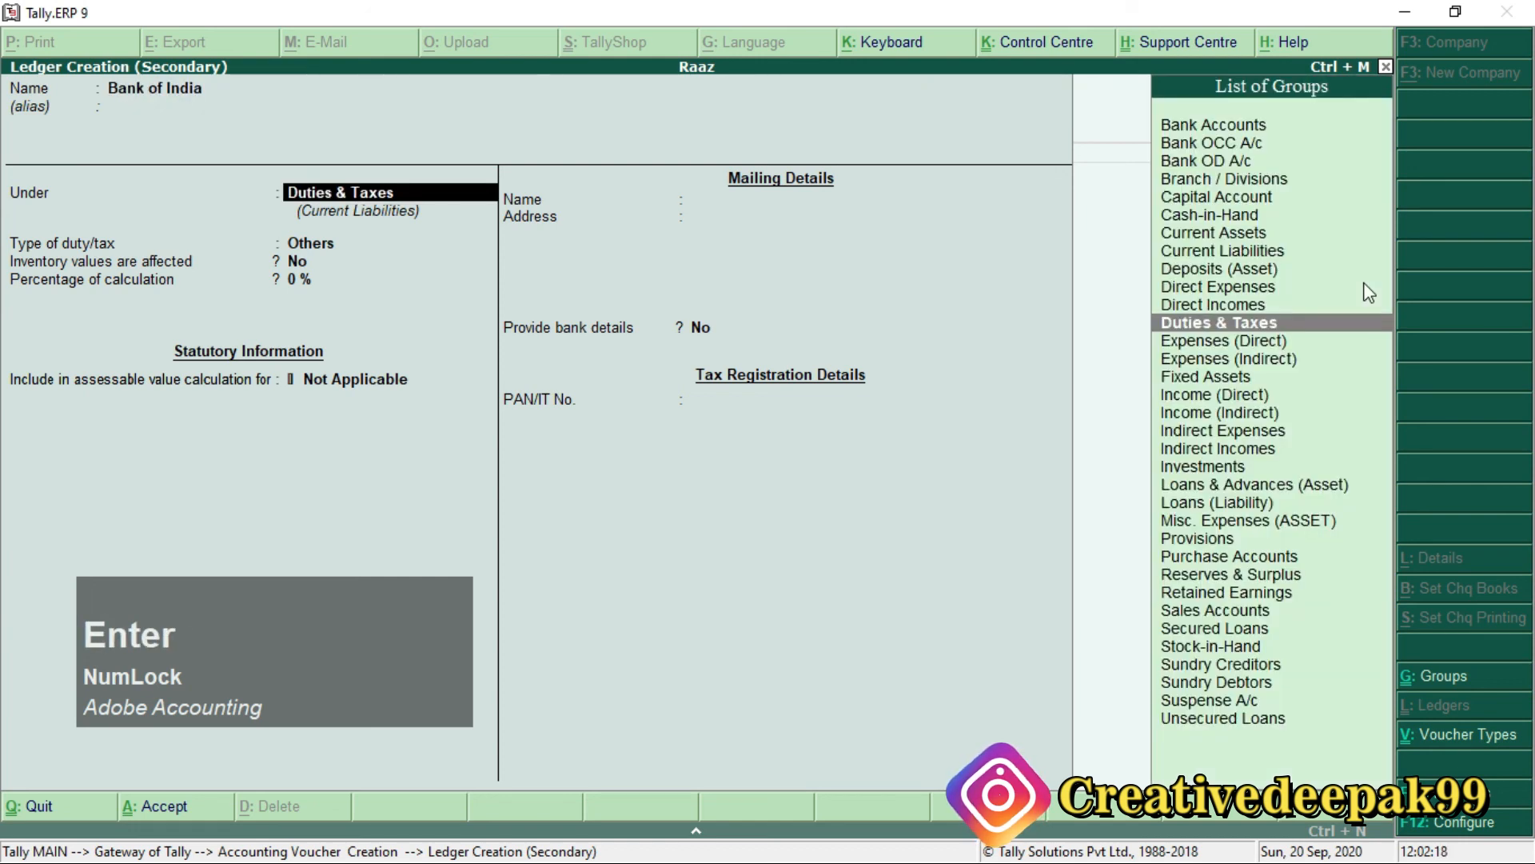
type("B")
key("Down")
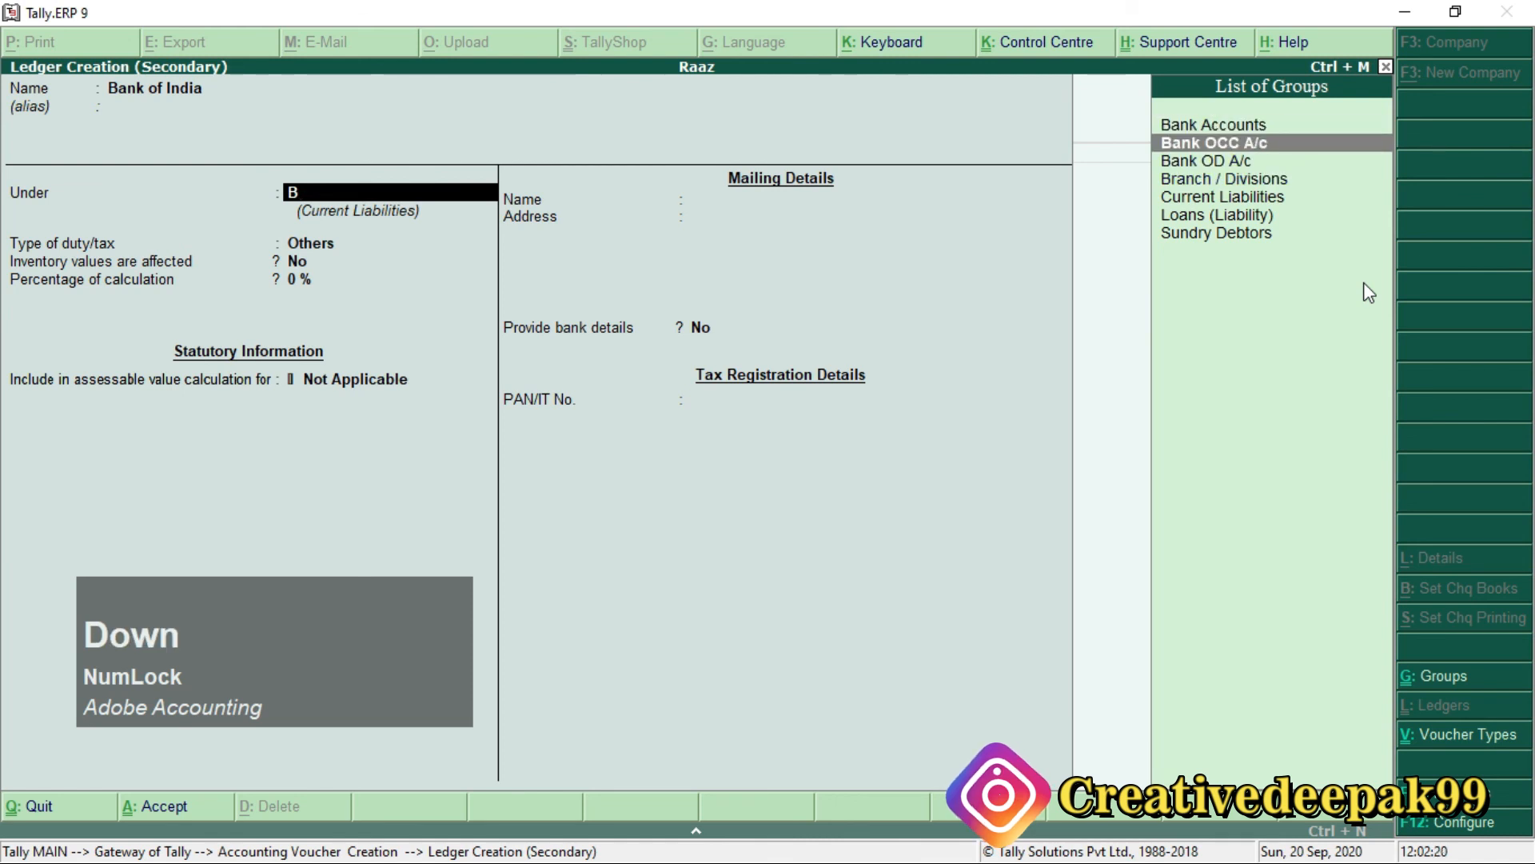
key("Up")
key("Return")
- Accept the default bank and mailing details, leave the account number, IFS code and GSTIN blank, and save the Bank of India ledger
key("Return")
key("Return")
key("Return")
key("Return")
key("Return")
key("Return")
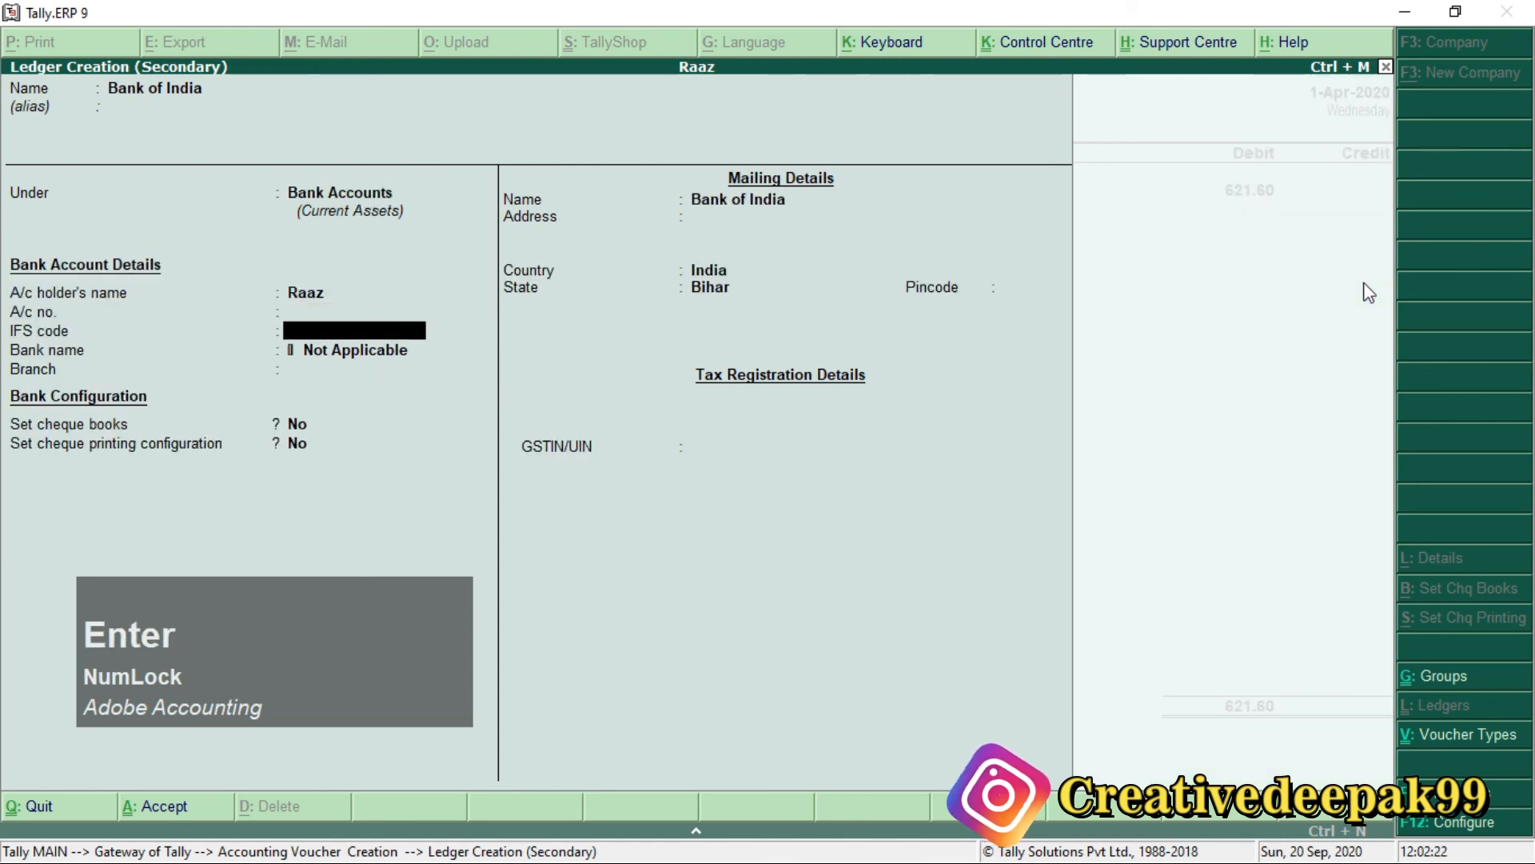
key("Return")
key("Return")
key("Return")
key("Return")
key("Return")
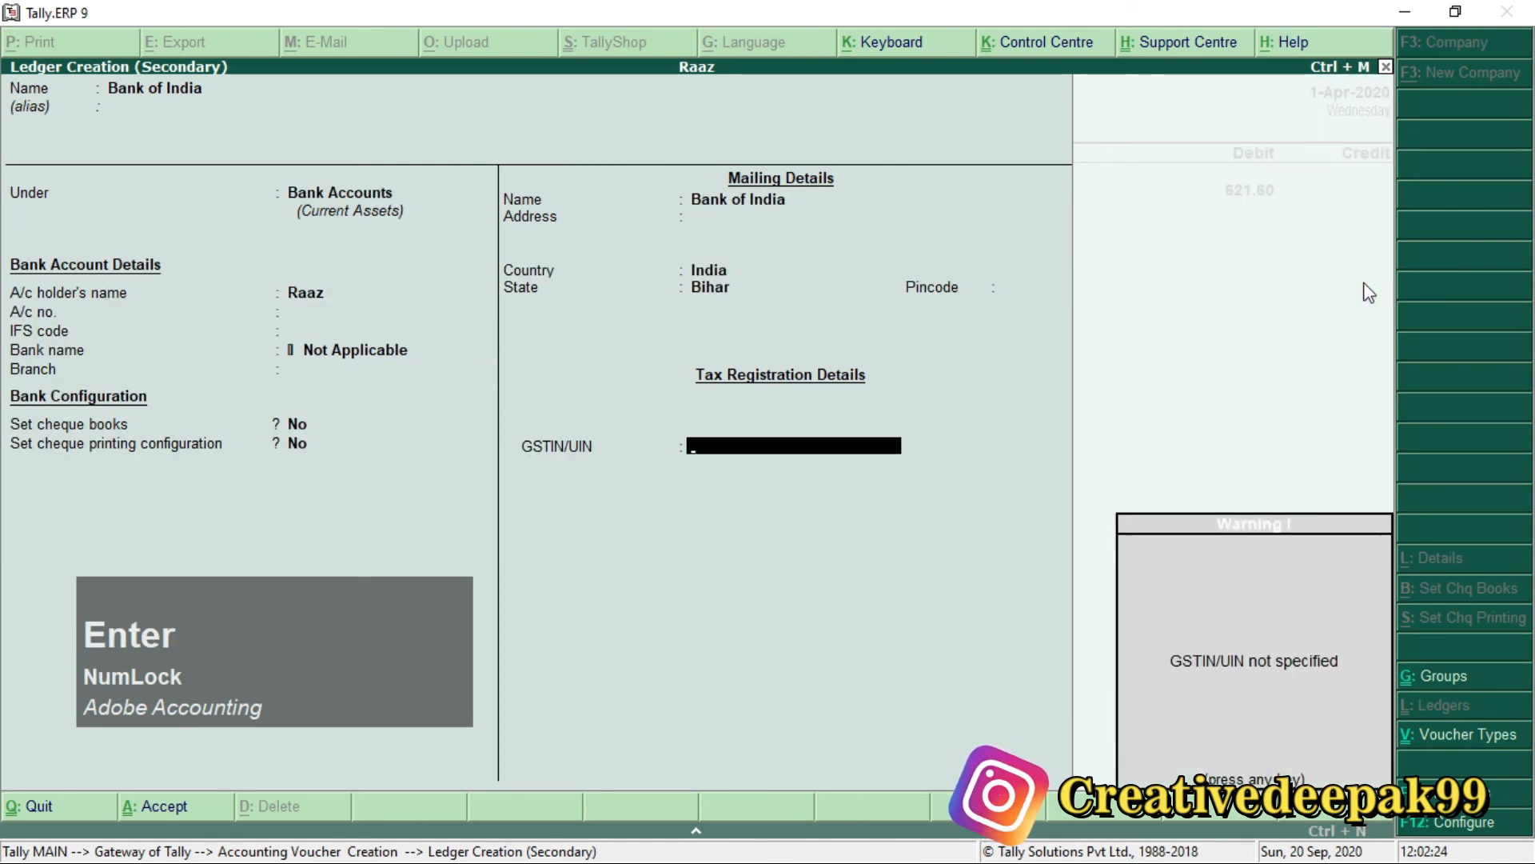
key("Return")
key("Return")
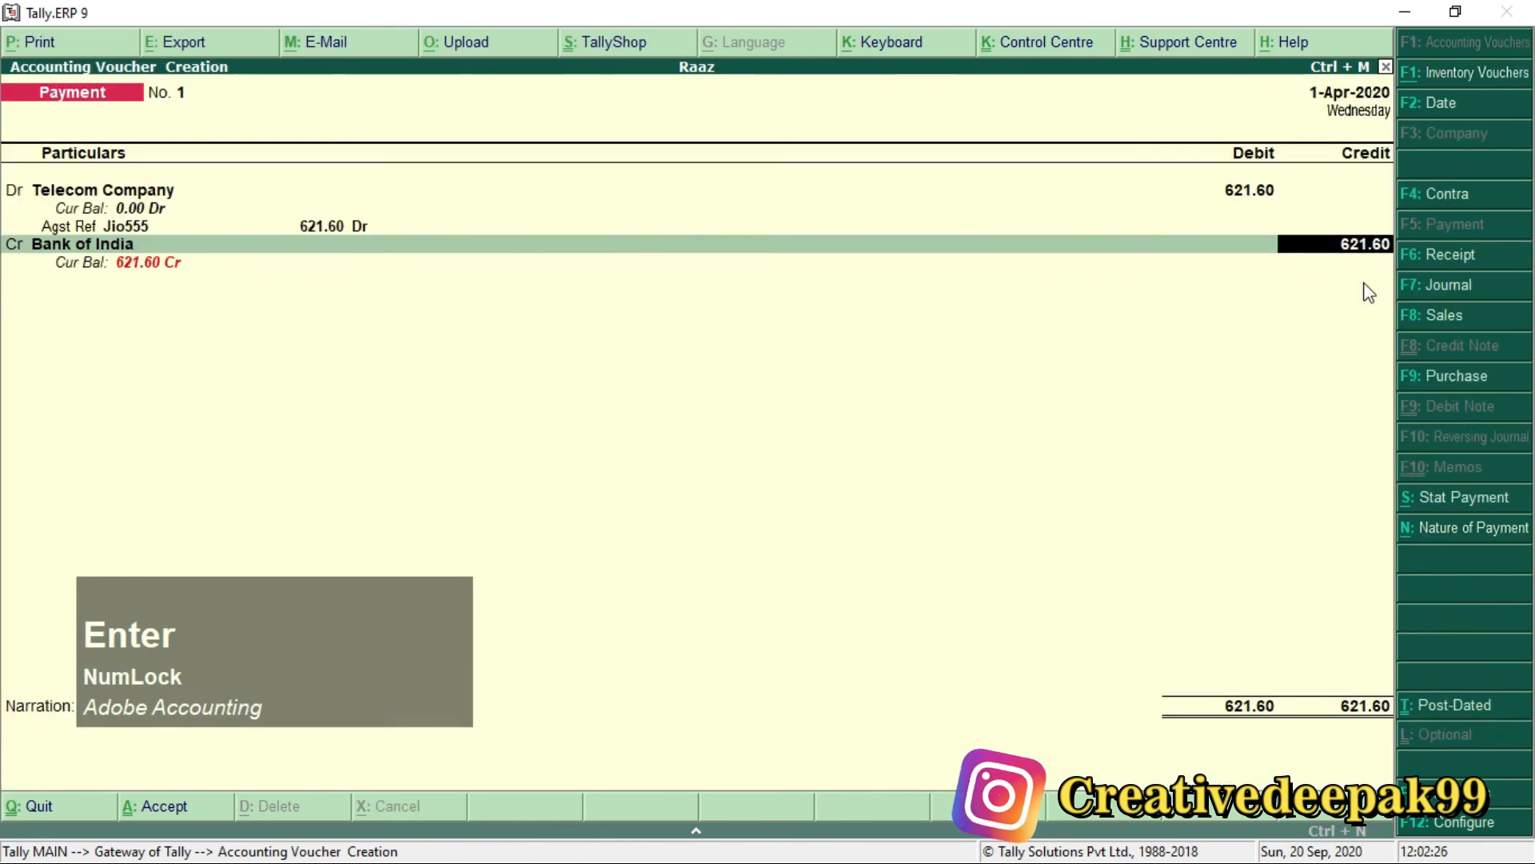
- Credit Bank of India with the full payment, accept the Cheque allocation without an instrument number, and save the payment voucher
key("Return")
key("Return")
key("Return")
key("Return")
key("Return")
key("Return")
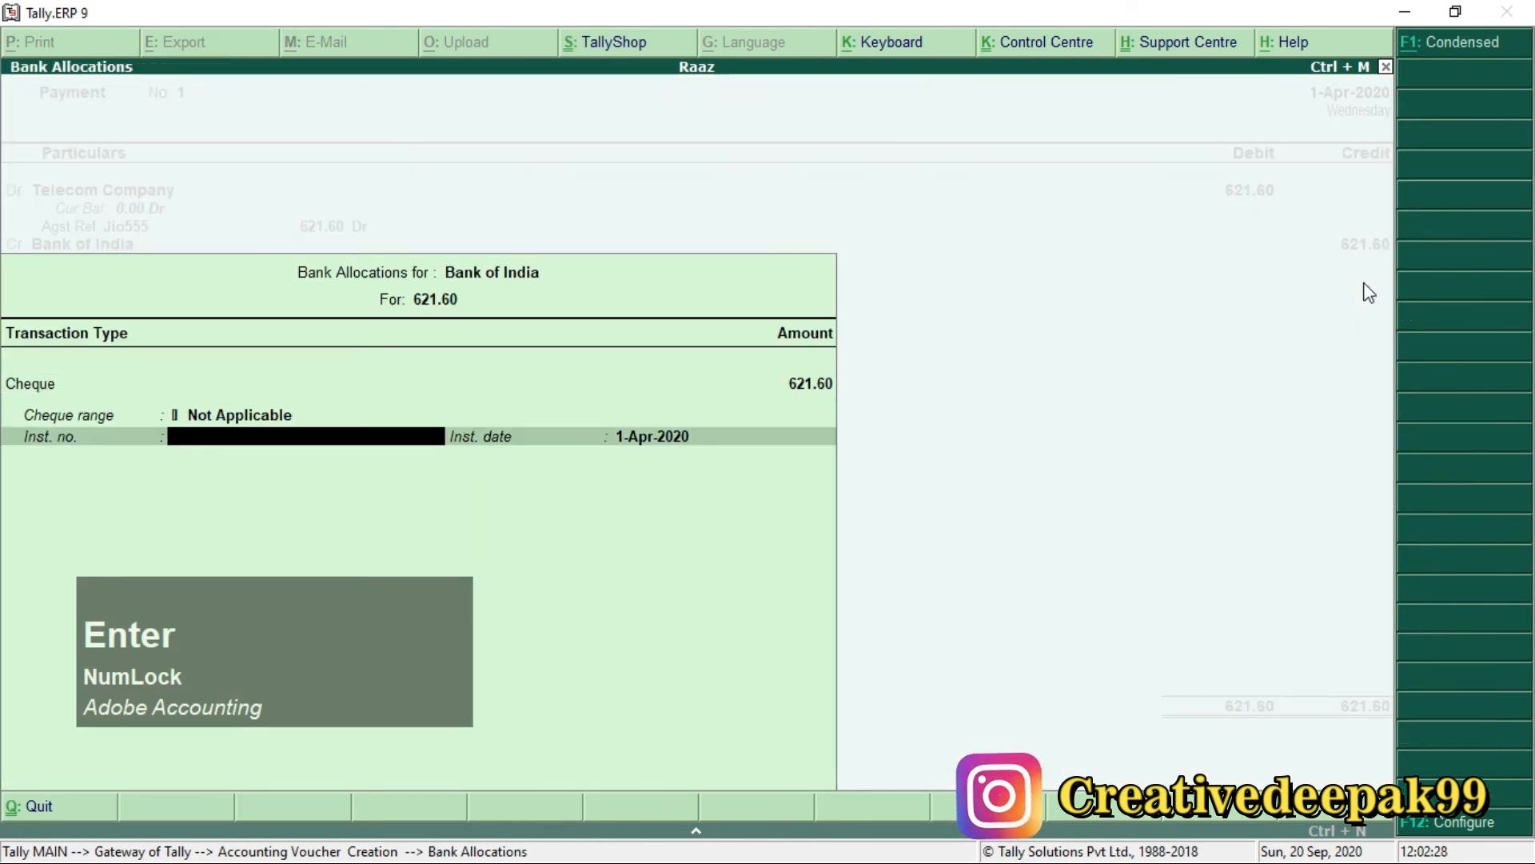
key("Return")
key("Return")
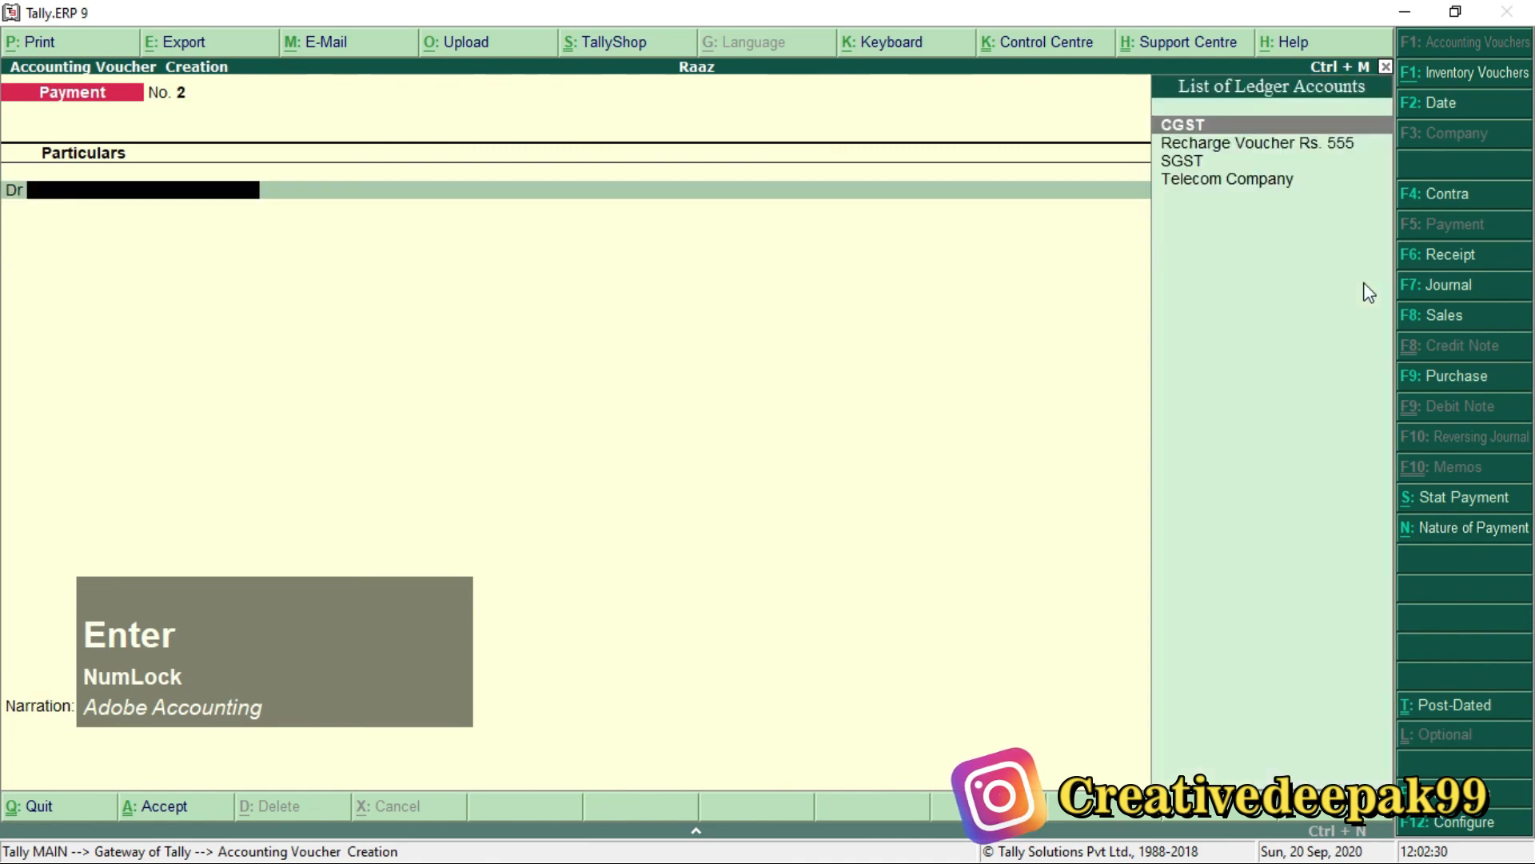
- Leave the blank payment voucher and return to the Gateway of Tally, declining to quit the program
key("Escape")
key("Escape")
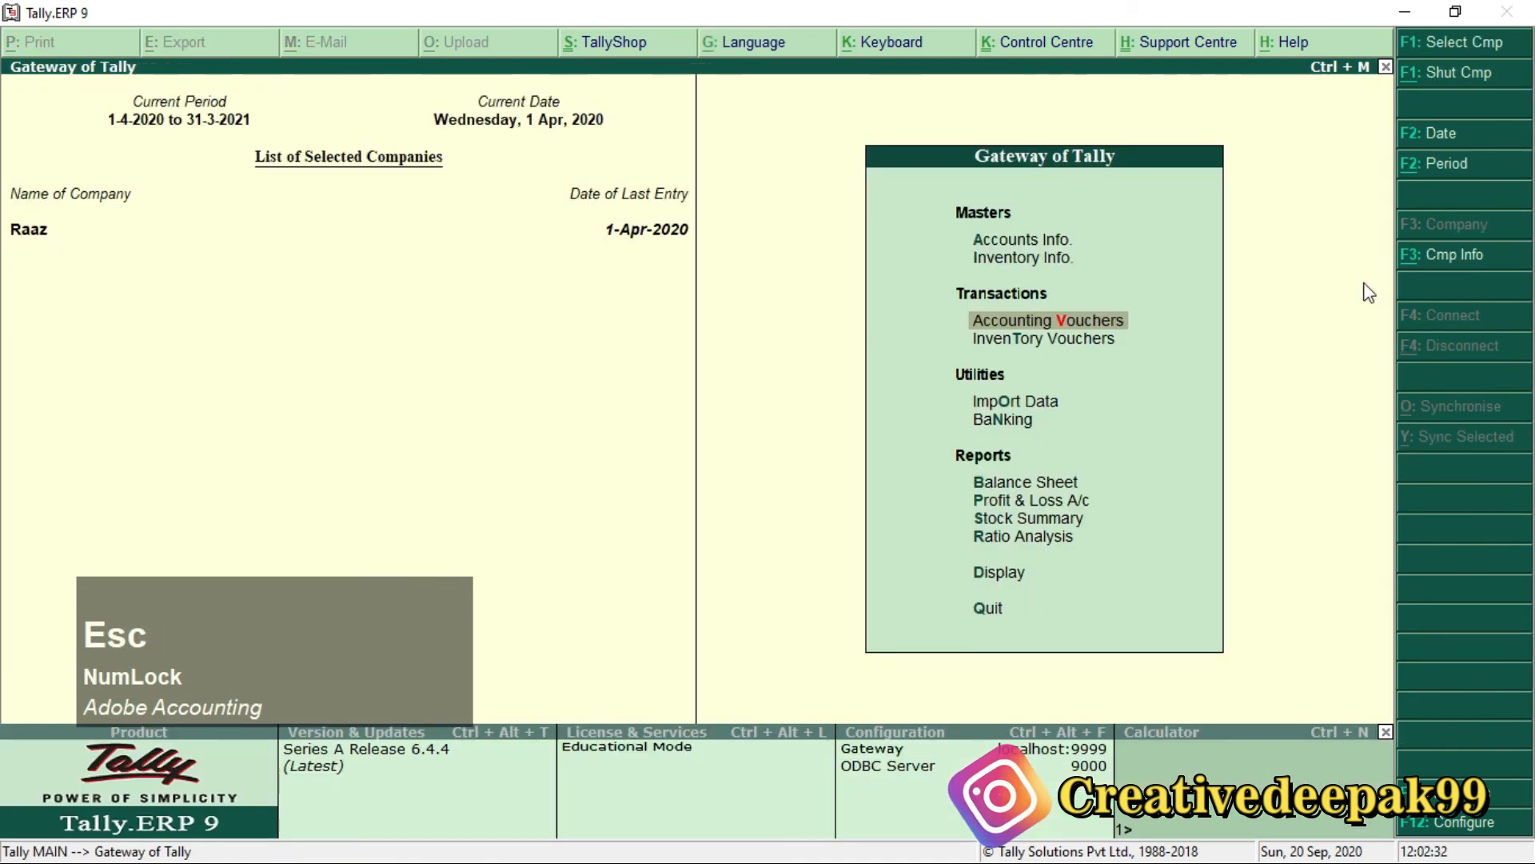
key("Escape")
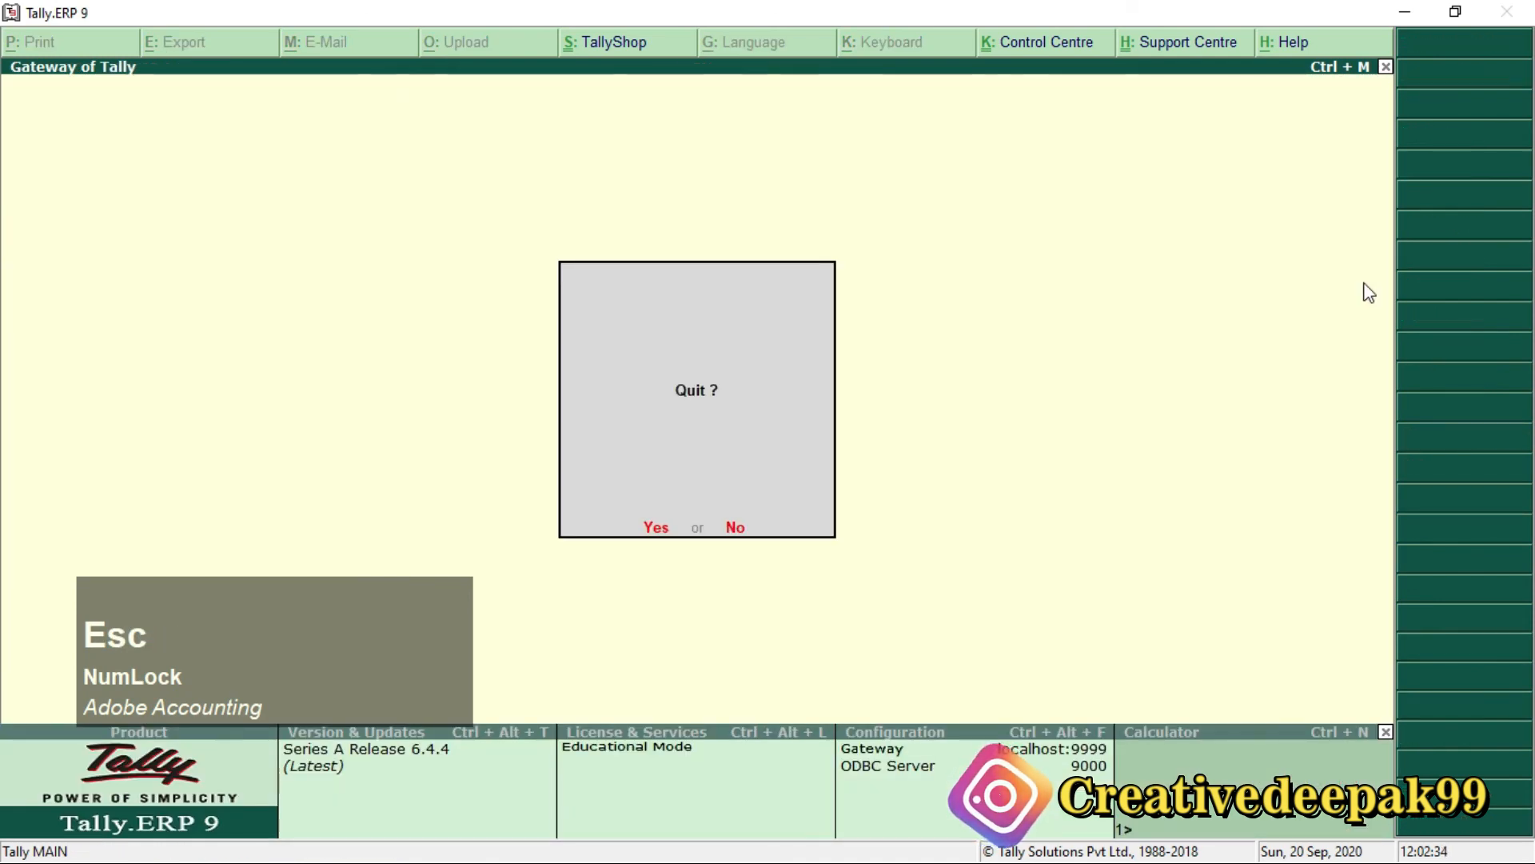
key("Escape")
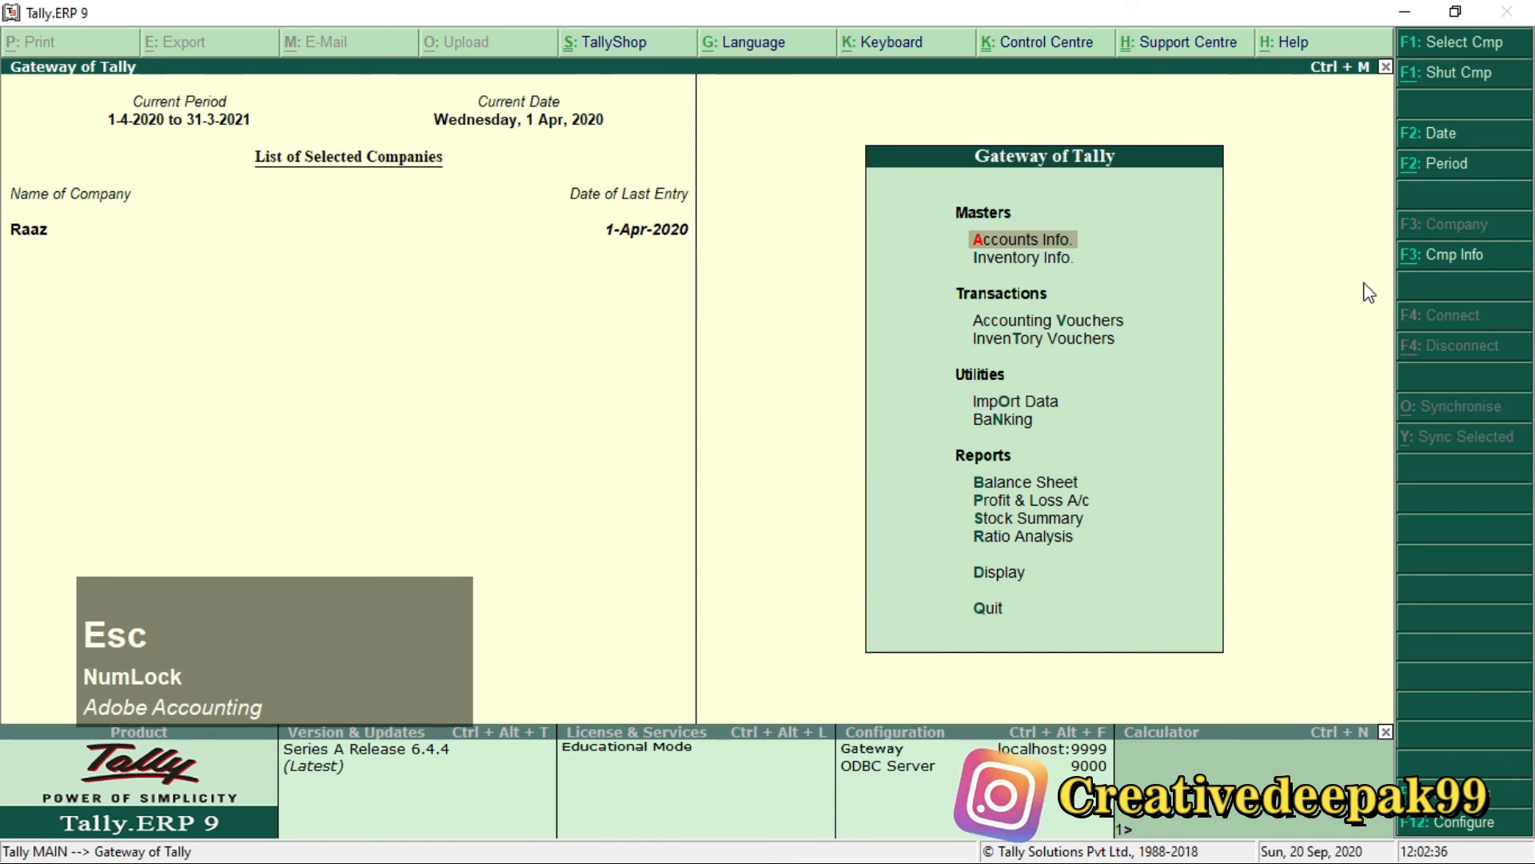